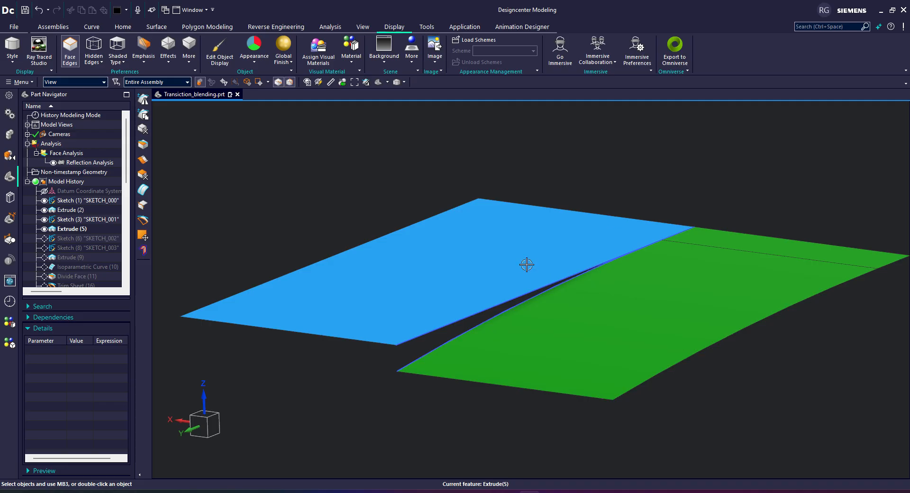
# - Examine the blue and green surfaces and the tapering gap between their facing edges from several angles
pyautogui.moveTo(516, 246)
pyautogui.mouseDown(button='middle')
pyautogui.moveTo(540, 235)
pyautogui.moveTo(522, 241)
pyautogui.mouseUp(button='middle')
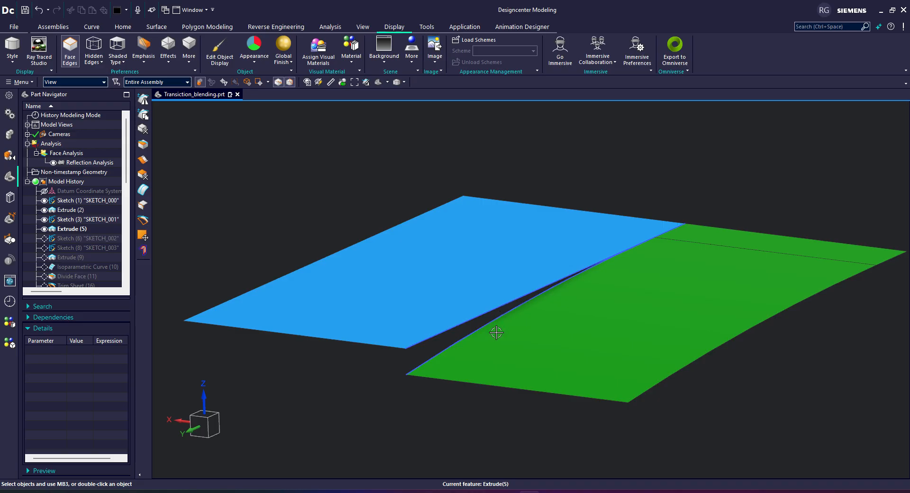
pyautogui.scroll(2, 556, 313)
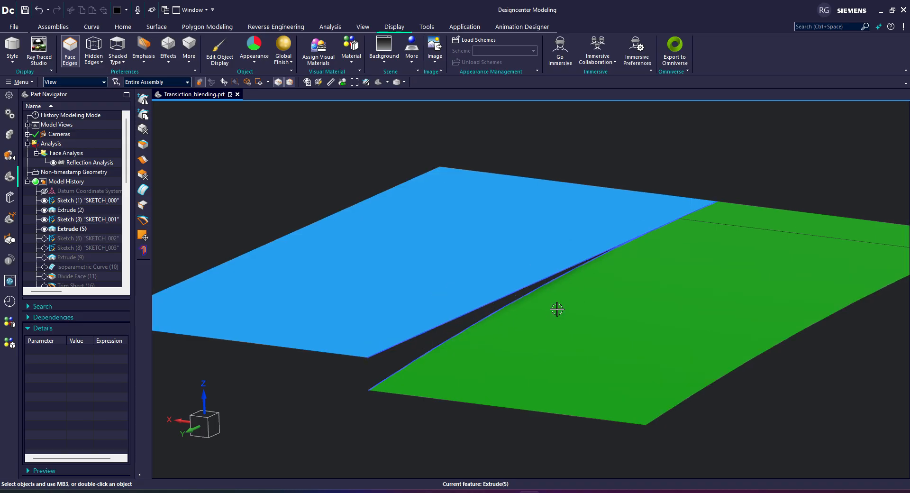
pyautogui.moveTo(493, 270)
pyautogui.mouseDown(button='middle')
pyautogui.moveTo(543, 257)
pyautogui.moveTo(485, 277)
pyautogui.mouseUp(button='middle')
pyautogui.scroll(-1, 522, 245)
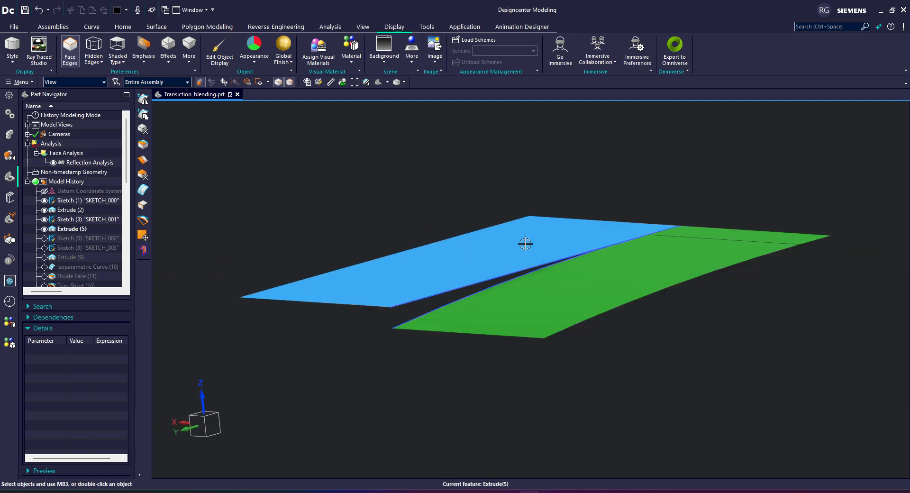
pyautogui.moveTo(525, 243); pyautogui.dragTo(721, 296, button='middle')
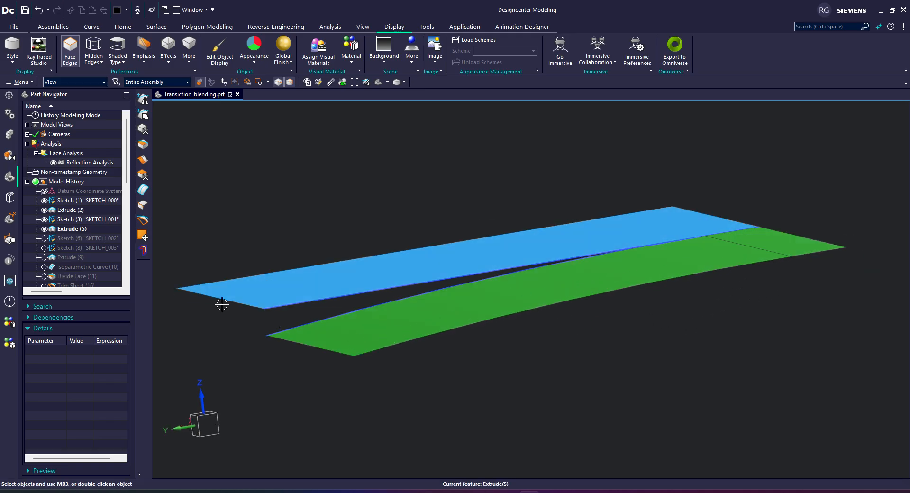
pyautogui.moveTo(304, 304); pyautogui.dragTo(662, 377, button='middle')
pyautogui.scroll(3, 351, 308)
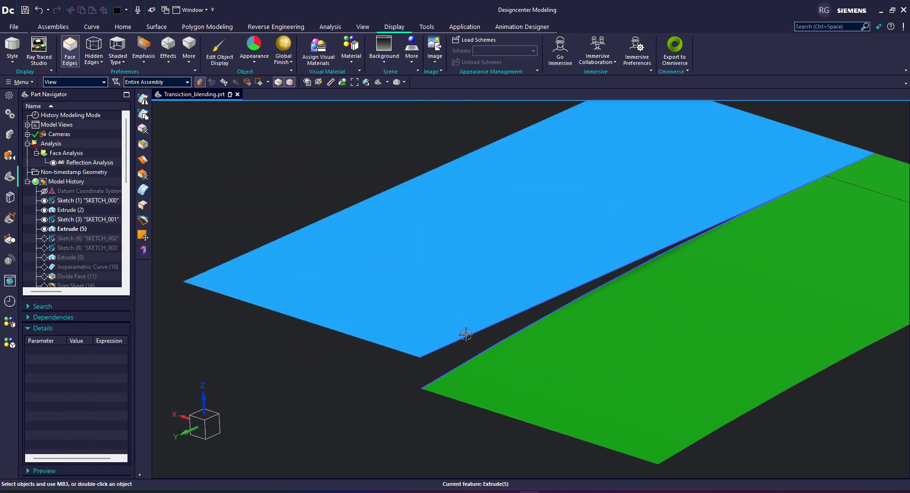
pyautogui.scroll(-2, 522, 220)
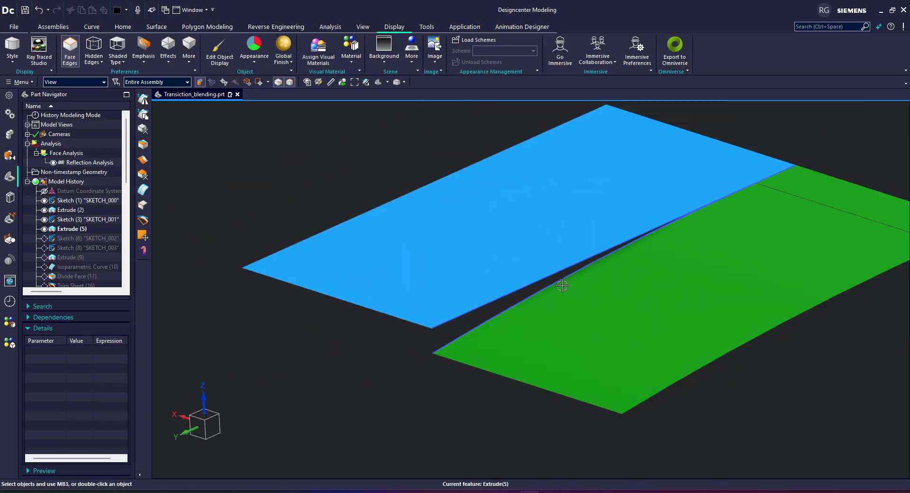
pyautogui.moveTo(494, 275); pyautogui.dragTo(501, 275, button='middle')
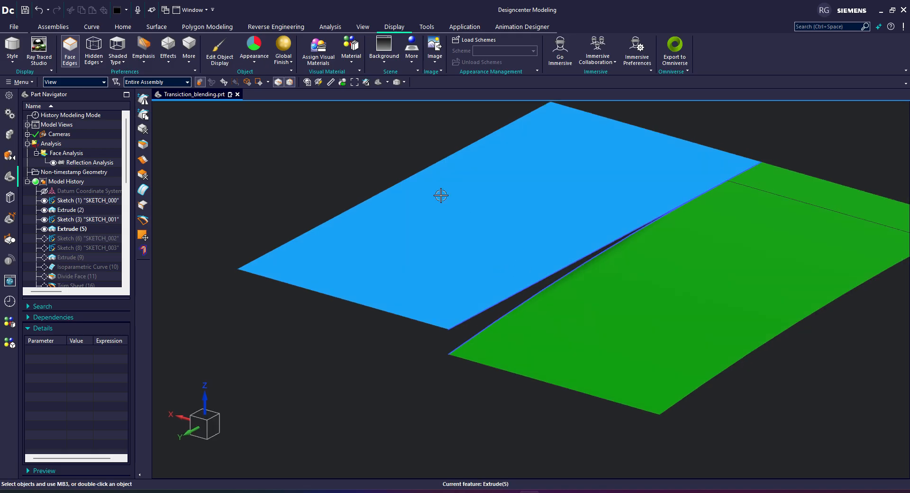
pyautogui.scroll(-2, 535, 374)
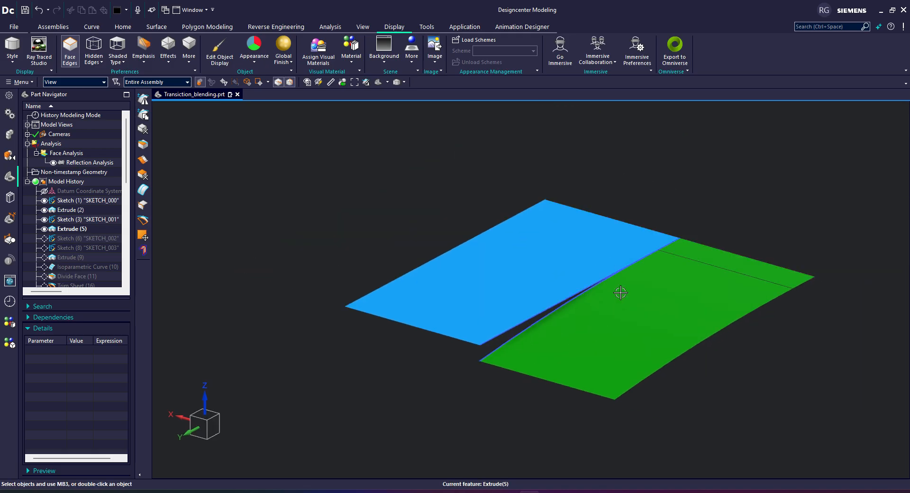
# - Examine close up the area where the gap closes and the blue and green surfaces meet near the dividing line
pyautogui.moveTo(620, 292); pyautogui.dragTo(600, 292, button='middle')
pyautogui.scroll(3, 806, 317)
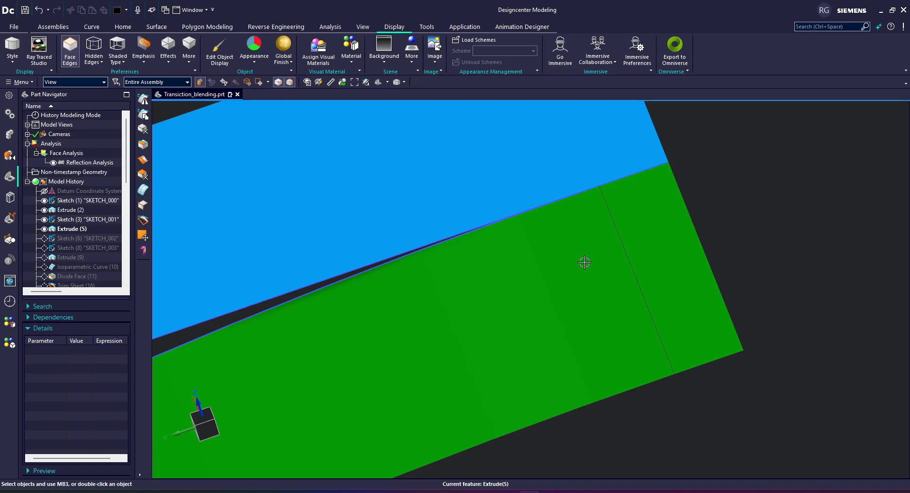
pyautogui.moveTo(571, 274); pyautogui.dragTo(597, 255, button='middle')
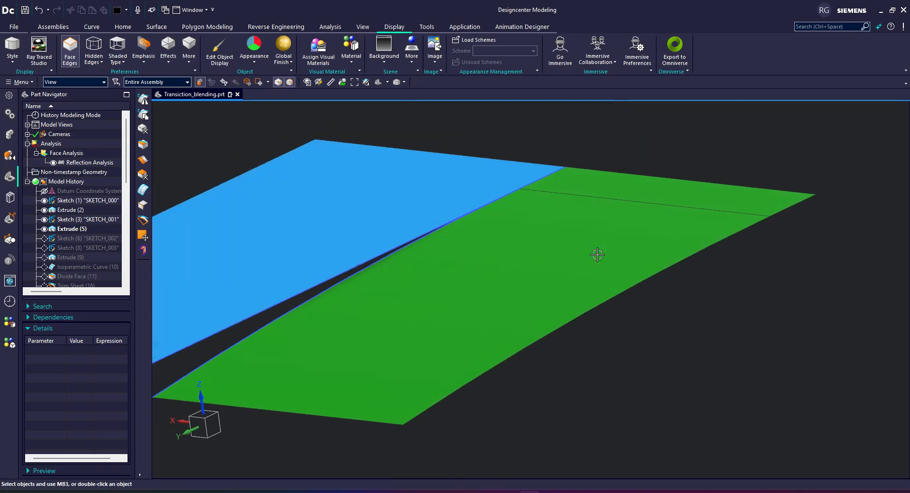
pyautogui.scroll(-2, 575, 300)
pyautogui.scroll(3, 564, 223)
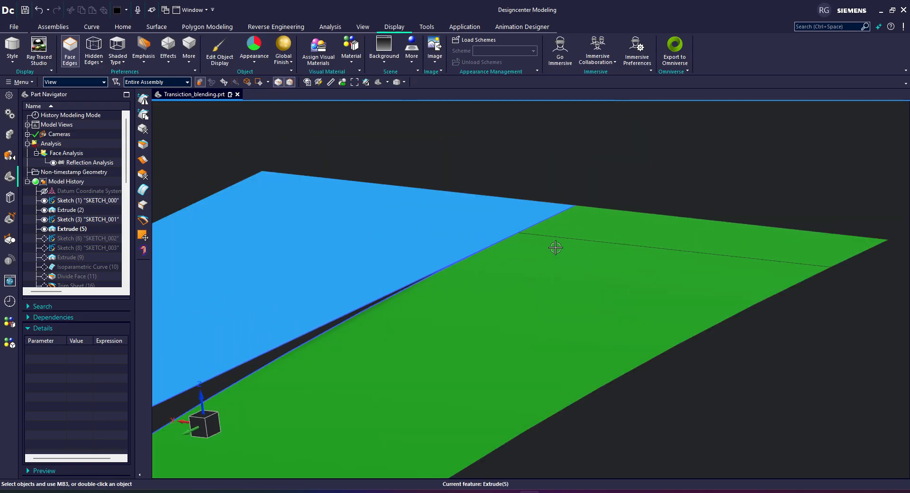
pyautogui.moveTo(542, 240); pyautogui.dragTo(544, 243, button='middle')
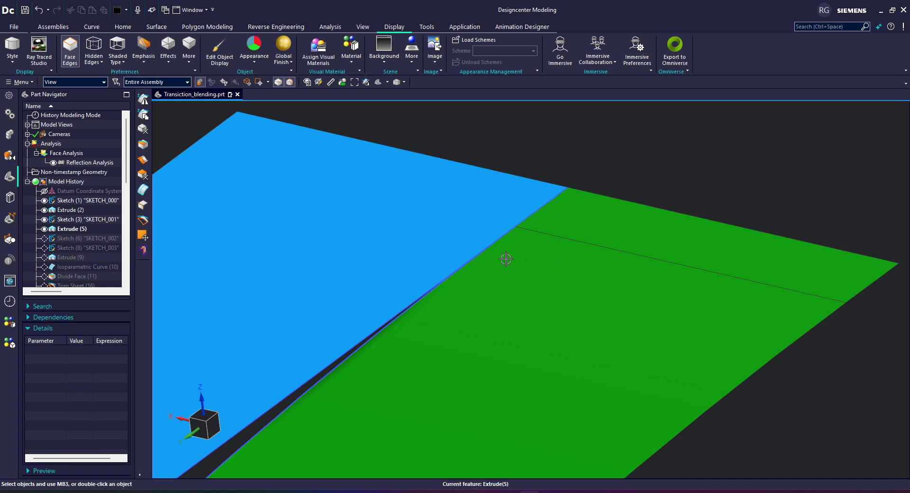
pyautogui.scroll(2, 518, 232)
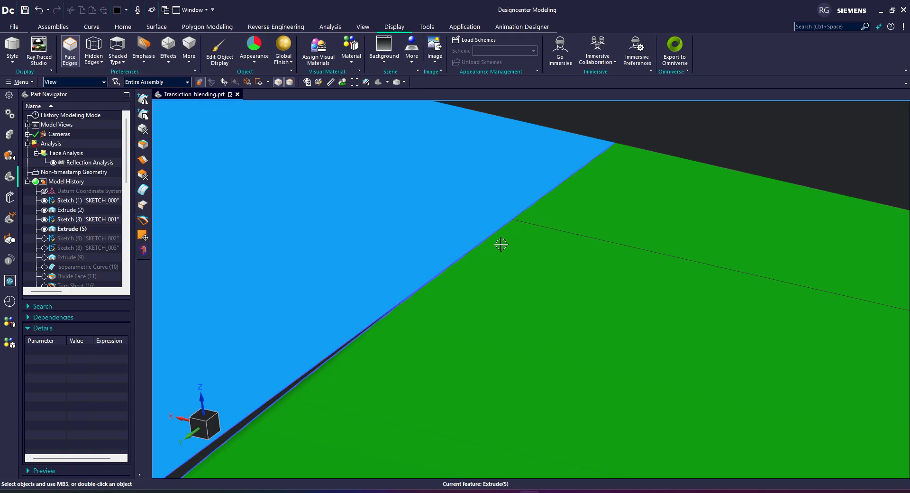
pyautogui.scroll(-2, 584, 198)
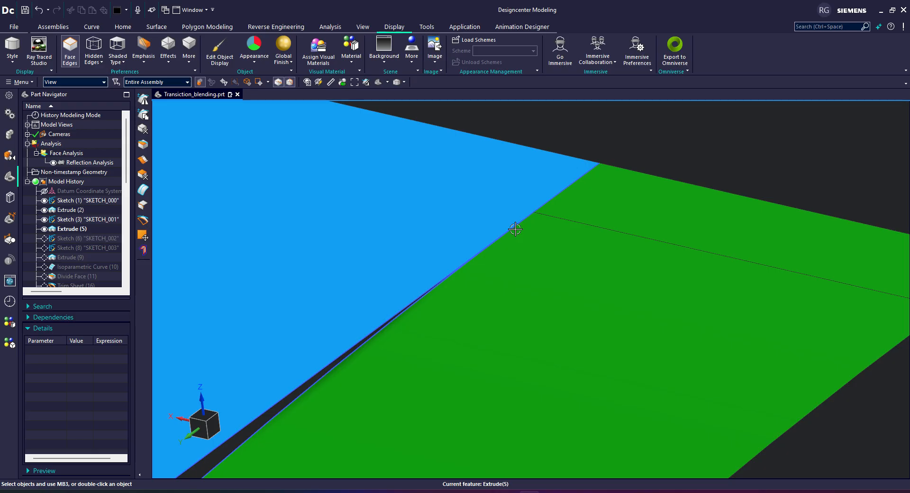
pyautogui.moveTo(516, 229); pyautogui.dragTo(545, 259, button='middle')
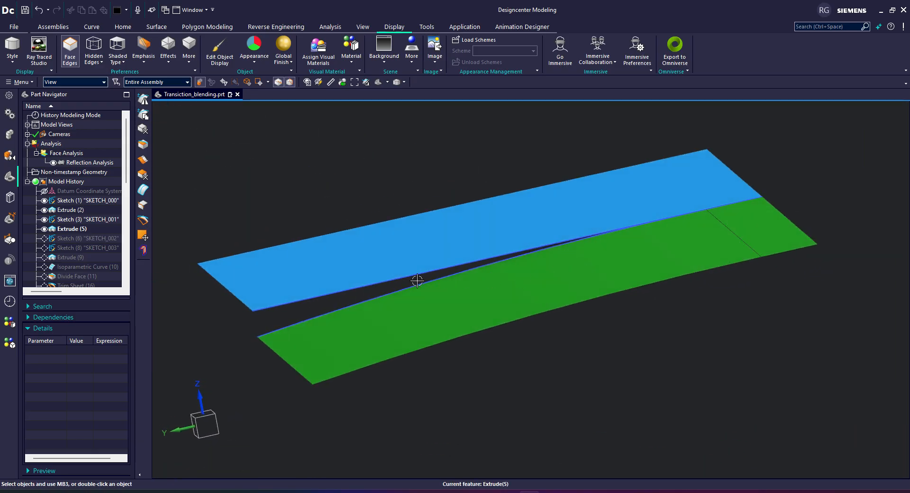
# - Roll the model history forward through Sketch (6) and Sketch (8), making Extrude (9) the current feature
pyautogui.rightClick(75, 237)
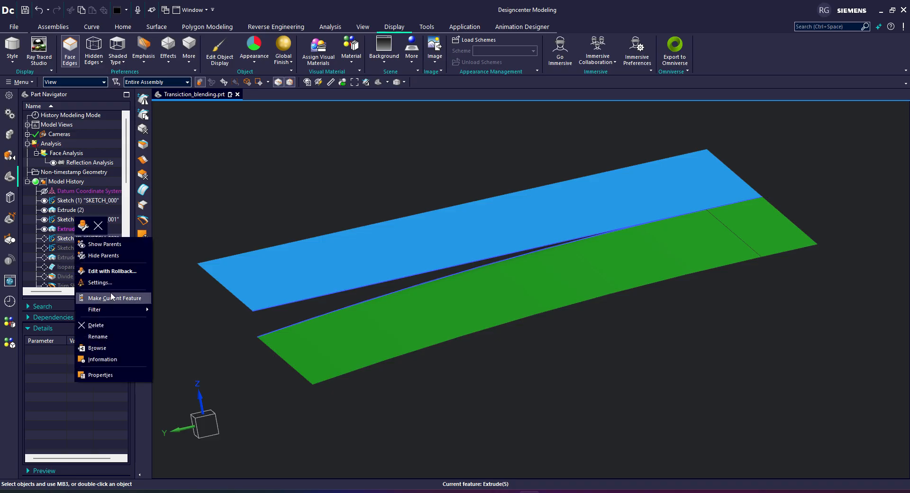
pyautogui.click(110, 299)
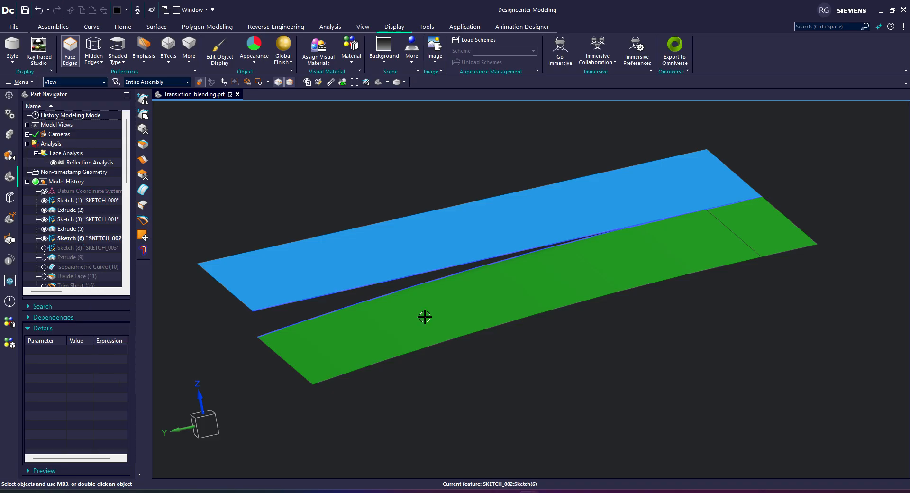
pyautogui.rightClick(79, 243)
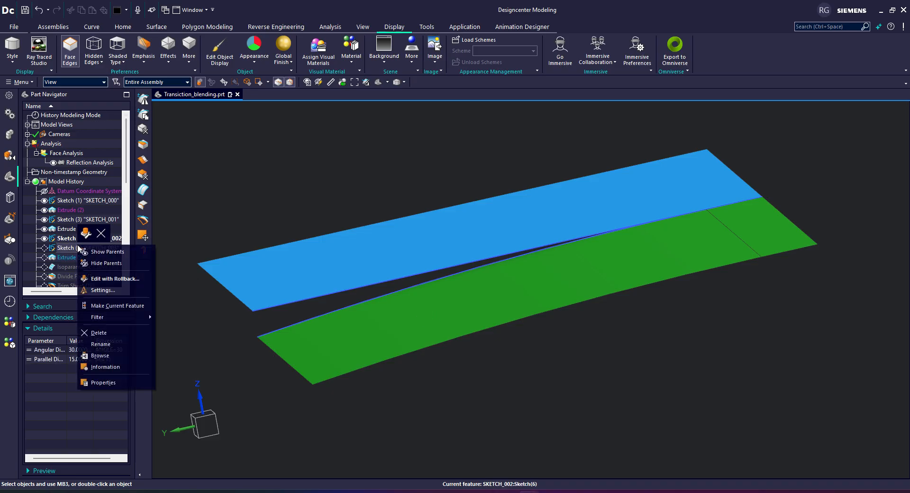
pyautogui.click(117, 306)
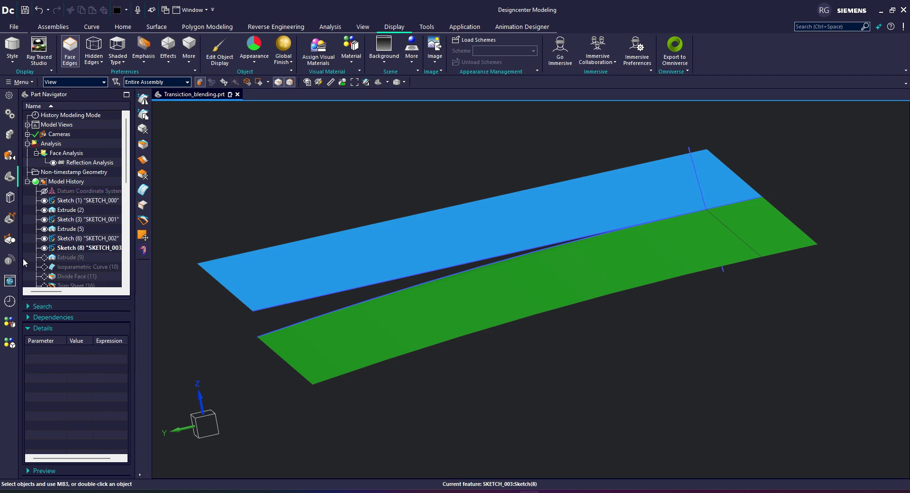
pyautogui.rightClick(61, 247)
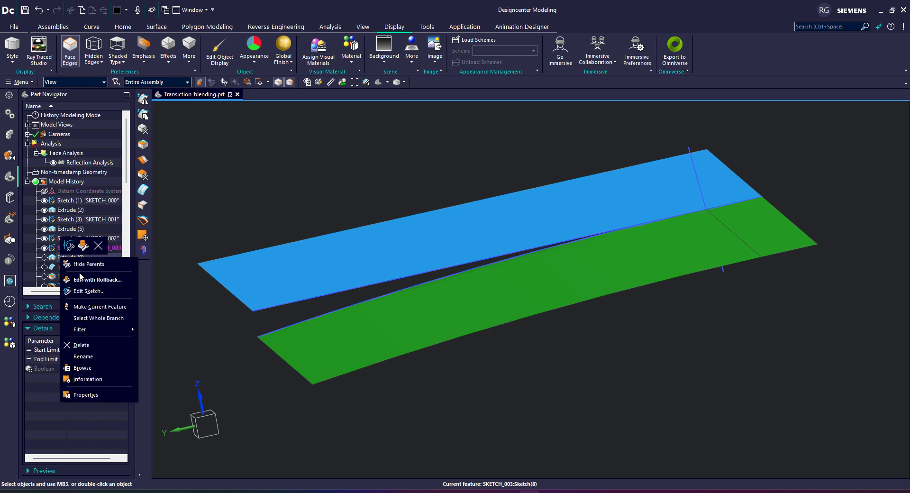
pyautogui.click(104, 307)
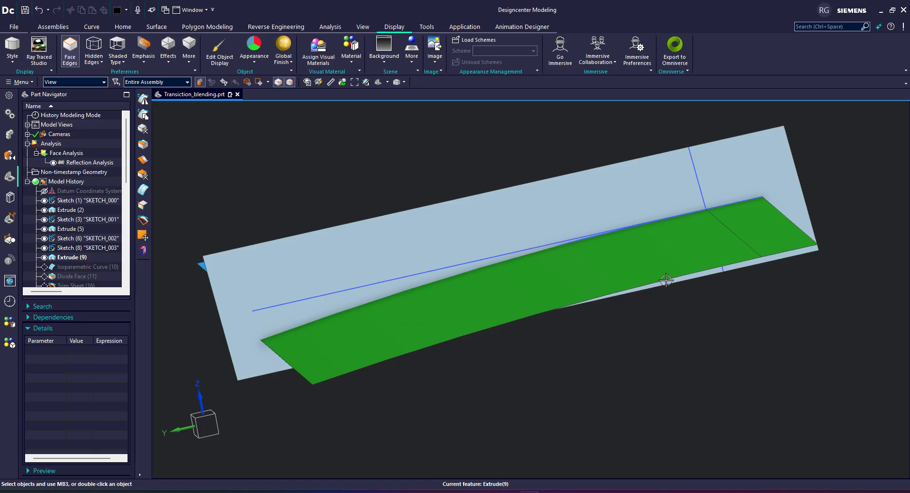
# - Inspect the extruded sheet between the two surfaces and the dimension expressions of Sketch (8), widening the feature tree for readability
pyautogui.moveTo(549, 285); pyautogui.dragTo(478, 291, button='middle')
pyautogui.scroll(-1, 483, 291)
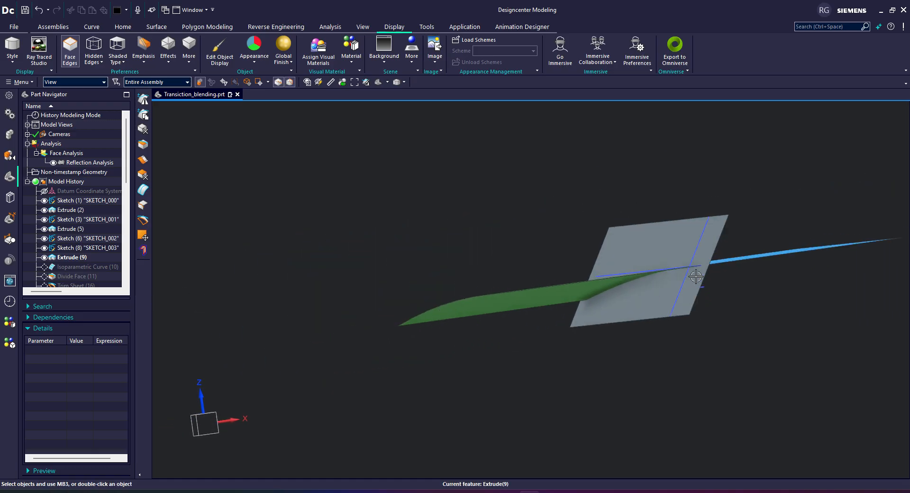
pyautogui.moveTo(650, 272); pyautogui.dragTo(691, 287, button='middle')
pyautogui.scroll(2, 730, 312)
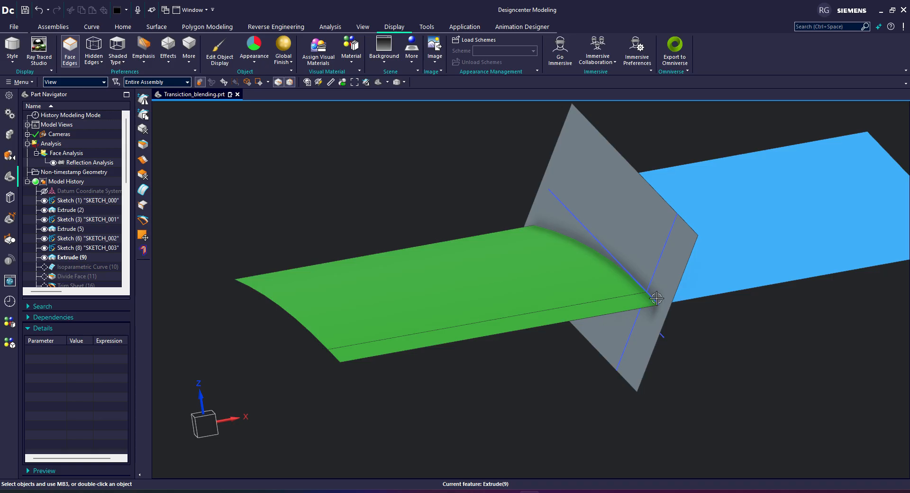
pyautogui.click(78, 249)
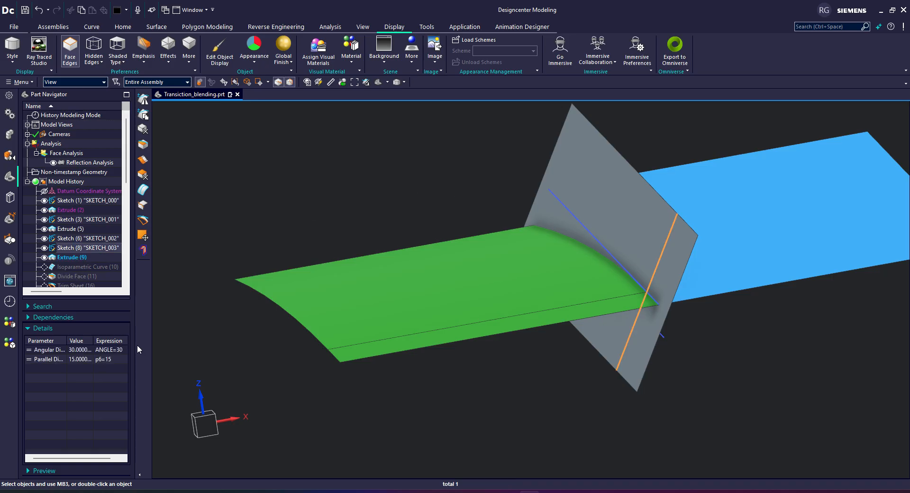
pyautogui.moveTo(133, 335); pyautogui.dragTo(157, 336)
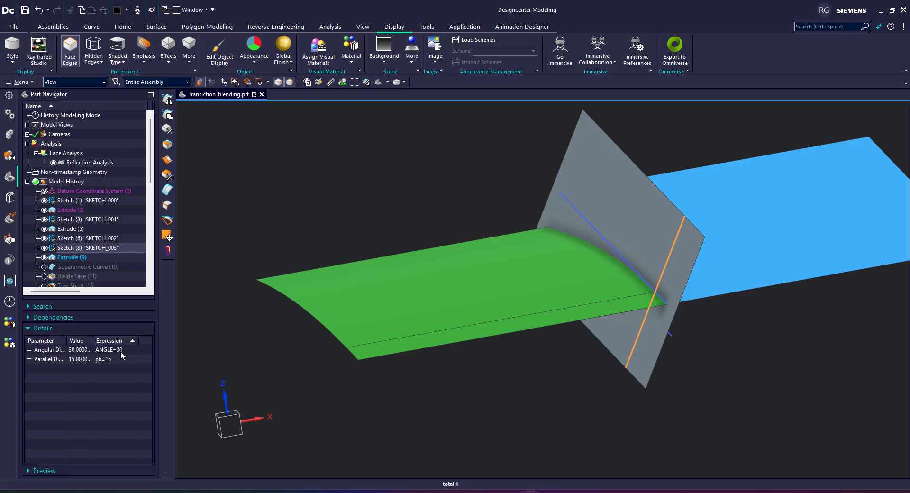
pyautogui.moveTo(517, 310); pyautogui.dragTo(609, 300, button='middle')
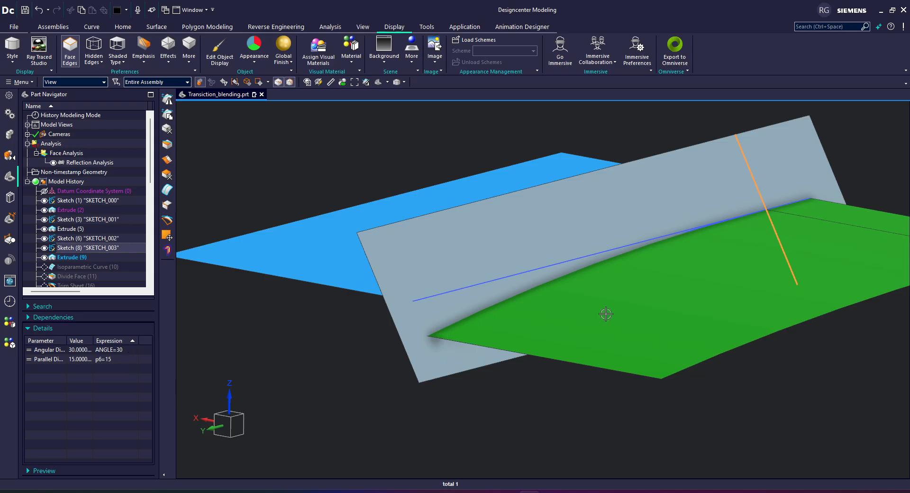
pyautogui.moveTo(454, 333); pyautogui.dragTo(471, 324, button='middle')
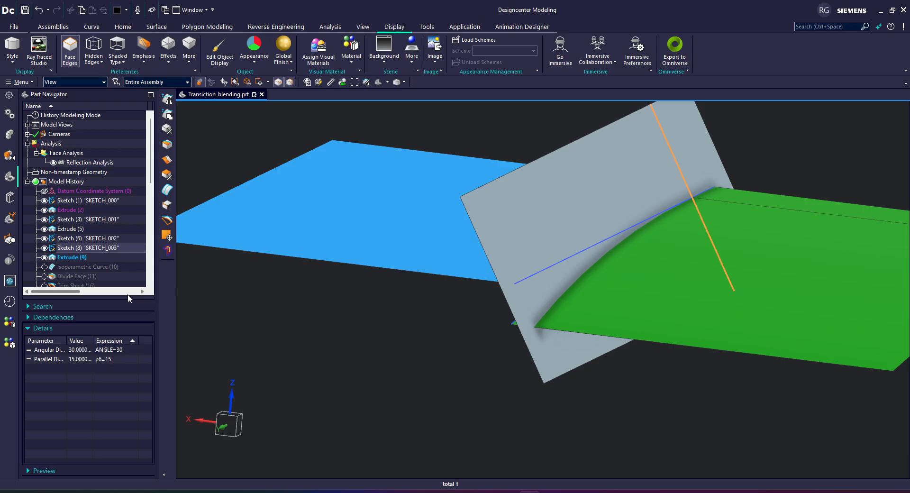
# - Enlarge the feature history list to show more upcoming features and clear the Sketch (8) selection
pyautogui.moveTo(128, 296); pyautogui.dragTo(138, 365)
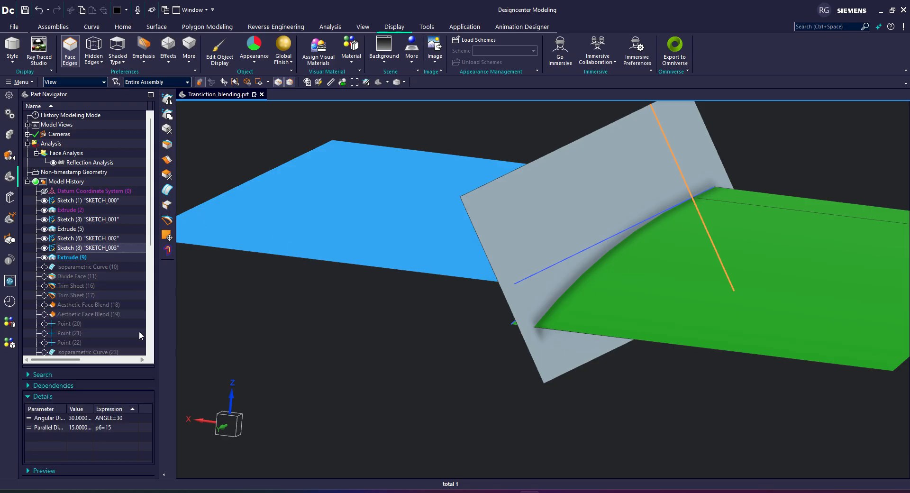
pyautogui.scroll(-1, 144, 287)
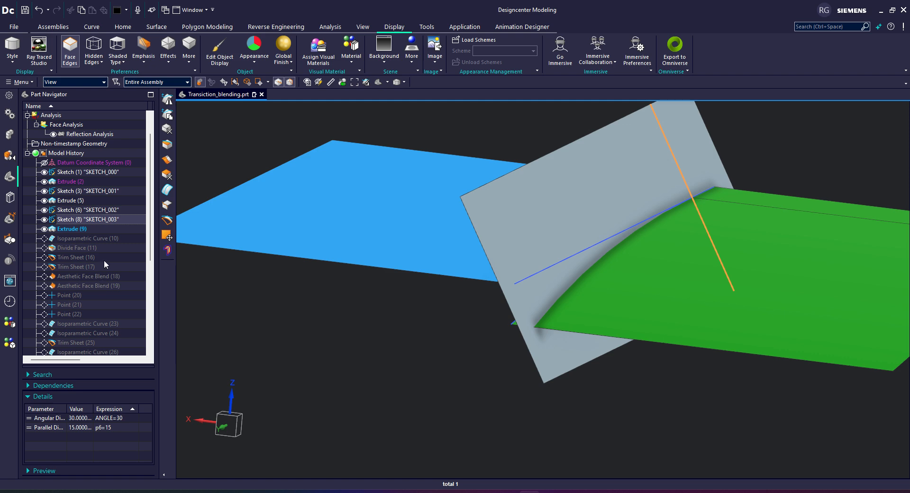
pyautogui.moveTo(451, 223); pyautogui.dragTo(347, 345, button='middle')
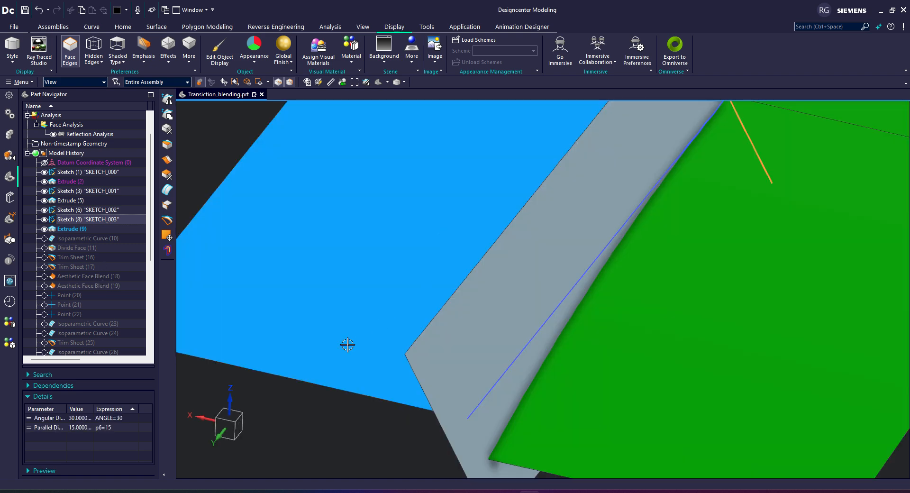
pyautogui.click(340, 414)
pyautogui.scroll(-3, 418, 422)
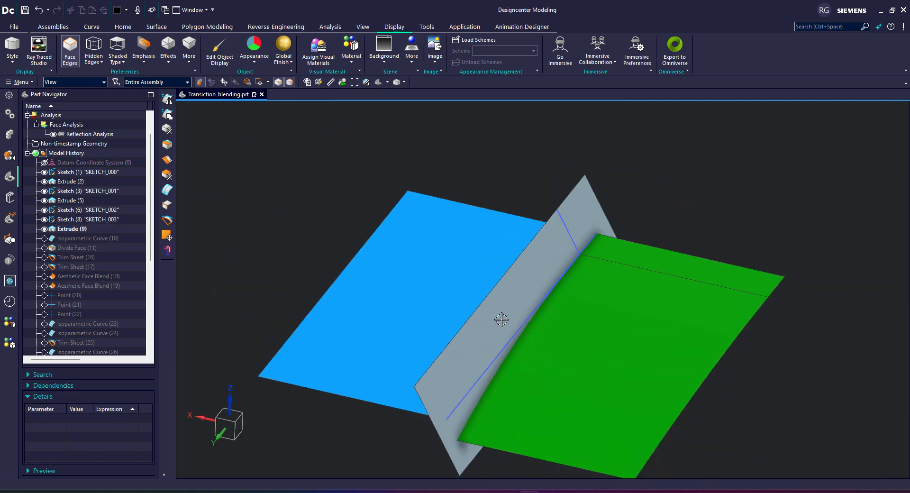
pyautogui.moveTo(501, 319); pyautogui.dragTo(491, 336, button='middle')
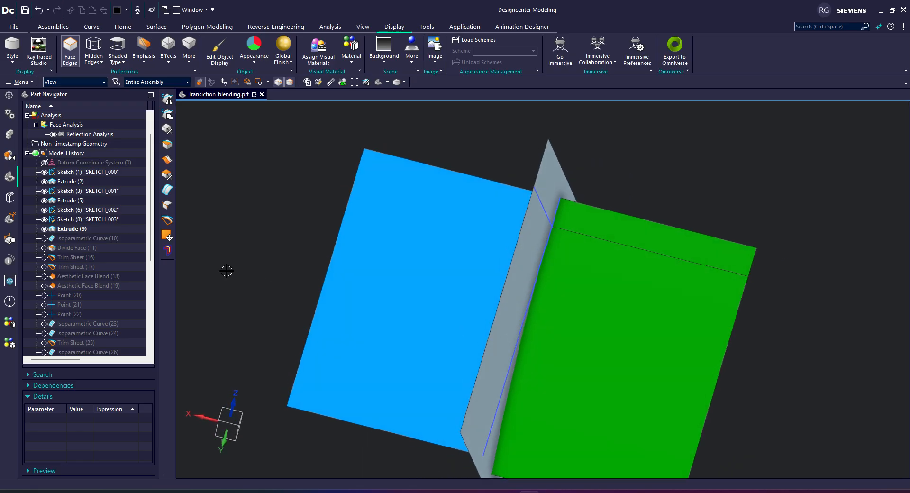
# - Make Isoparametric Curve (10) the current feature and examine the curve across the blue surface
pyautogui.rightClick(62, 237)
pyautogui.click(101, 272)
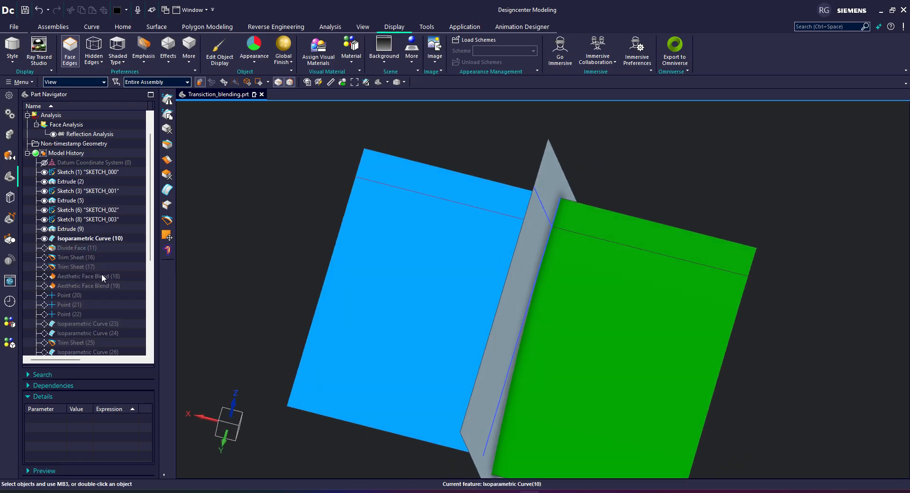
pyautogui.moveTo(465, 241); pyautogui.dragTo(496, 253, button='middle')
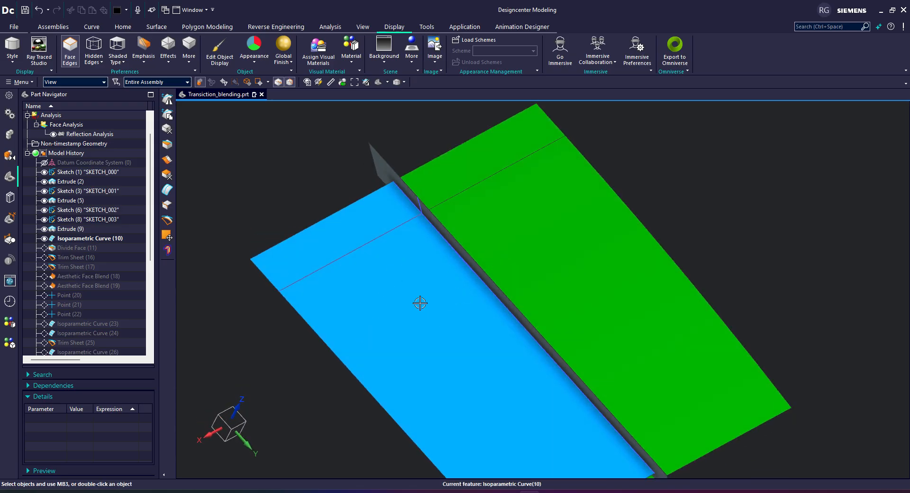
pyautogui.moveTo(419, 302); pyautogui.dragTo(422, 334, button='middle')
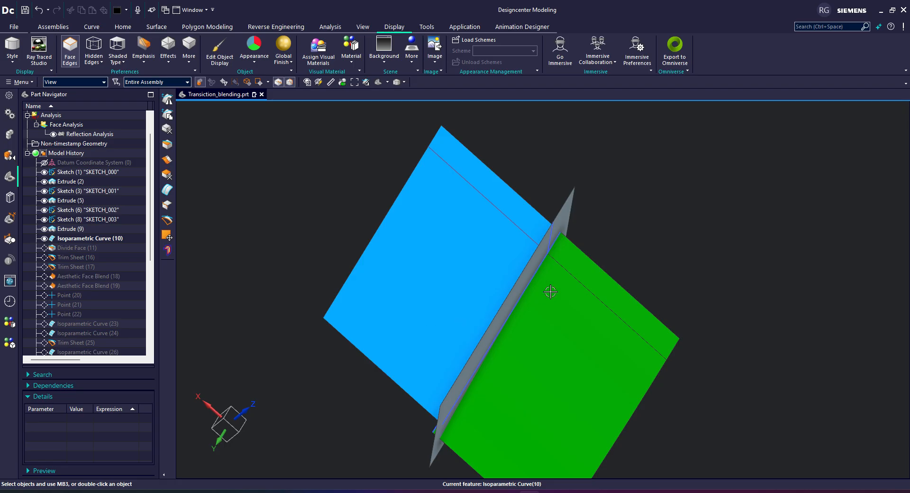
# - Open the definition of Isoparametric Curve (10), examine its face, direction and through-point where the surfaces meet, and close it
pyautogui.moveTo(502, 264); pyautogui.dragTo(511, 310, button='middle')
pyautogui.moveTo(427, 263); pyautogui.dragTo(526, 204, button='middle')
pyautogui.moveTo(538, 365)
pyautogui.mouseDown(button='middle')
pyautogui.moveTo(533, 376)
pyautogui.moveTo(526, 369)
pyautogui.mouseUp(button='middle')
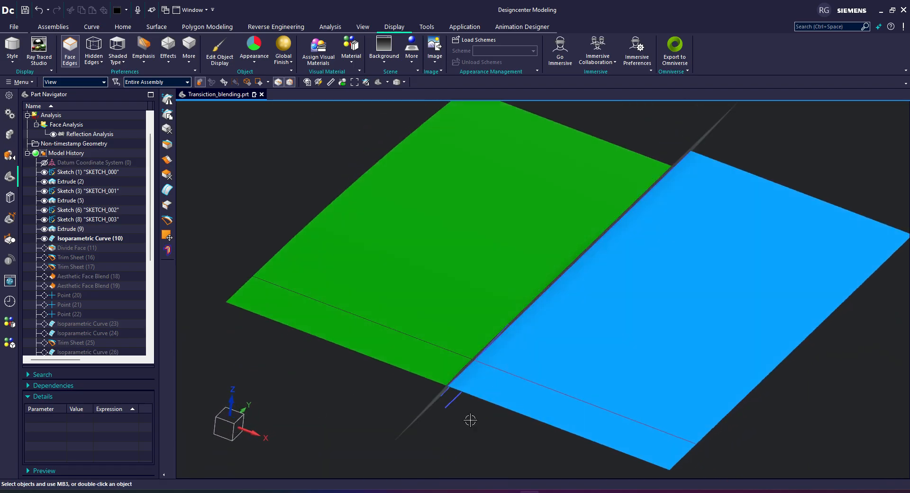
pyautogui.scroll(5, 496, 404)
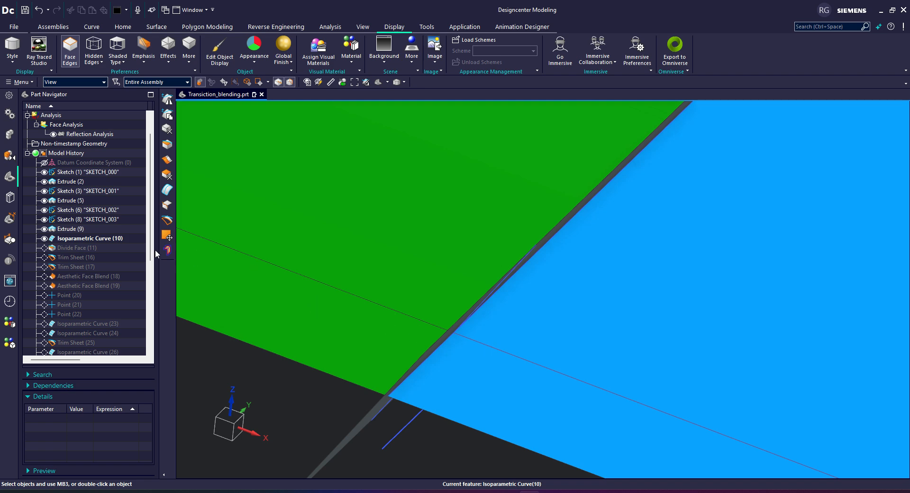
pyautogui.doubleClick(84, 241)
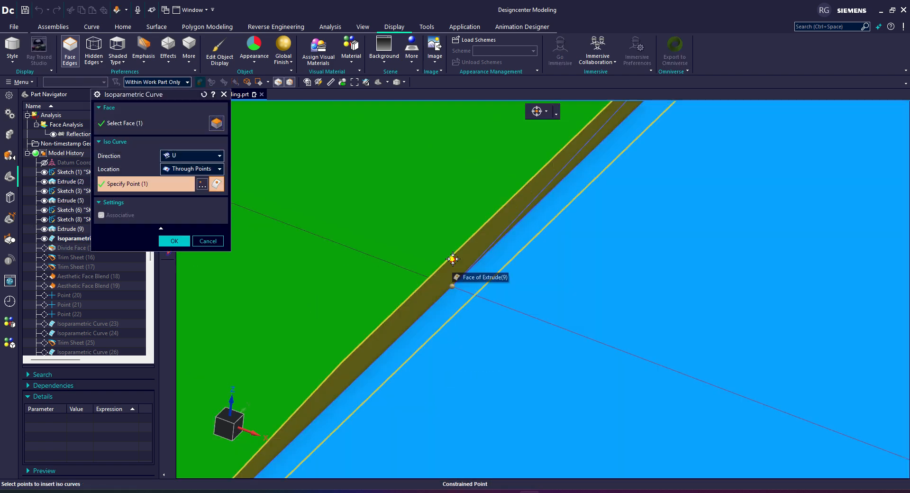
pyautogui.moveTo(455, 260)
pyautogui.mouseDown(button='middle')
pyautogui.moveTo(473, 251)
pyautogui.moveTo(471, 264)
pyautogui.mouseUp(button='middle')
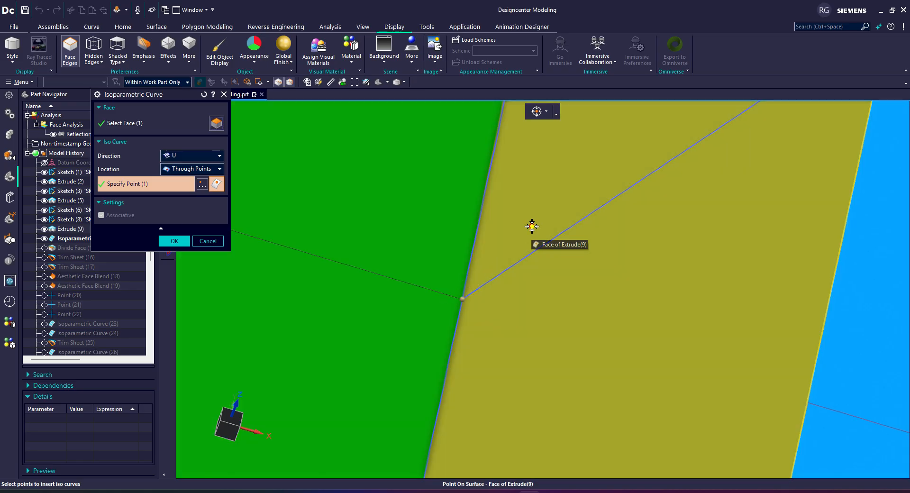
pyautogui.moveTo(532, 226); pyautogui.dragTo(526, 329, button='middle')
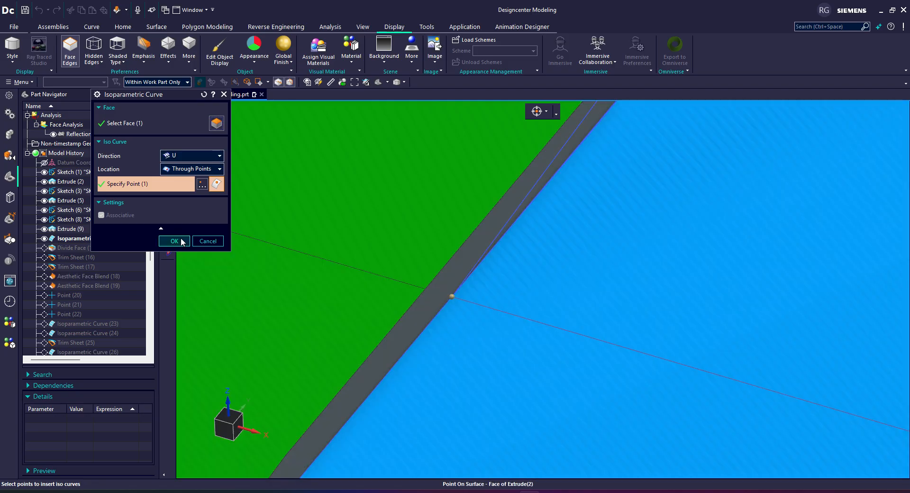
pyautogui.click(182, 242)
# - Make Divide Face (11) the current feature, restrict selection to faces, and examine how the blue surface is split
pyautogui.moveTo(482, 213); pyautogui.dragTo(556, 337, button='middle')
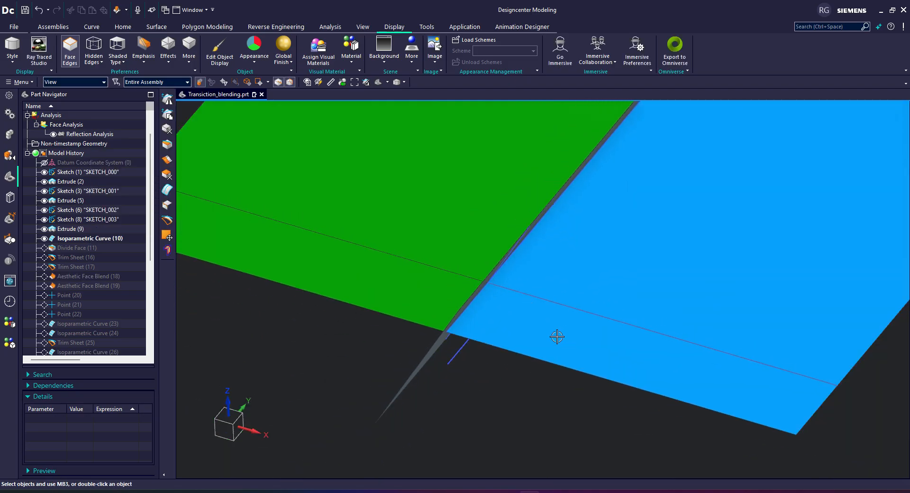
pyautogui.rightClick(108, 248)
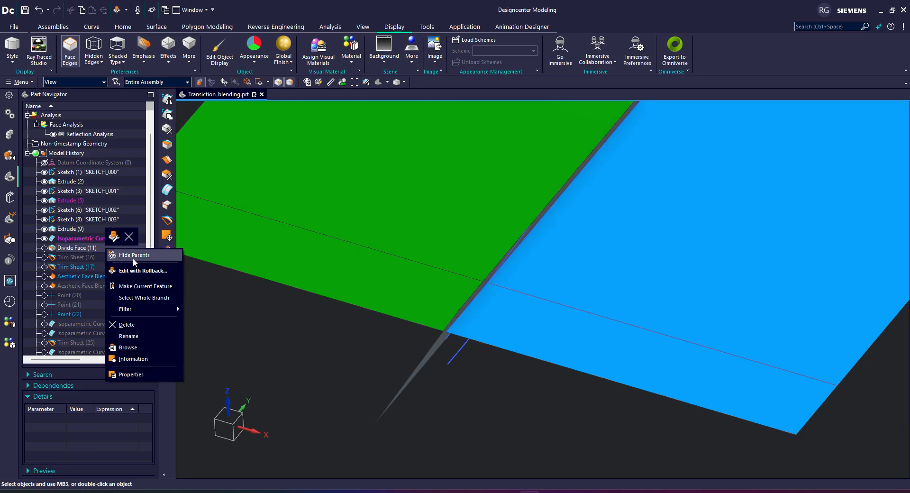
pyautogui.click(149, 286)
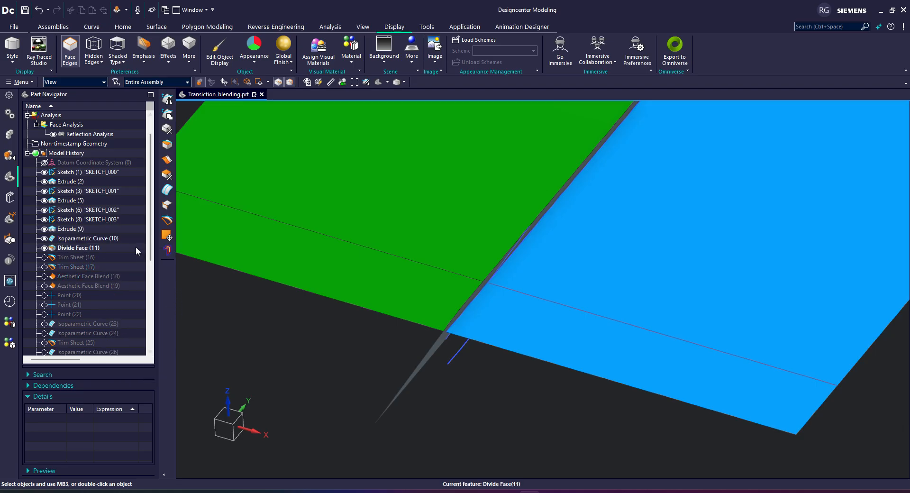
pyautogui.click(93, 82)
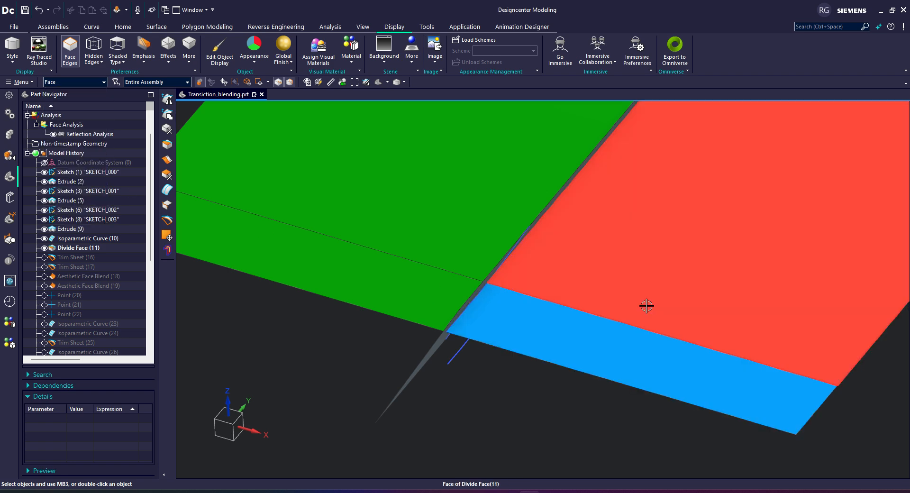
pyautogui.moveTo(482, 292); pyautogui.dragTo(662, 284, button='middle')
pyautogui.scroll(3, 713, 197)
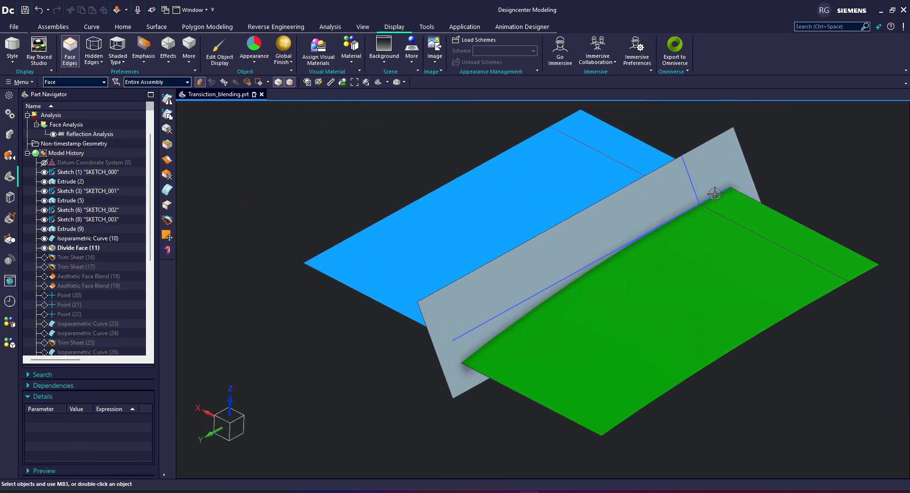
pyautogui.moveTo(645, 213)
pyautogui.mouseDown(button='middle')
pyautogui.moveTo(683, 209)
pyautogui.moveTo(663, 212)
pyautogui.mouseUp(button='middle')
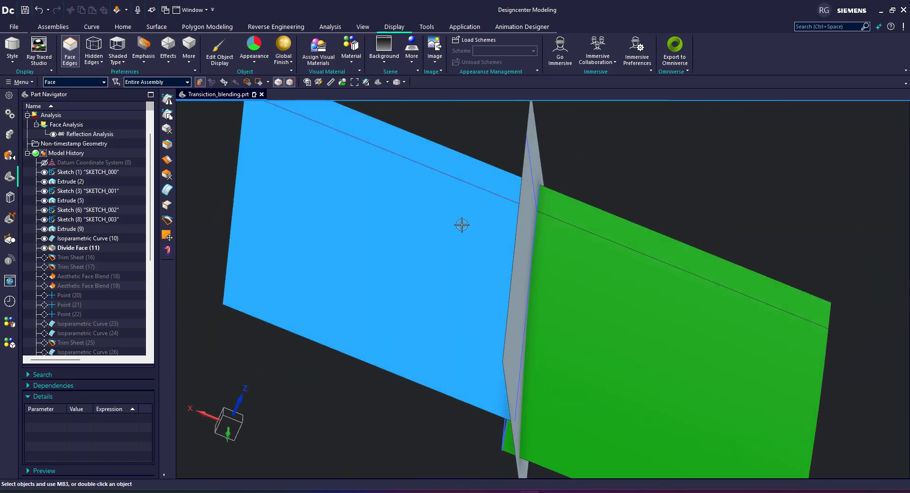
# - Make Trim Sheet (17) the current feature and examine the trimmed sheet between the blue and green surfaces
pyautogui.rightClick(93, 266)
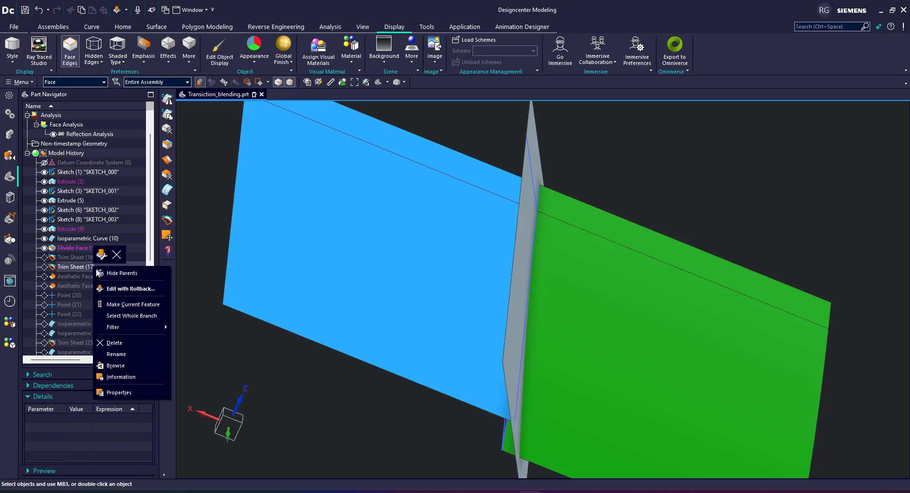
pyautogui.click(133, 306)
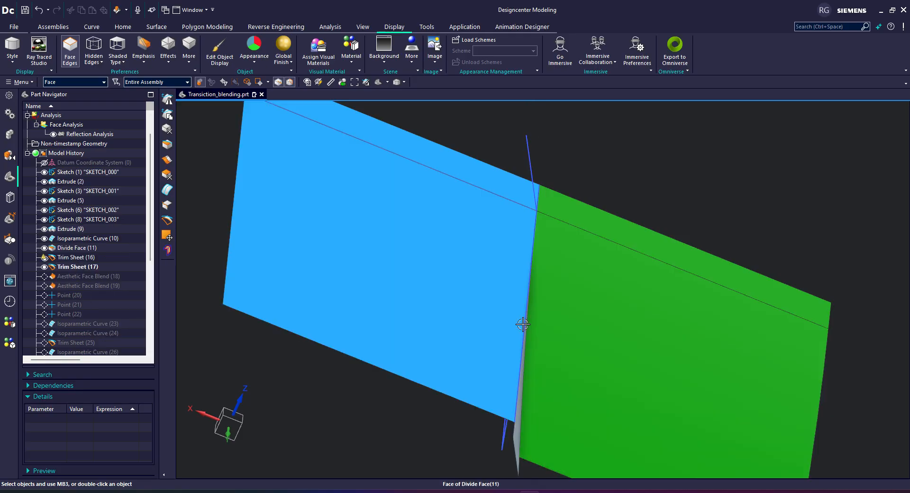
pyautogui.moveTo(521, 319); pyautogui.dragTo(495, 315, button='middle')
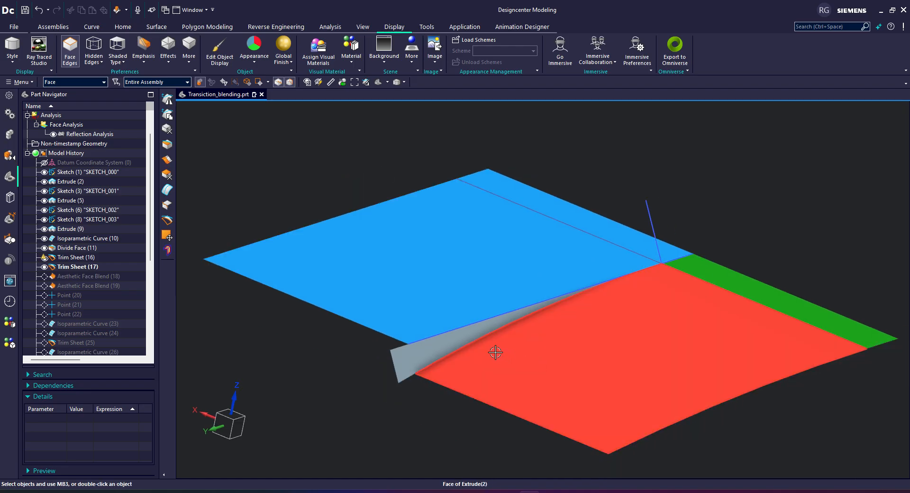
pyautogui.scroll(4, 476, 333)
pyautogui.moveTo(457, 321); pyautogui.dragTo(474, 321, button='middle')
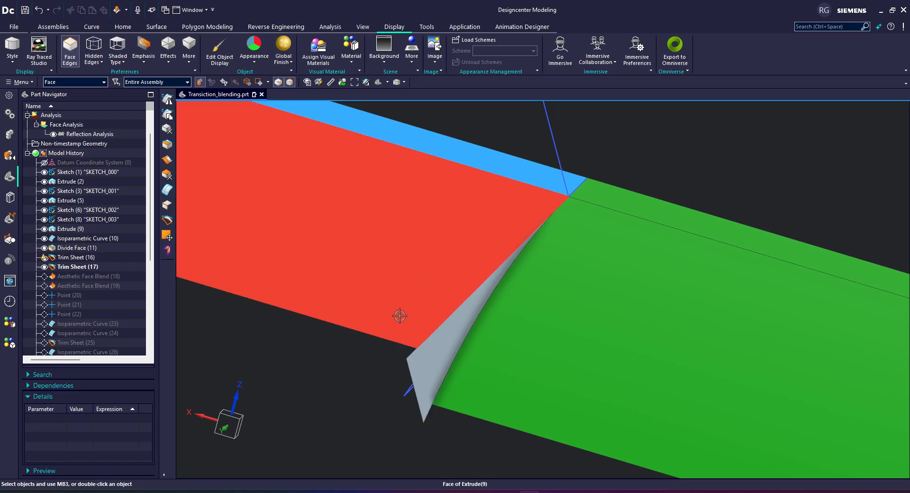
pyautogui.scroll(-2, 683, 275)
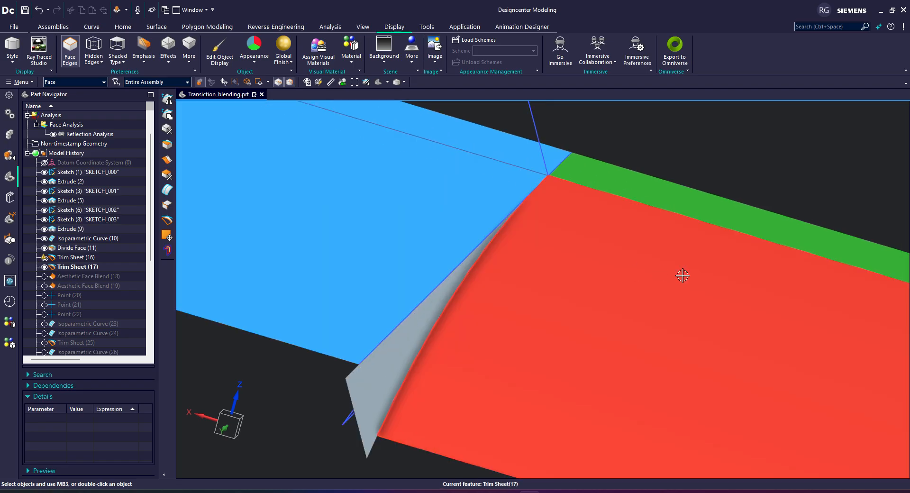
pyautogui.scroll(2, 607, 275)
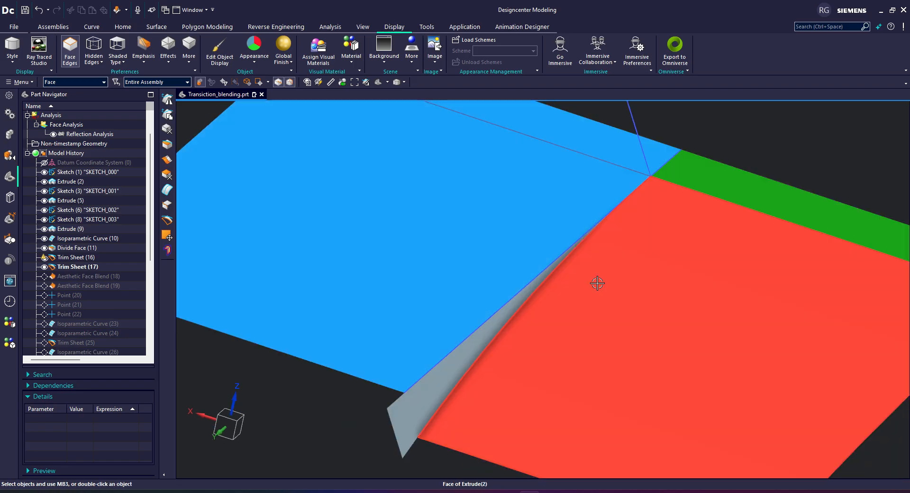
pyautogui.scroll(1, 439, 384)
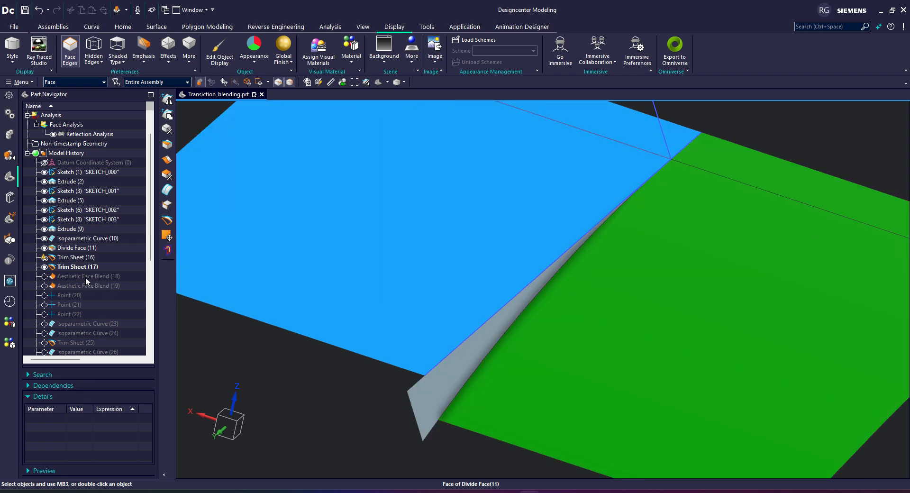
# - Make Aesthetic Face Blend (18) the current feature and examine the blend between the blue surface and the grey sheet
pyautogui.rightClick(85, 277)
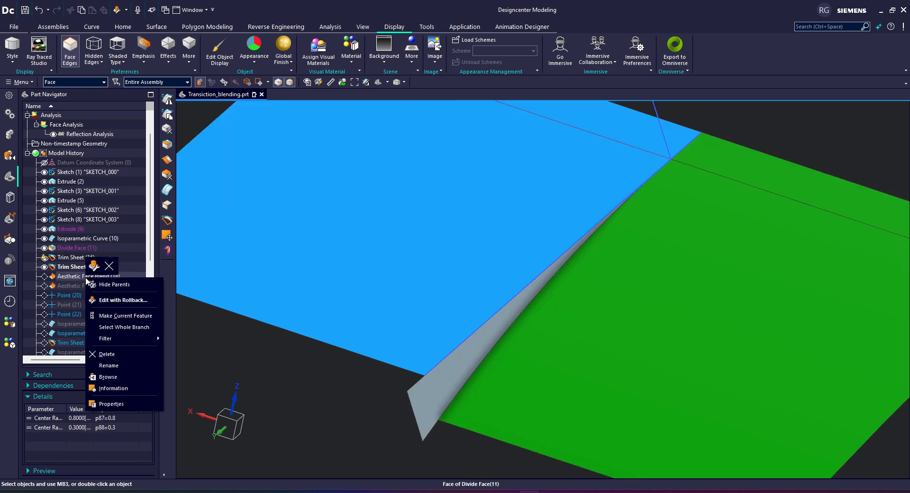
pyautogui.click(127, 316)
pyautogui.scroll(2, 432, 329)
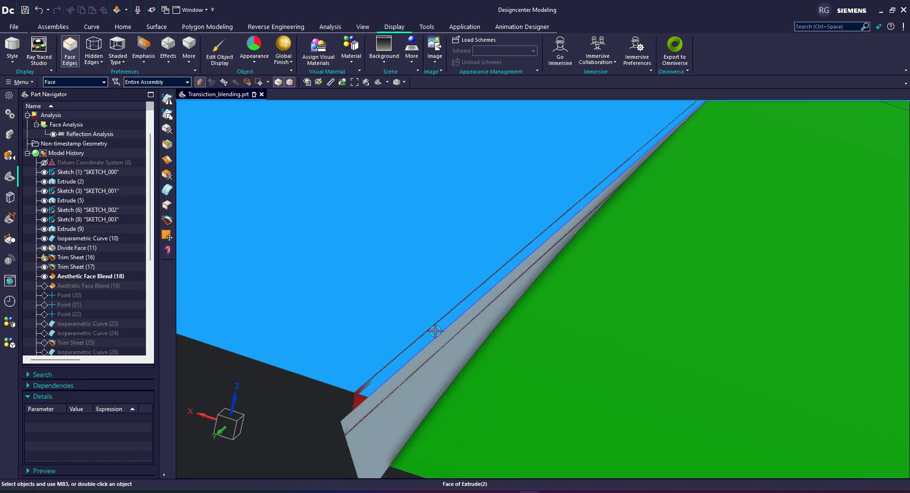
pyautogui.scroll(-6, 432, 330)
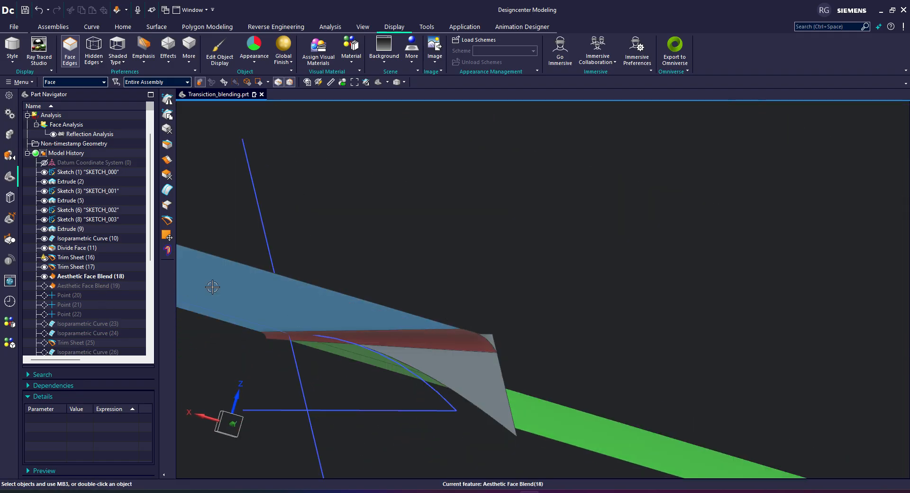
pyautogui.click(473, 340)
pyautogui.hotkey('ctrl', 'j')
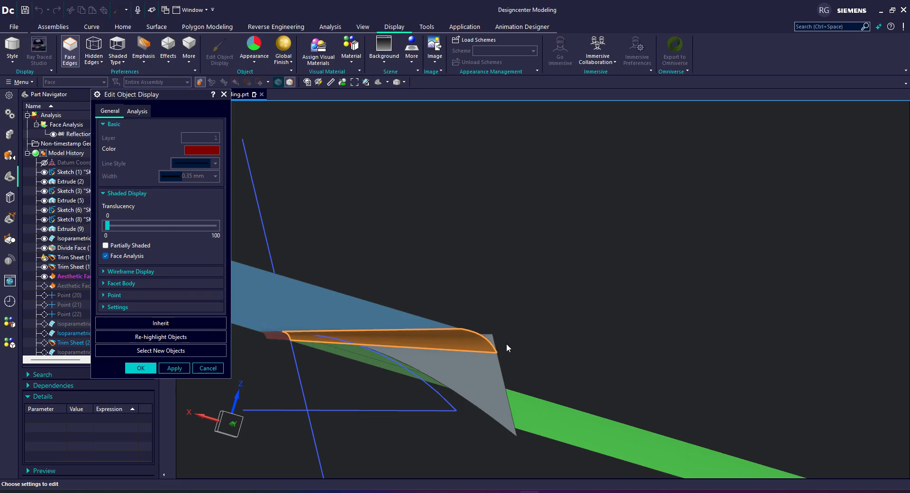
pyautogui.scroll(-3, 506, 343)
pyautogui.moveTo(514, 344); pyautogui.dragTo(398, 383, button='middle')
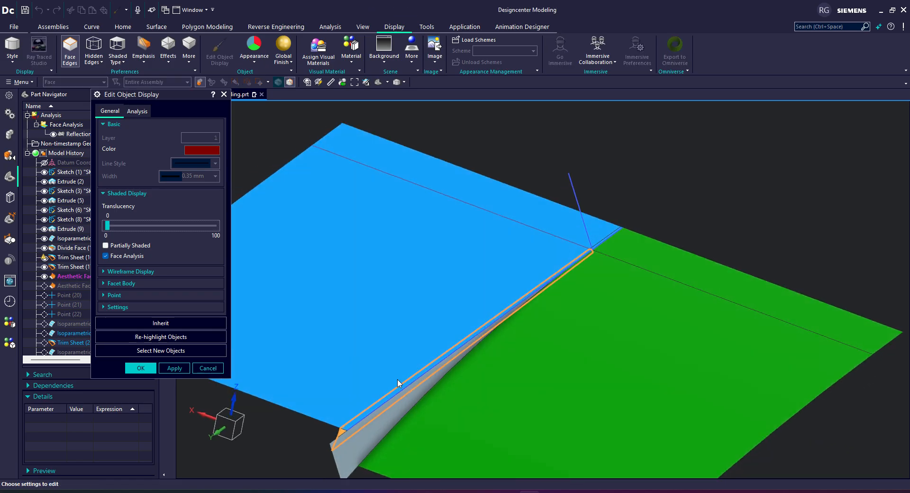
pyautogui.click(201, 366)
# - Remove the face-only selection filter and open Aesthetic Face Blend (18) for editing
pyautogui.click(64, 82)
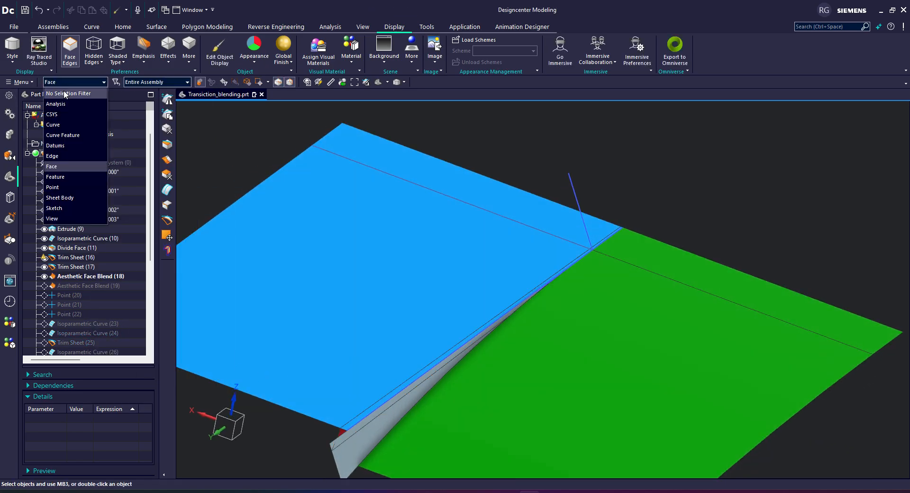
pyautogui.click(64, 94)
pyautogui.scroll(3, 332, 431)
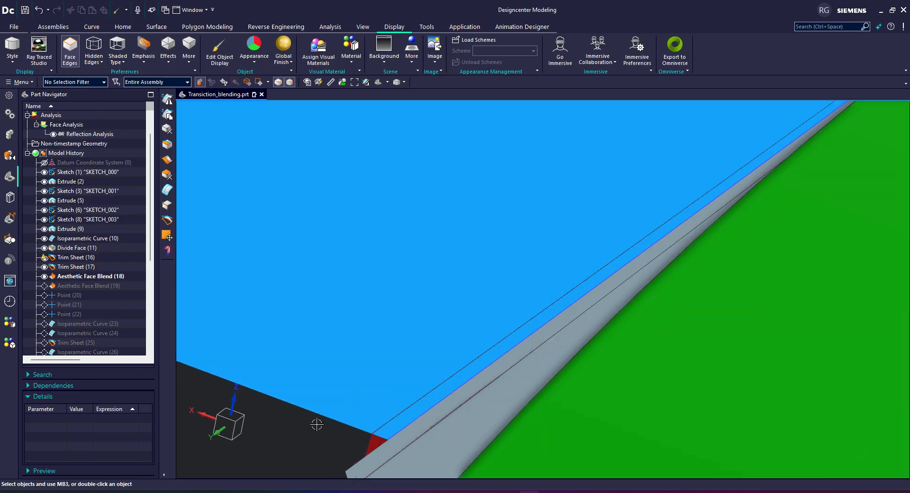
pyautogui.doubleClick(379, 439)
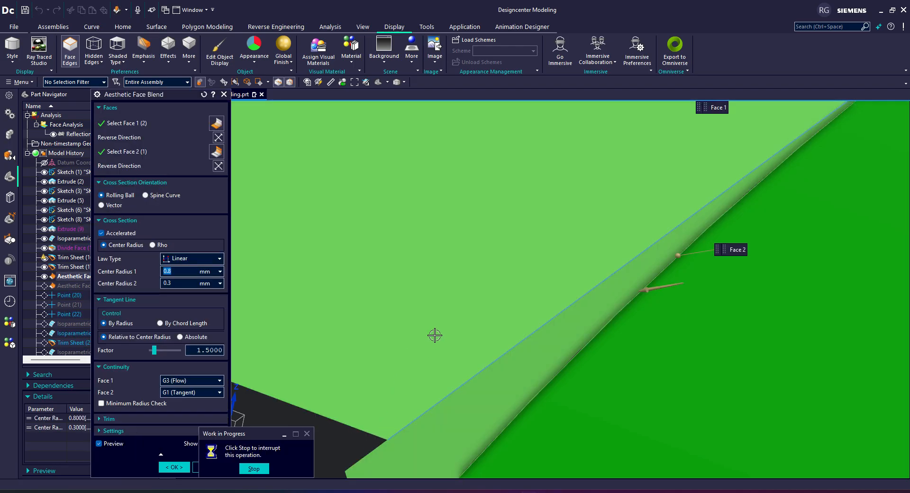
# - Examine the blend's two face sets, start and end center radii, and continuity settings against the preview along the edge
pyautogui.scroll(-5, 459, 313)
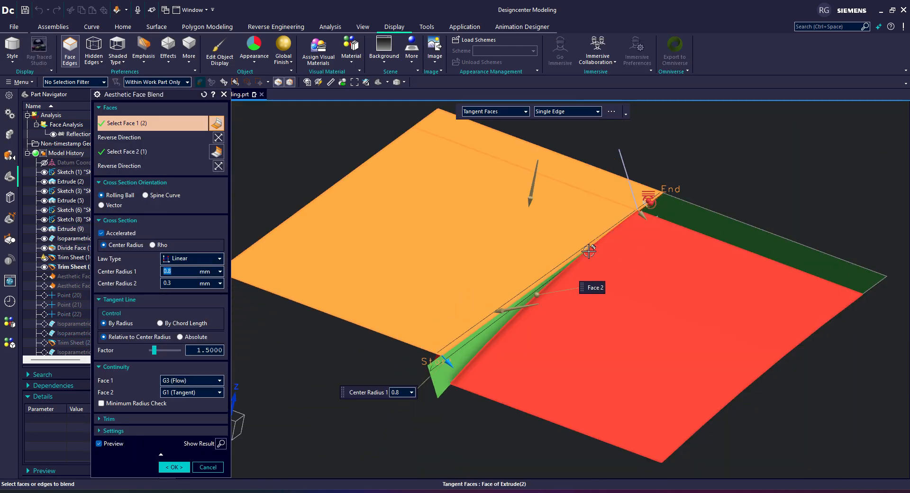
pyautogui.scroll(2, 589, 252)
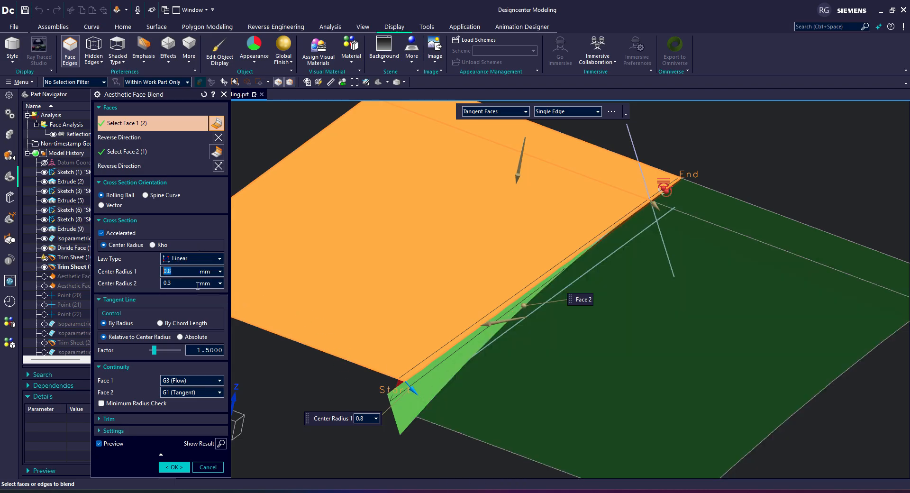
pyautogui.scroll(1, 402, 424)
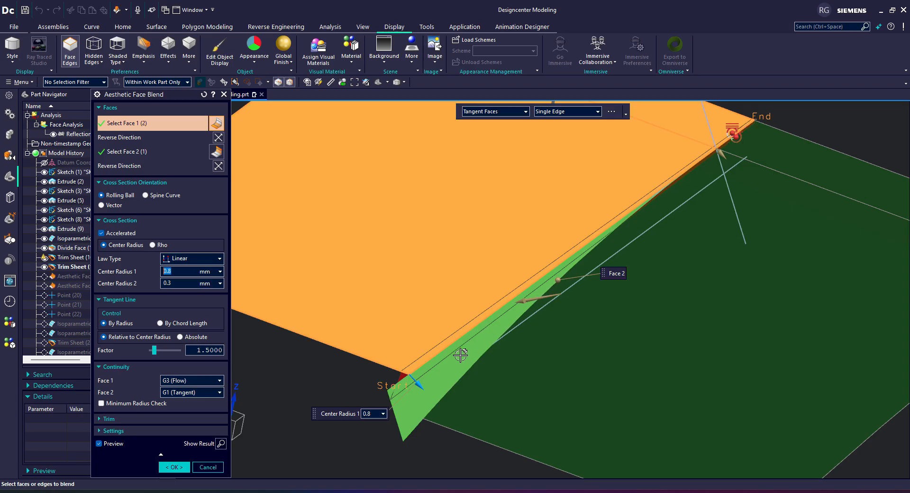
pyautogui.scroll(3, 419, 386)
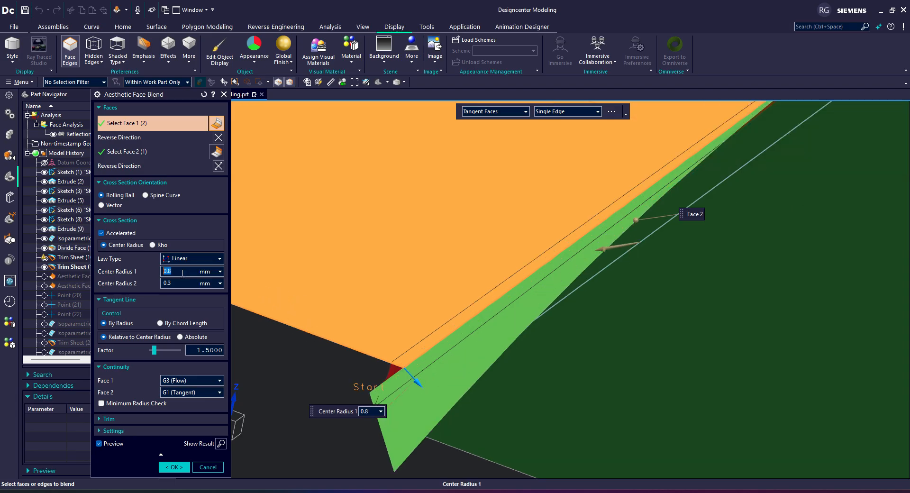
pyautogui.scroll(-3, 474, 284)
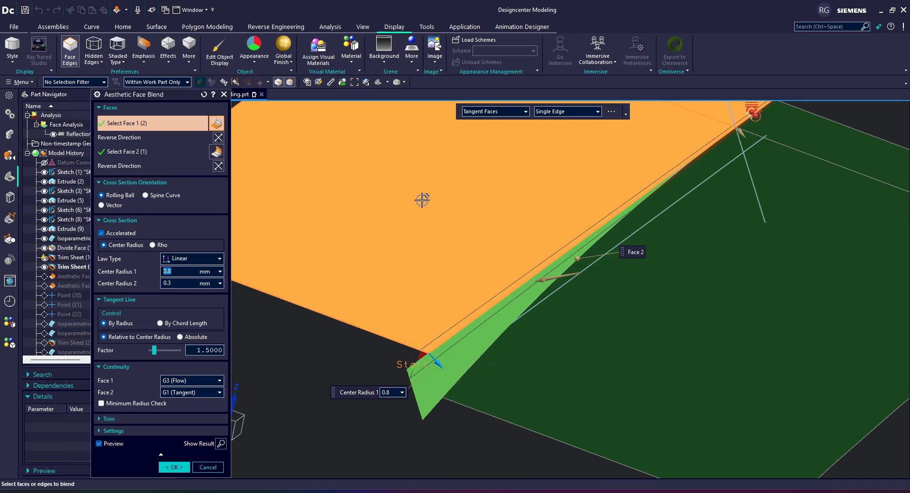
pyautogui.scroll(-3, 429, 298)
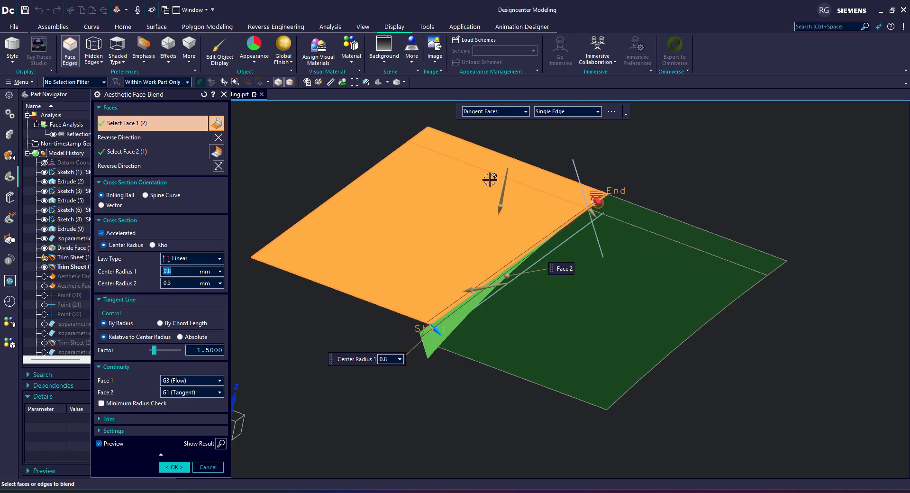
pyautogui.scroll(2, 457, 285)
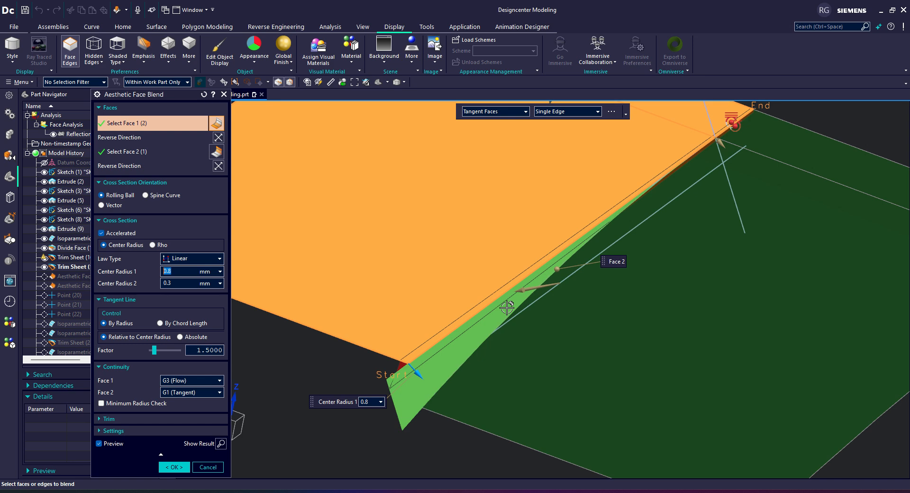
pyautogui.scroll(-3, 490, 259)
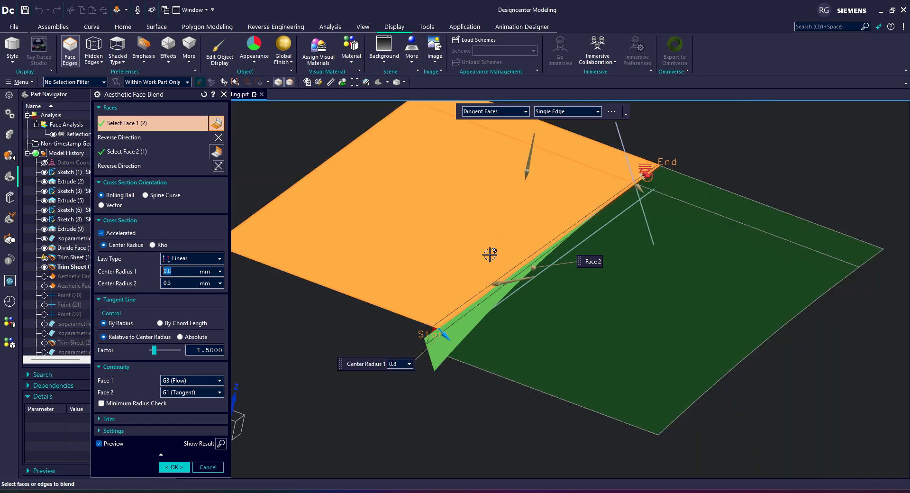
pyautogui.scroll(2, 488, 250)
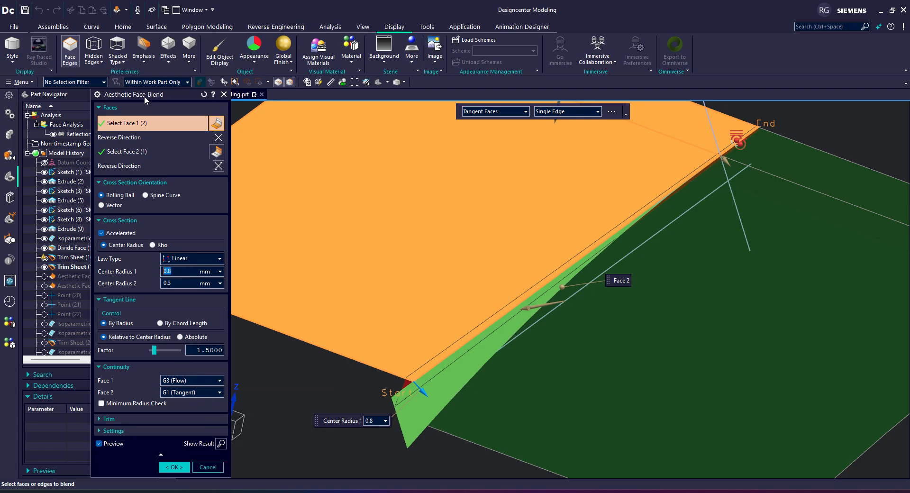
# - Close the open face blend with its settings accepted, then make Aesthetic Face Blend (19) the current feature and examine the yellow blend
pyautogui.moveTo(144, 96); pyautogui.dragTo(144, 77)
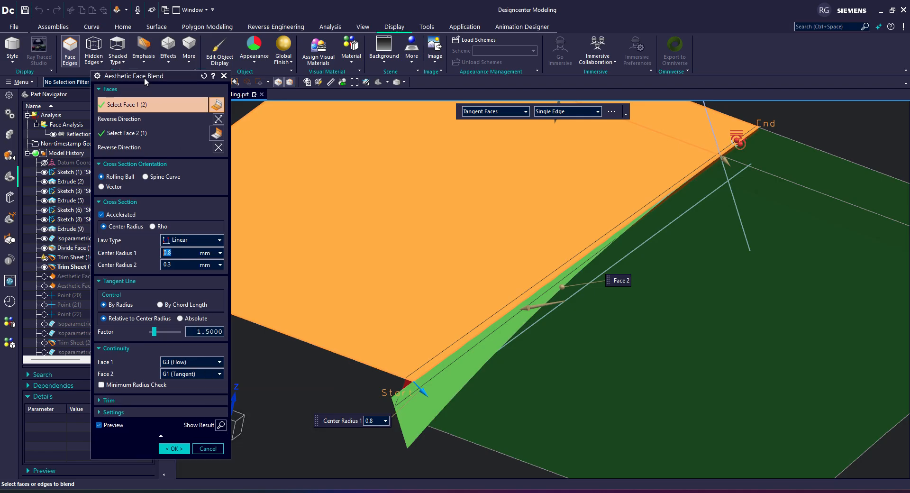
pyautogui.click(174, 449)
pyautogui.rightClick(86, 288)
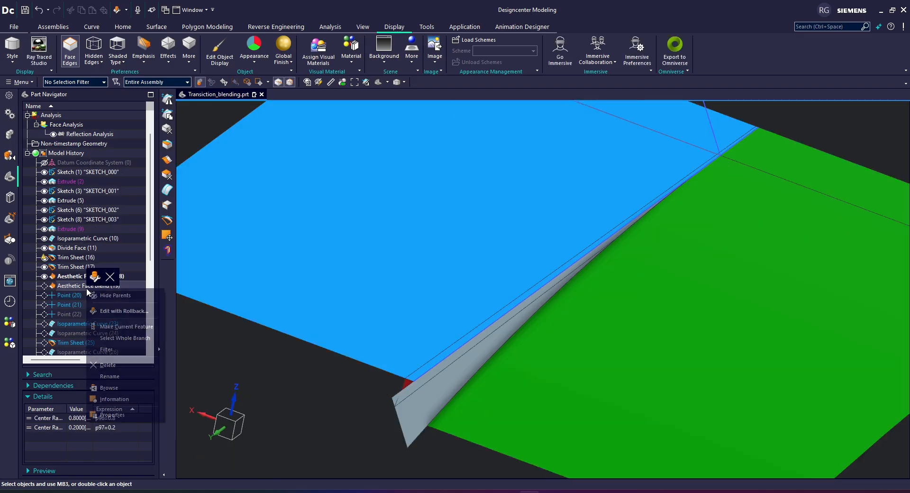
pyautogui.click(127, 329)
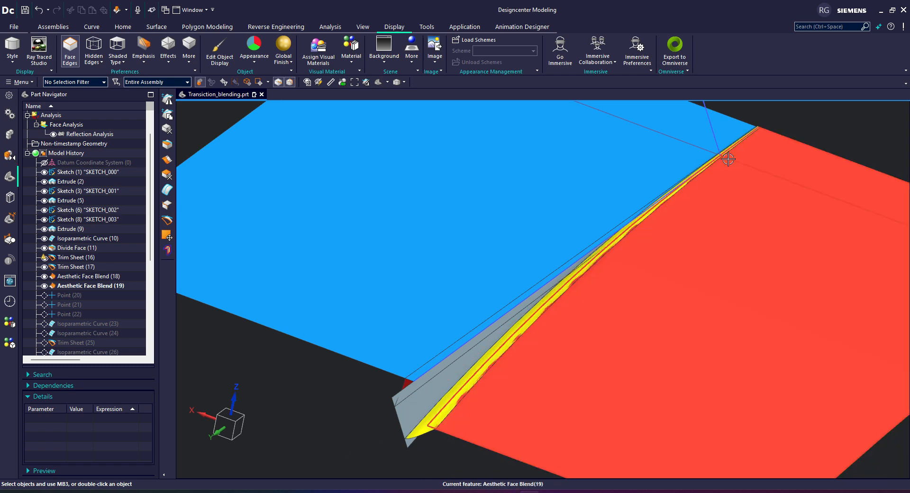
pyautogui.scroll(2, 444, 462)
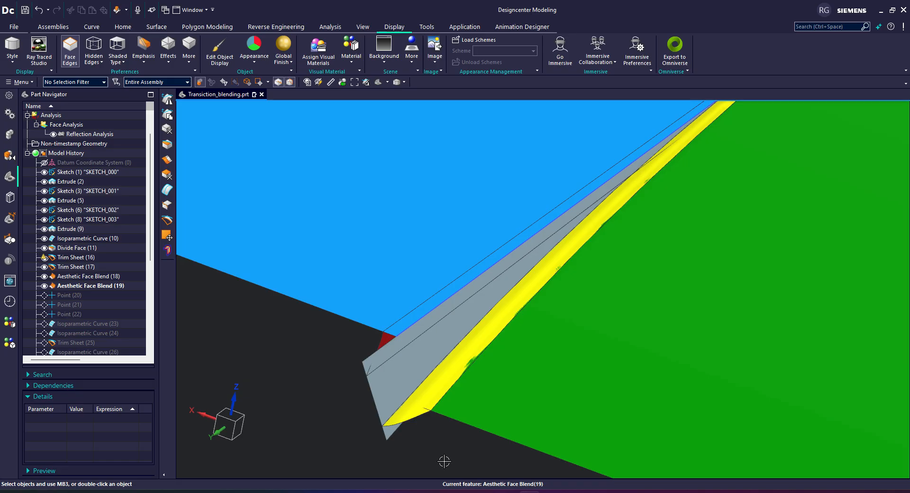
pyautogui.scroll(-5, 424, 402)
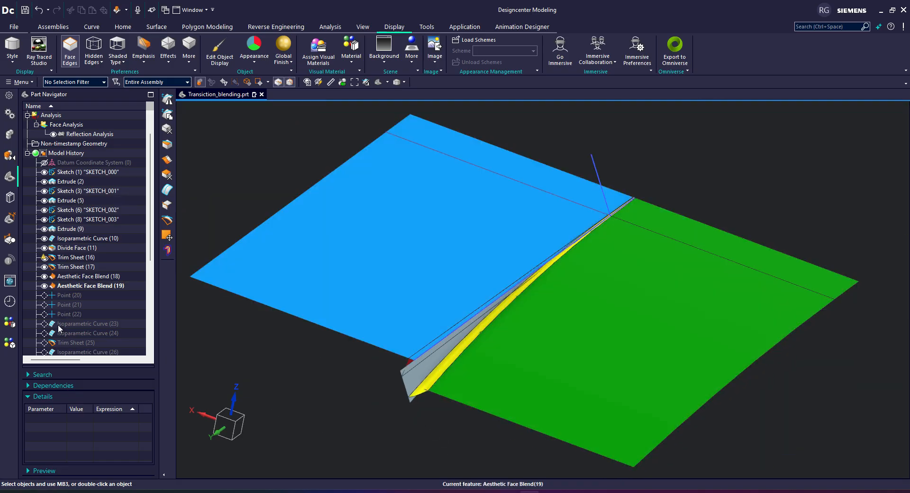
# - Make Point (20) the current feature and examine its location on the edge of the yellow blend
pyautogui.rightClick(69, 295)
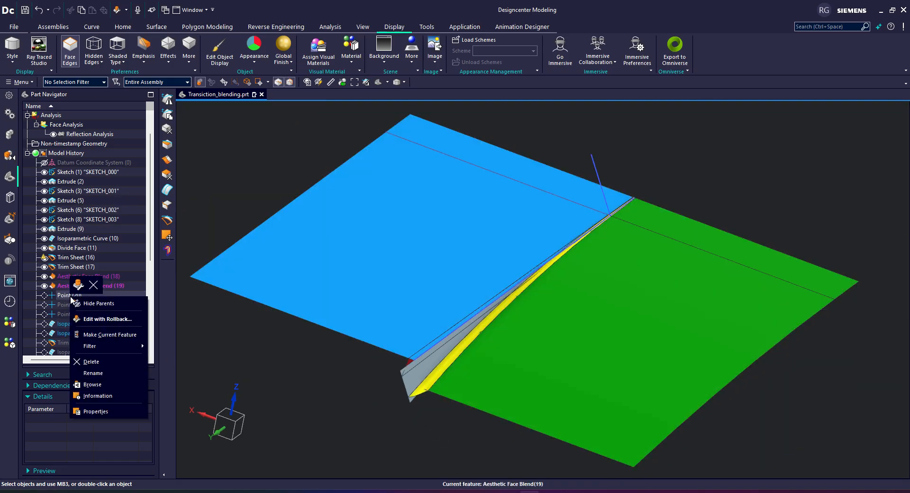
pyautogui.click(102, 335)
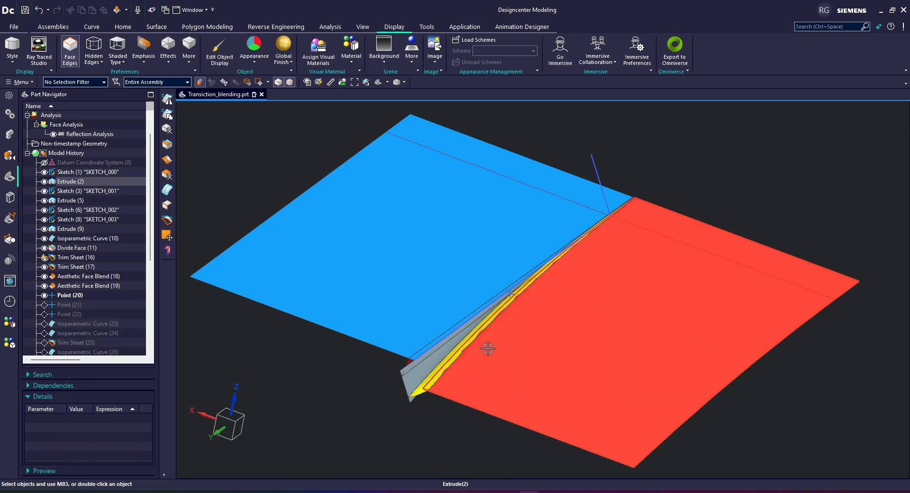
pyautogui.scroll(5, 514, 308)
pyautogui.scroll(5, 510, 275)
pyautogui.scroll(-2, 544, 282)
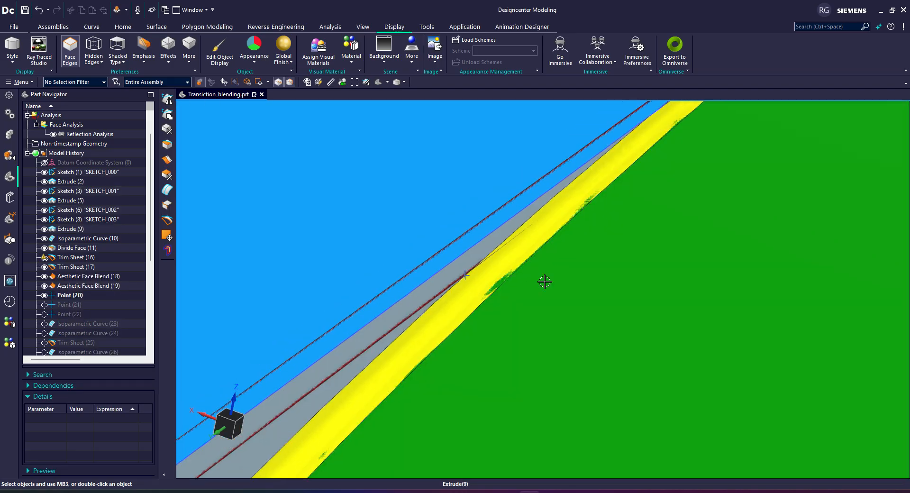
pyautogui.moveTo(513, 278); pyautogui.dragTo(521, 267, button='middle')
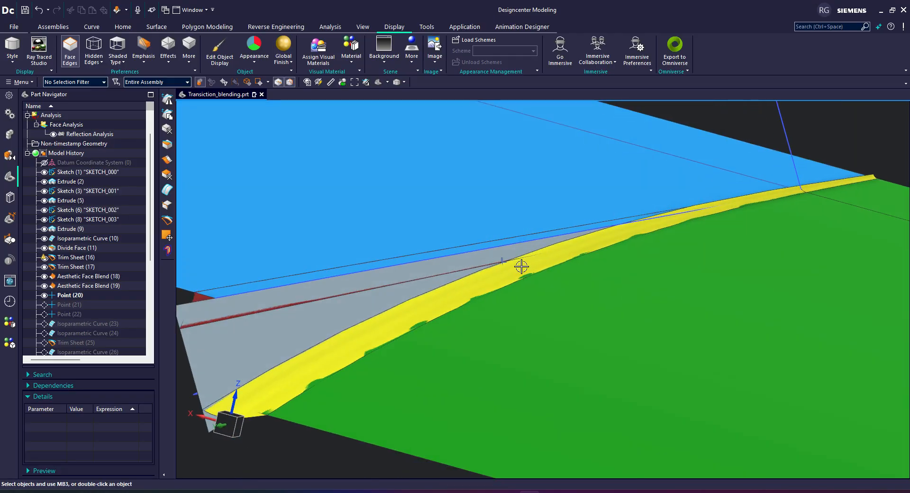
# - Open Point (20) for editing and examine the object and curve that define its intersection point, then accept it as is
pyautogui.doubleClick(72, 295)
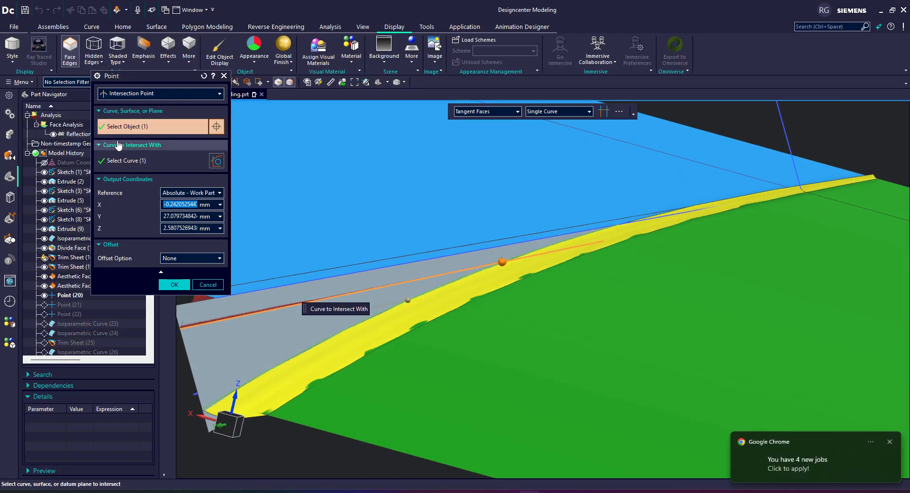
pyautogui.click(890, 442)
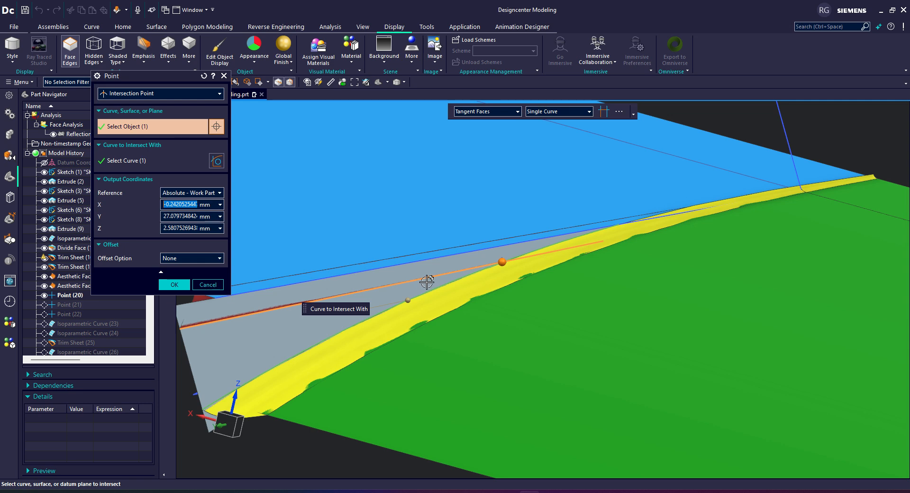
pyautogui.scroll(-2, 438, 302)
pyautogui.scroll(3, 276, 301)
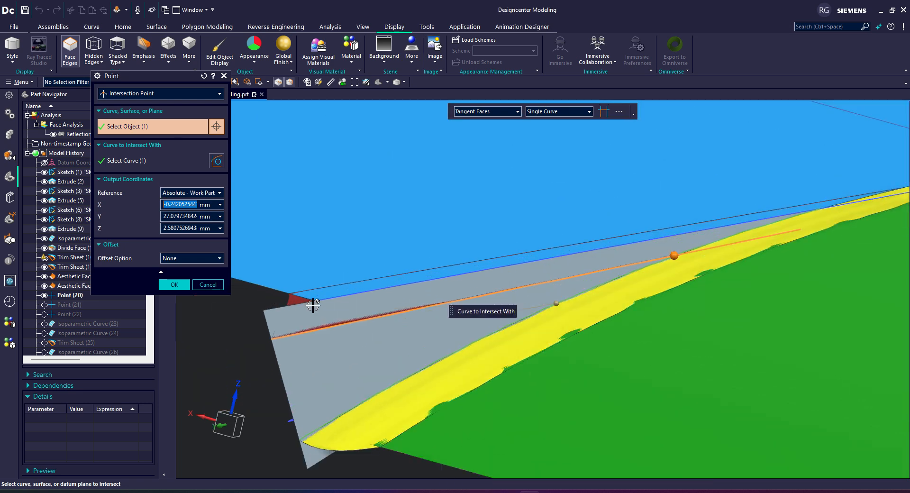
pyautogui.click(160, 165)
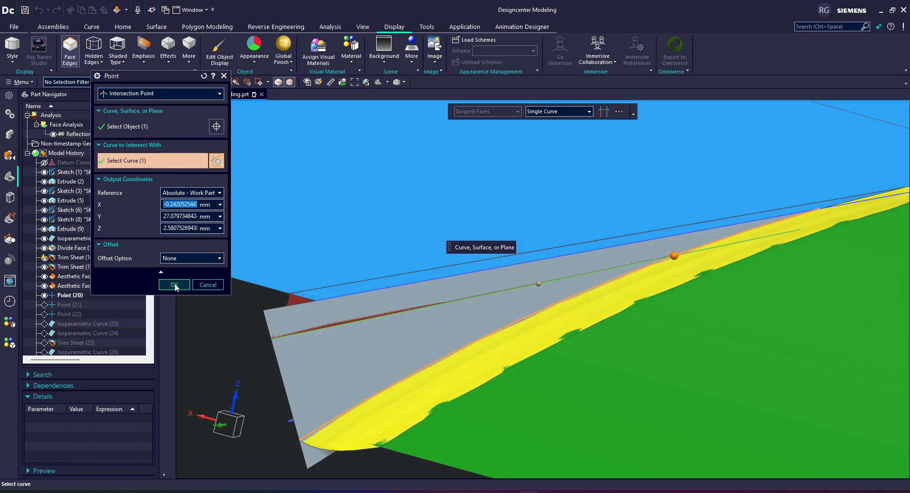
pyautogui.scroll(2, 670, 257)
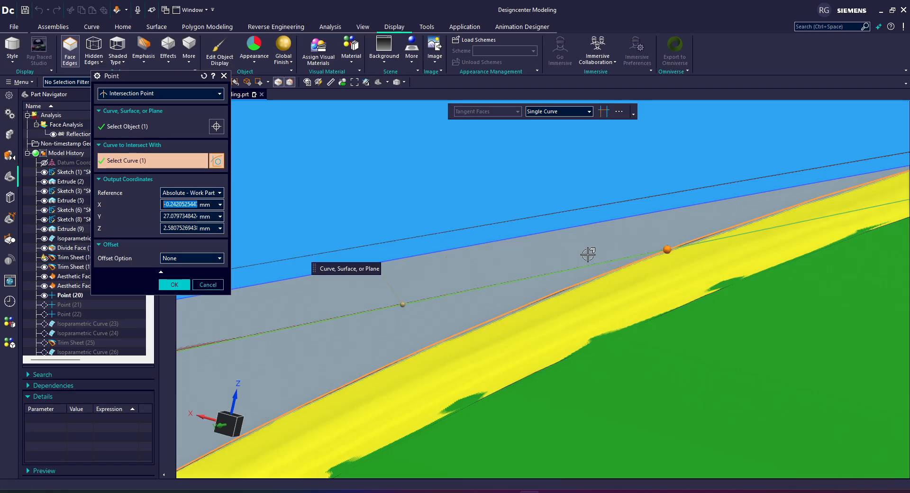
pyautogui.click(174, 284)
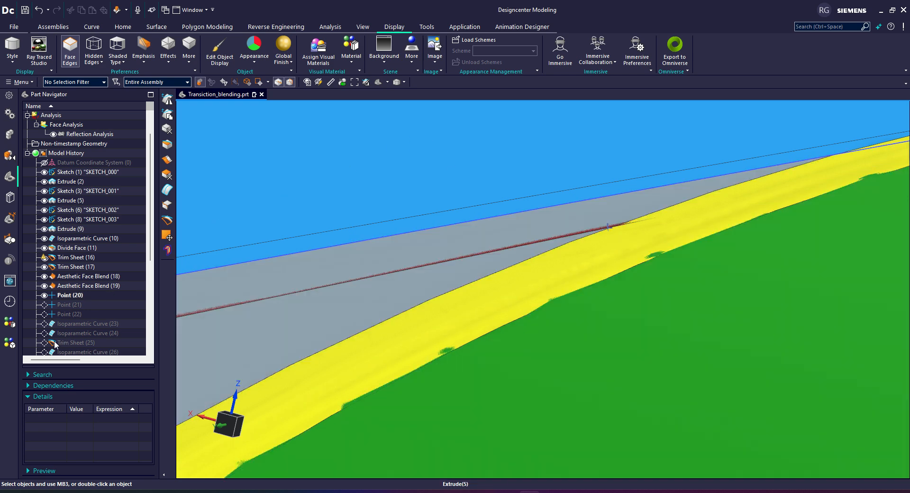
# - Make Point (22) the current feature so that Points (21) and (22) are both included in the model
pyautogui.click(62, 303)
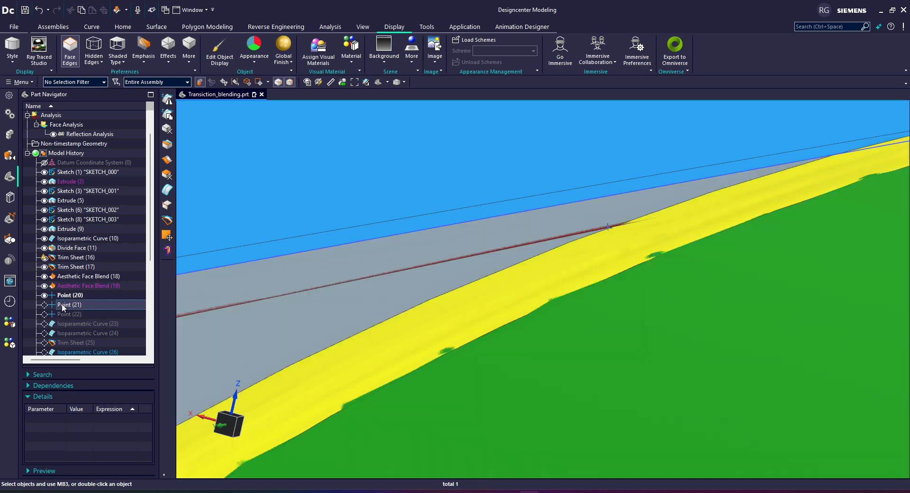
pyautogui.scroll(-3, 318, 308)
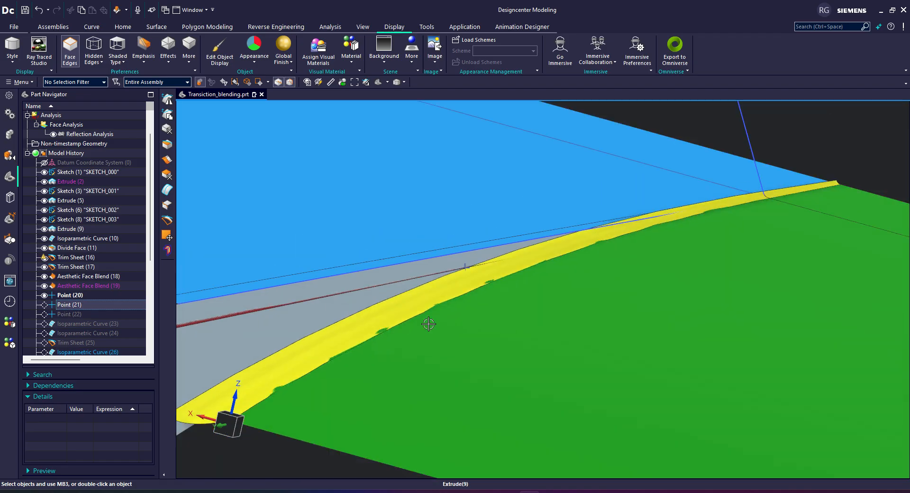
pyautogui.scroll(3, 473, 281)
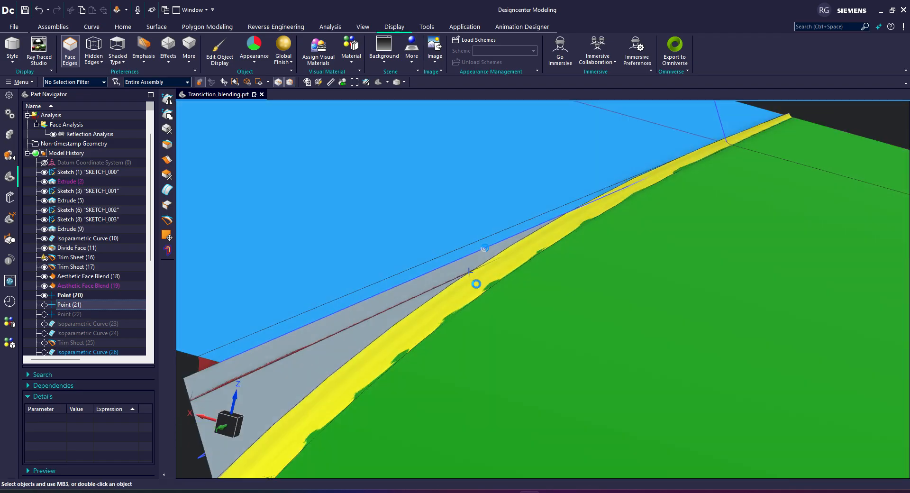
pyautogui.rightClick(72, 314)
pyautogui.click(102, 351)
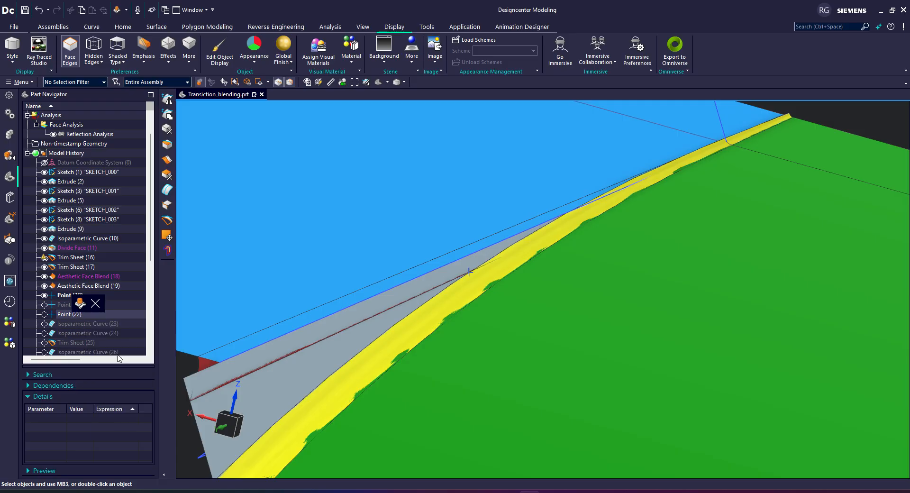
# - Examine the new points along the blend edges near the narrow end of the transition, where the dividing curve crosses
pyautogui.scroll(-1, 497, 336)
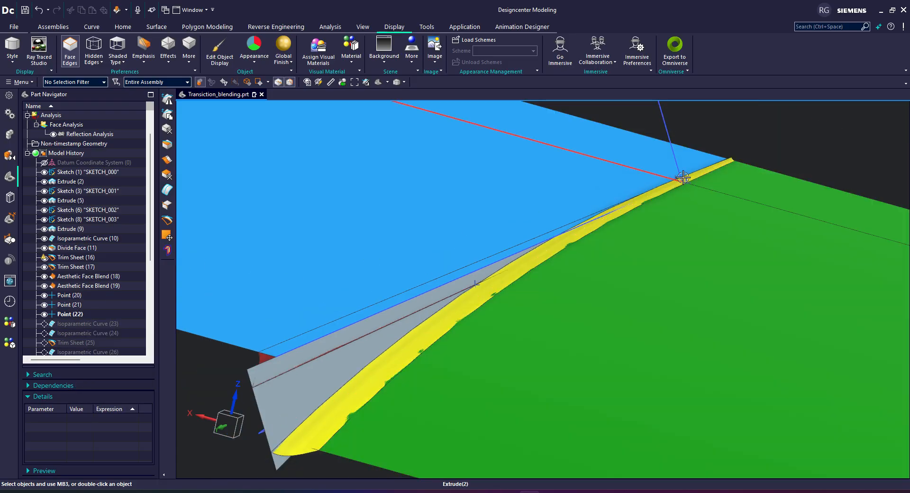
pyautogui.moveTo(683, 177)
pyautogui.mouseDown(button='middle')
pyautogui.moveTo(697, 177)
pyautogui.moveTo(695, 186)
pyautogui.mouseUp(button='middle')
pyautogui.scroll(-4, 567, 242)
pyautogui.scroll(4, 574, 140)
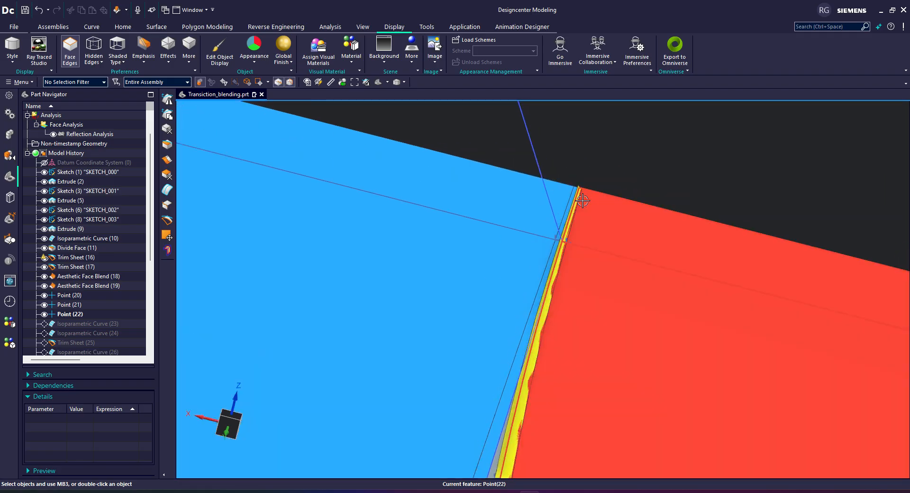
pyautogui.scroll(2, 516, 355)
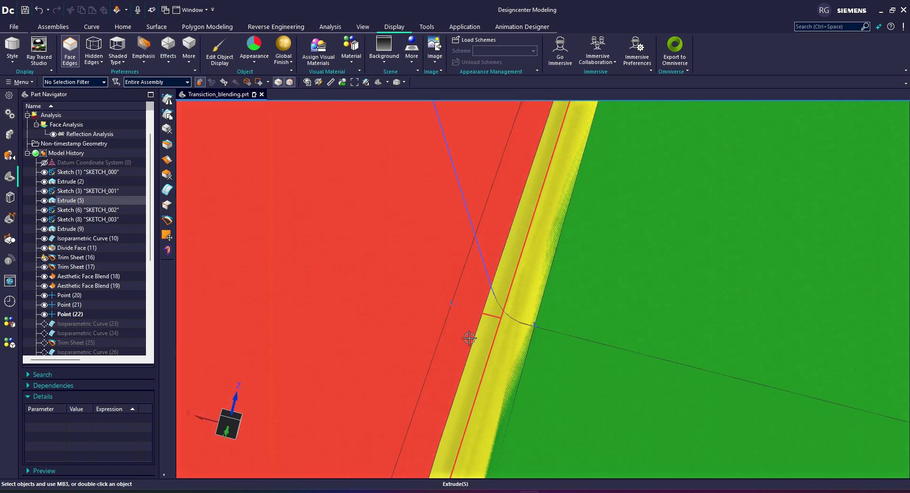
pyautogui.scroll(-10, 521, 227)
pyautogui.scroll(-5, 511, 285)
pyautogui.scroll(6, 462, 412)
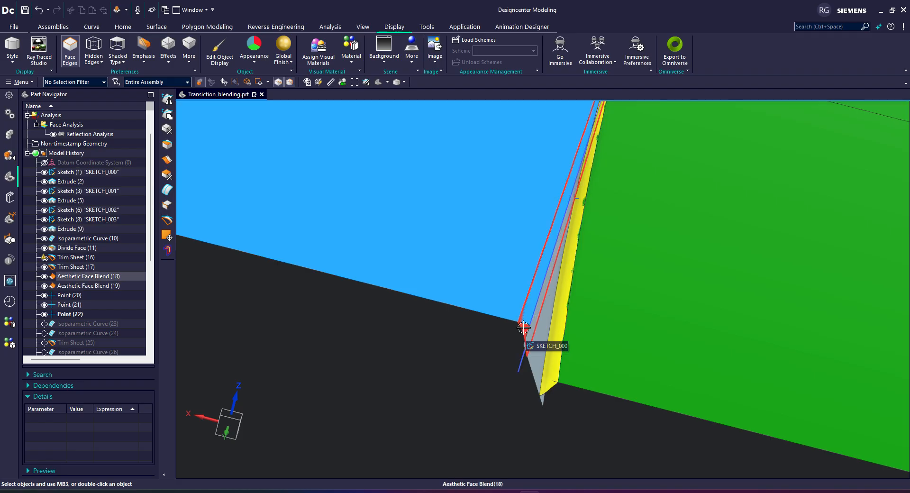
# - Select Aesthetic Face Blend (18) in the model and examine its highlighted edges against Isoparametric Curve (10) and the yellow blend
pyautogui.click(524, 346)
pyautogui.scroll(-5, 558, 251)
pyautogui.scroll(8, 557, 251)
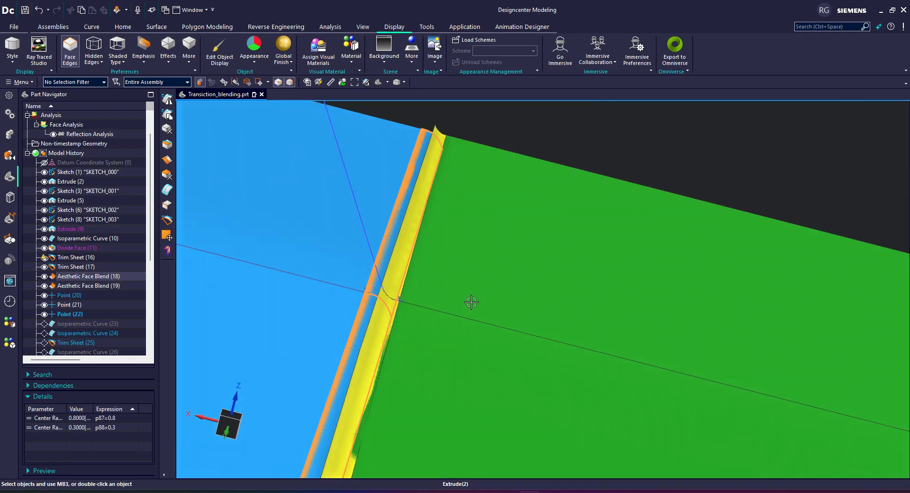
pyautogui.scroll(2, 317, 321)
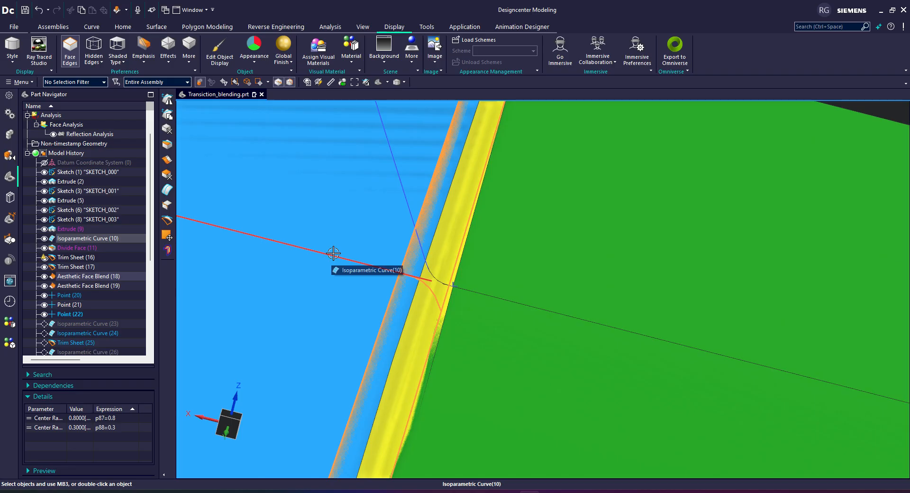
pyautogui.scroll(-4, 602, 265)
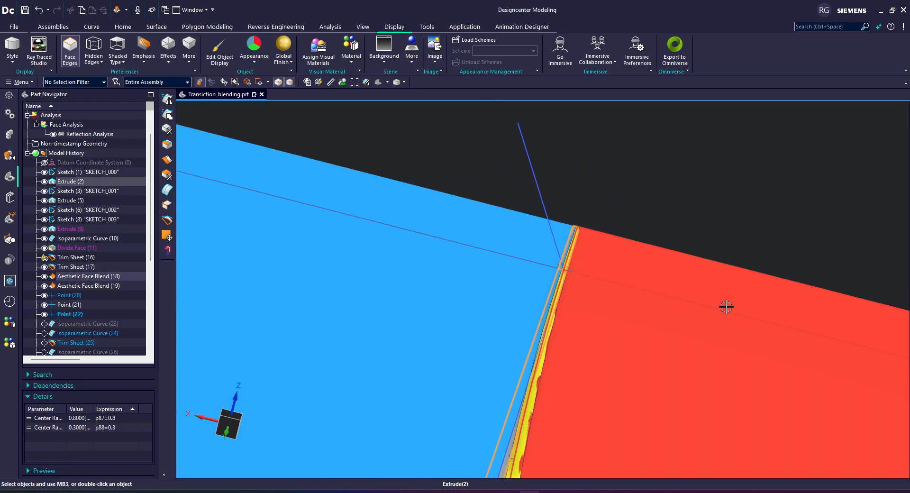
pyautogui.scroll(-5, 492, 254)
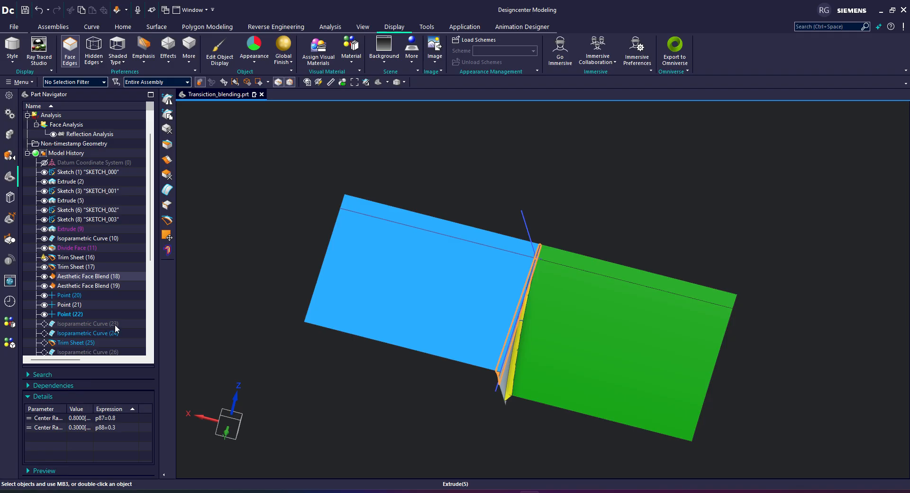
# - Make Isoparametric Curve (23) the current feature and examine the curve crossing the yellow blend, dismissing the browser notification
pyautogui.rightClick(116, 324)
pyautogui.click(152, 363)
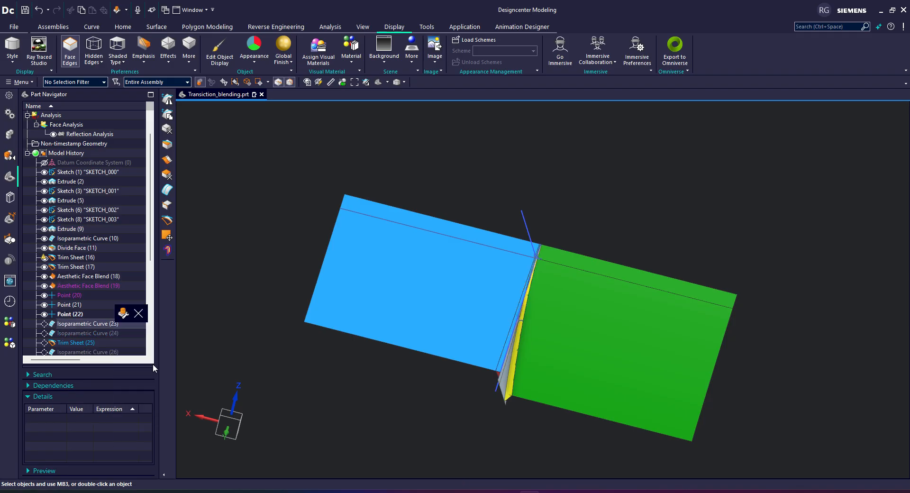
pyautogui.moveTo(474, 360); pyautogui.dragTo(514, 346, button='middle')
pyautogui.scroll(8, 516, 322)
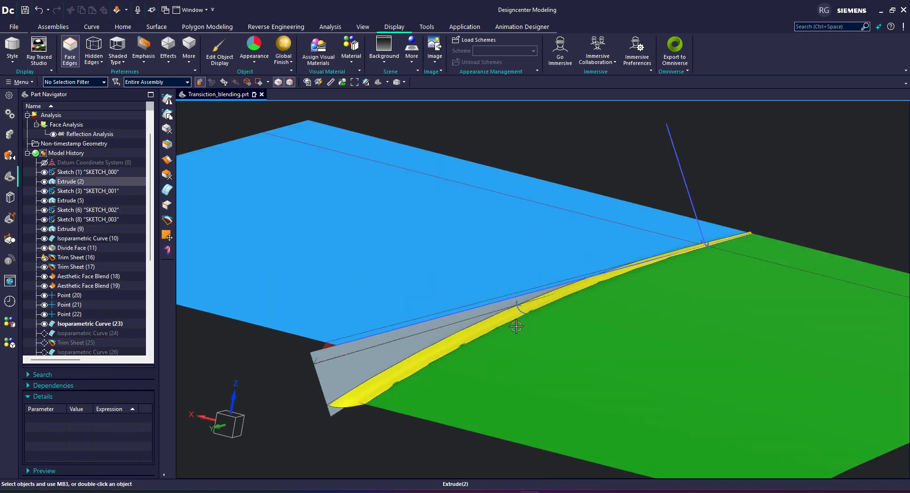
pyautogui.scroll(2, 510, 283)
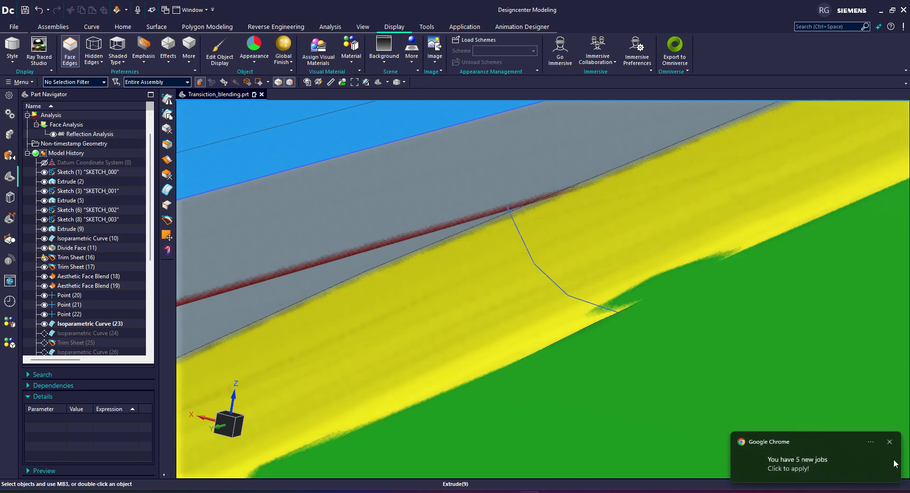
pyautogui.click(890, 442)
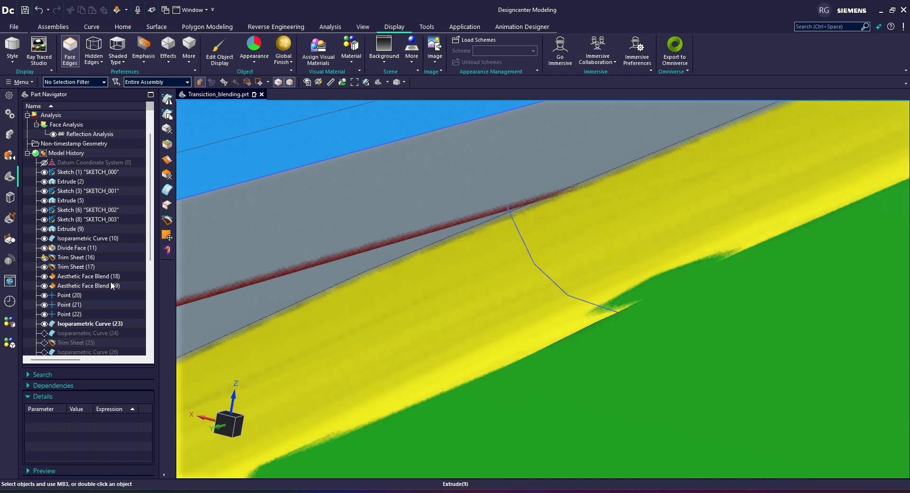
# - Make Isoparametric Curve (24) the current feature
pyautogui.click(65, 334)
pyautogui.rightClick(69, 333)
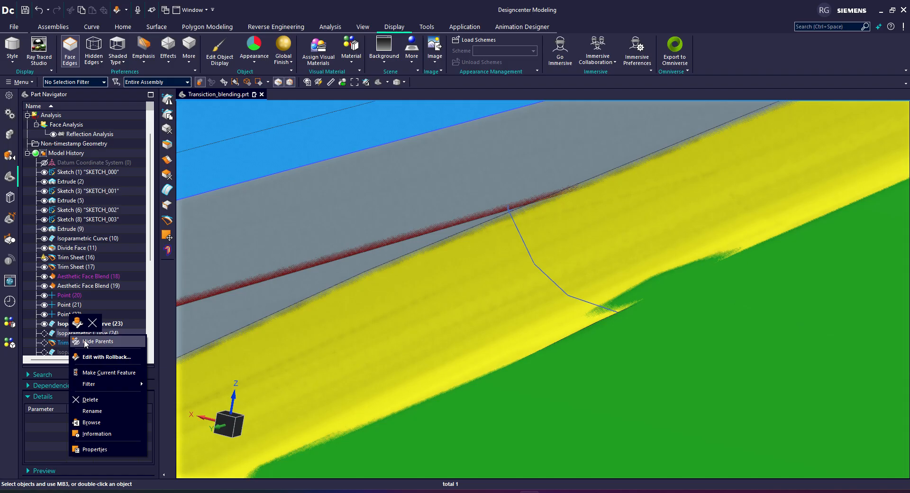
pyautogui.click(102, 373)
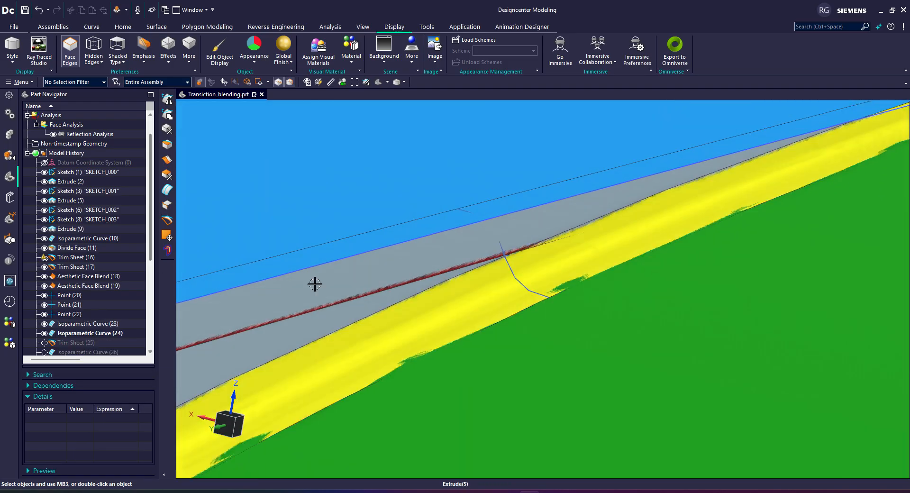
# - Make Trim Sheet (25) the current feature and examine the trimmed end of the yellow blend beside the green surface
pyautogui.scroll(-3, 104, 322)
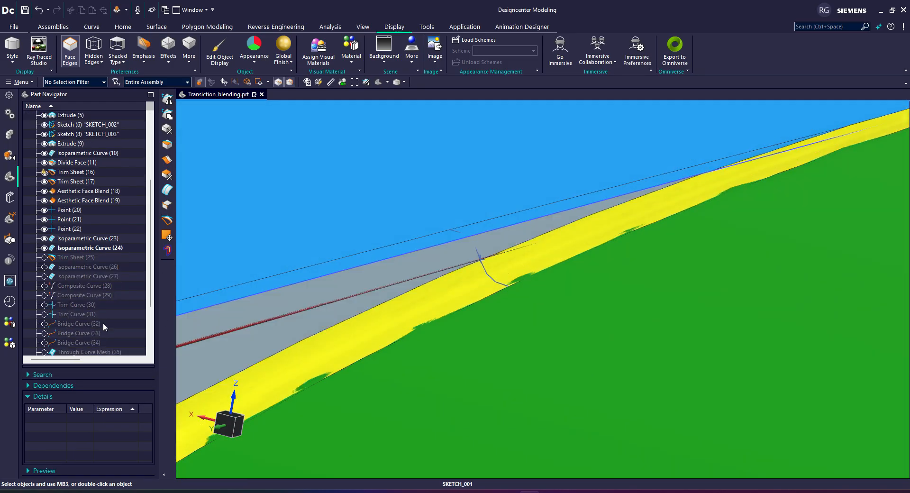
pyautogui.rightClick(89, 257)
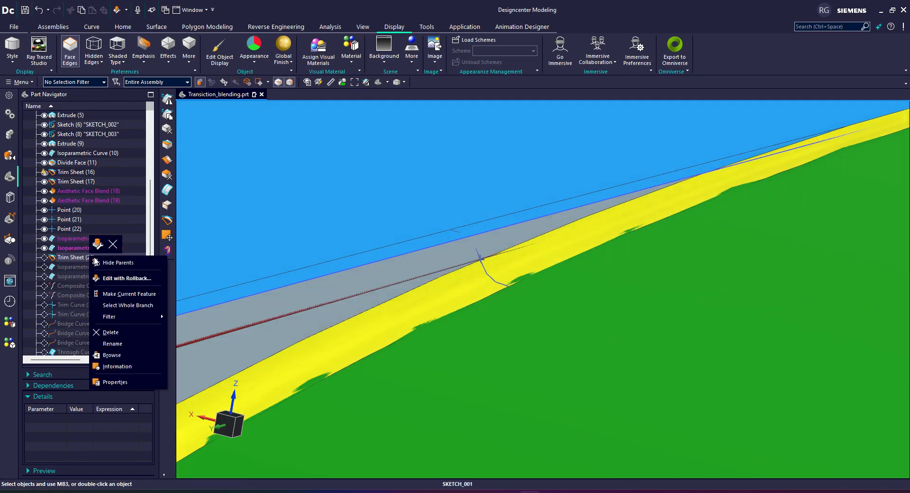
pyautogui.click(123, 294)
pyautogui.moveTo(467, 256); pyautogui.dragTo(481, 258, button='middle')
pyautogui.scroll(-3, 481, 256)
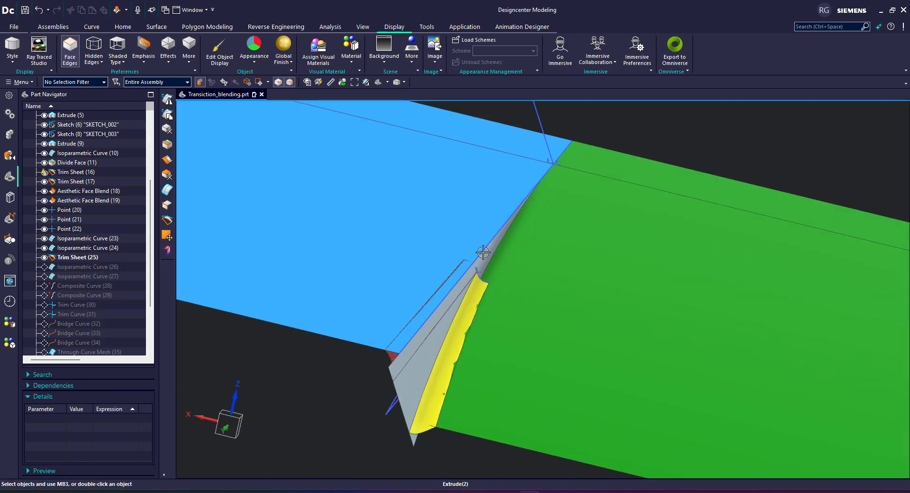
pyautogui.moveTo(449, 319); pyautogui.dragTo(532, 298, button='middle')
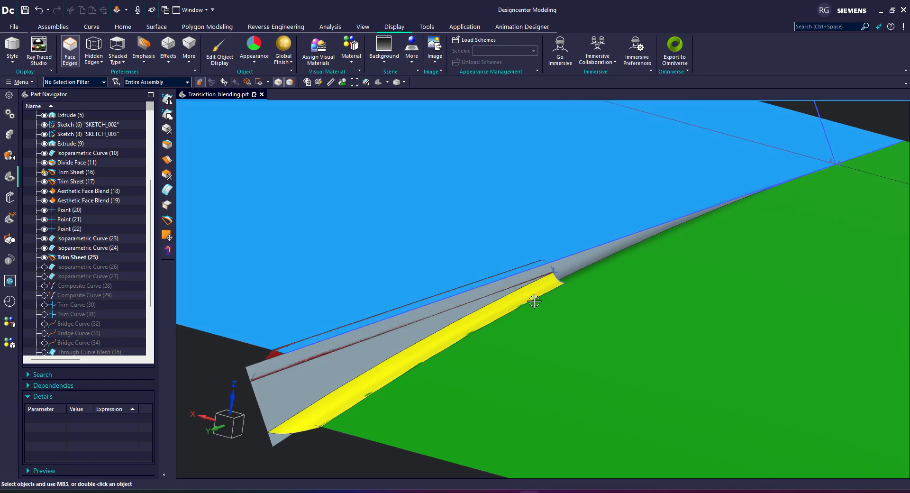
pyautogui.click(552, 281)
pyautogui.scroll(-3, 540, 289)
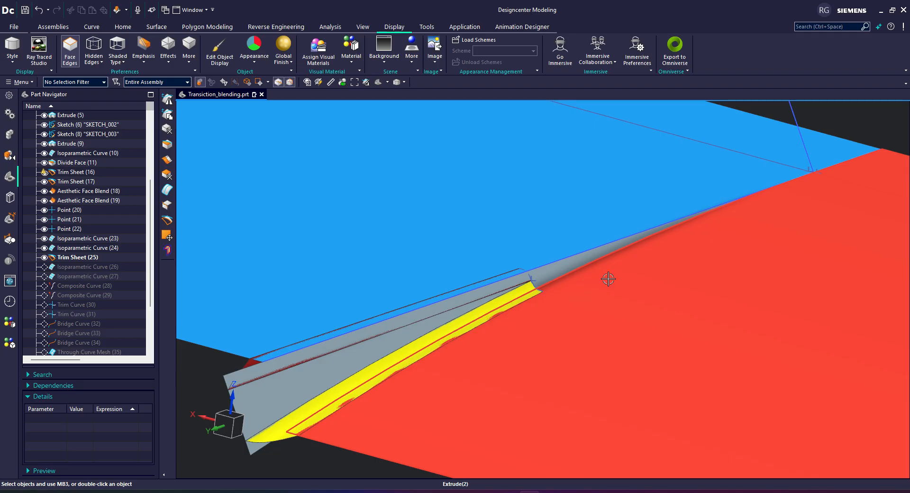
pyautogui.moveTo(452, 258); pyautogui.dragTo(464, 255, button='middle')
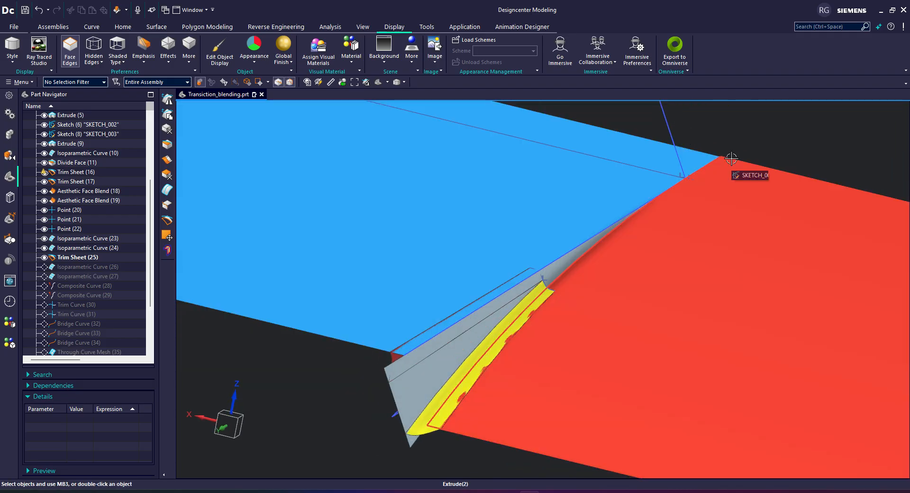
# - Examine the far corner where the blue and green surfaces meet, and the gap running from it to the trimmed yellow blend
pyautogui.moveTo(686, 195); pyautogui.dragTo(554, 244, button='middle')
pyautogui.scroll(4, 750, 327)
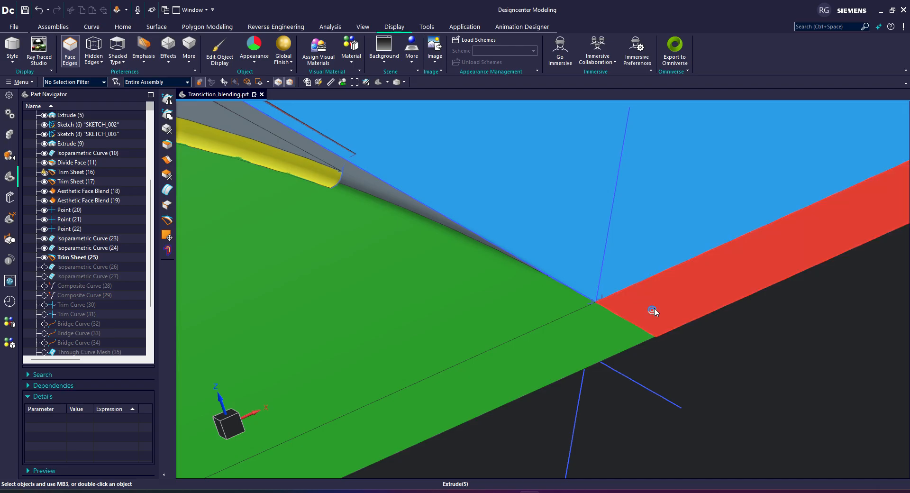
pyautogui.moveTo(652, 311); pyautogui.dragTo(655, 301, button='middle')
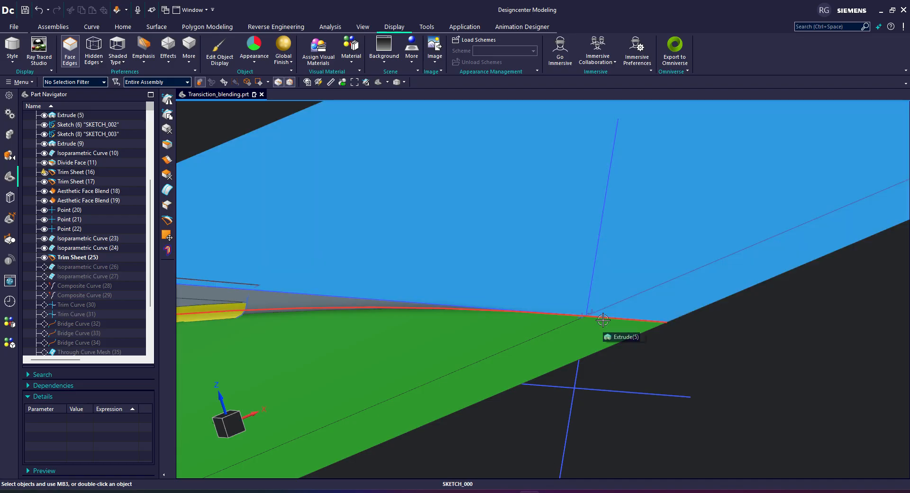
pyautogui.moveTo(606, 315); pyautogui.dragTo(567, 327, button='middle')
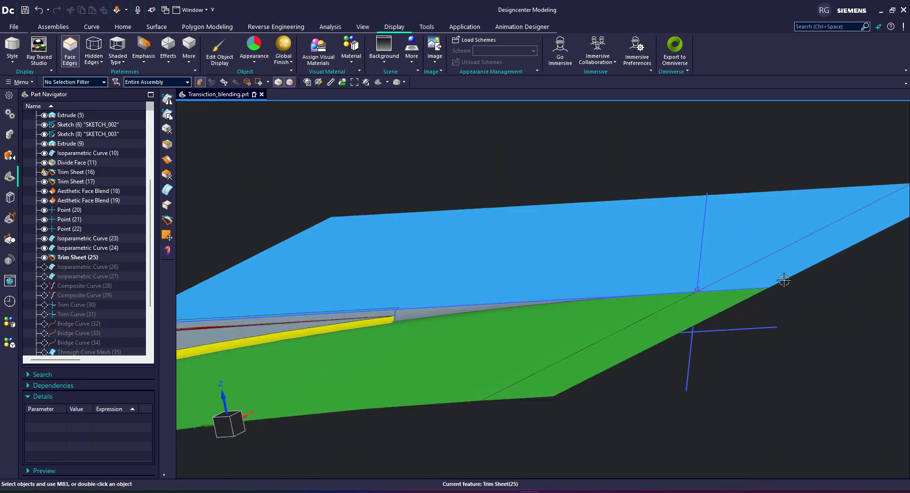
pyautogui.scroll(2, 781, 280)
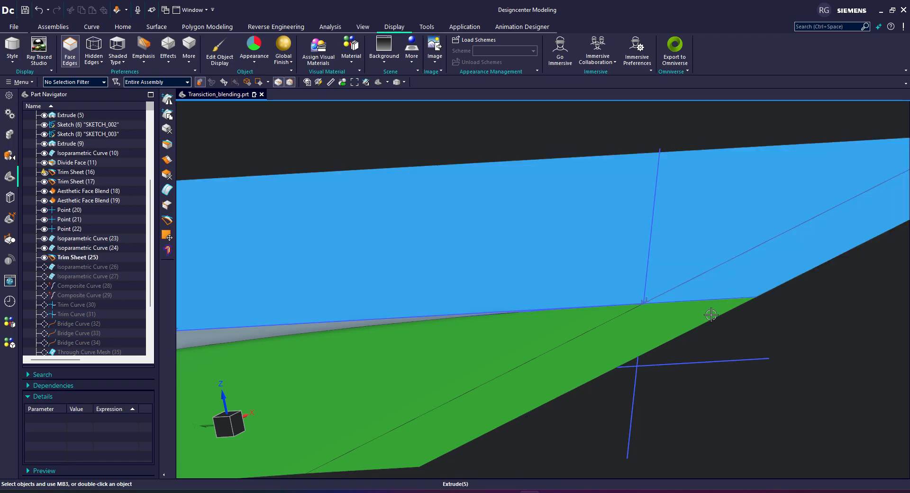
pyautogui.scroll(-2, 643, 320)
pyautogui.scroll(2, 644, 317)
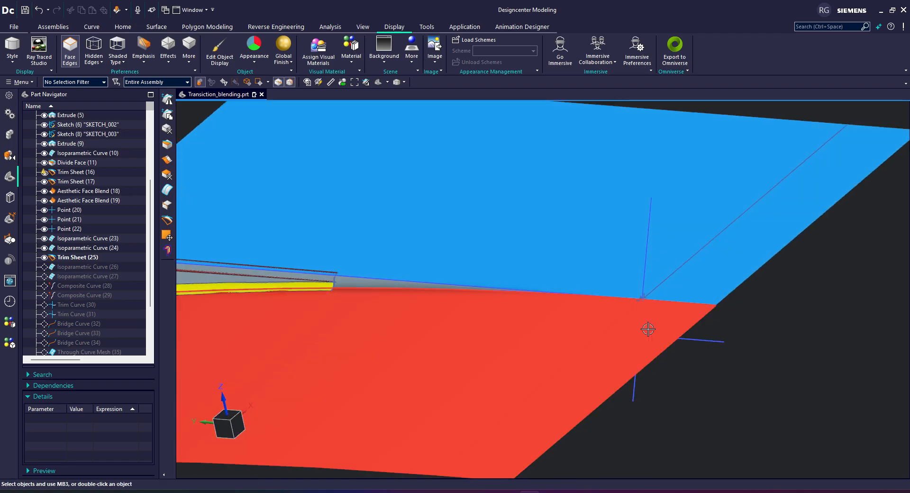
pyautogui.scroll(2, 732, 317)
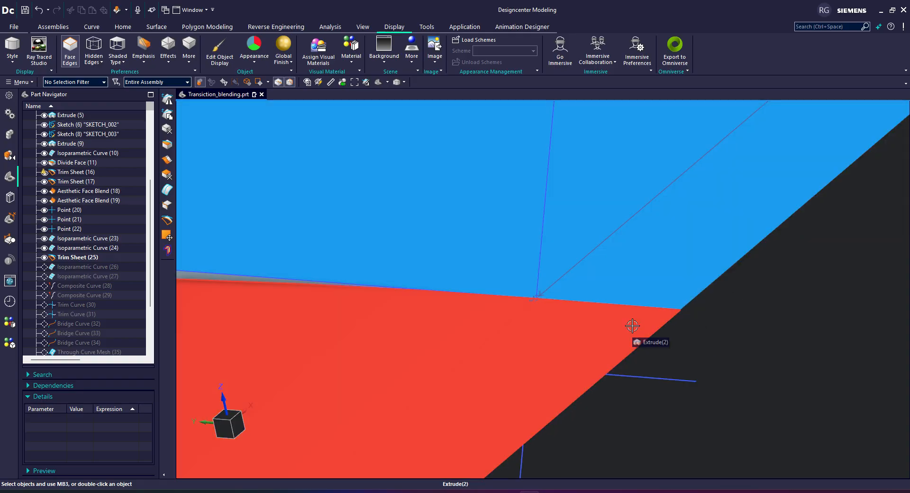
pyautogui.scroll(-3, 632, 326)
pyautogui.moveTo(662, 305); pyautogui.dragTo(735, 282, button='middle')
pyautogui.scroll(-3, 591, 294)
pyautogui.moveTo(591, 294); pyautogui.dragTo(598, 299, button='middle')
pyautogui.scroll(6, 654, 267)
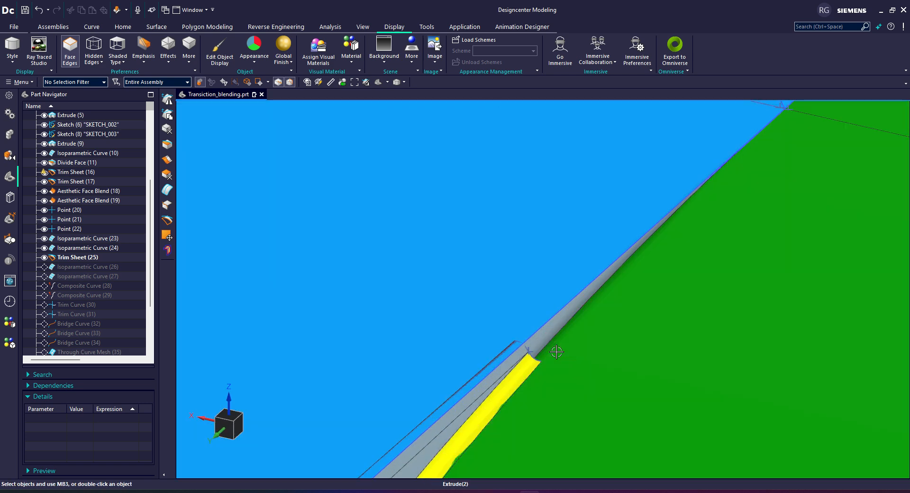
pyautogui.scroll(1, 557, 352)
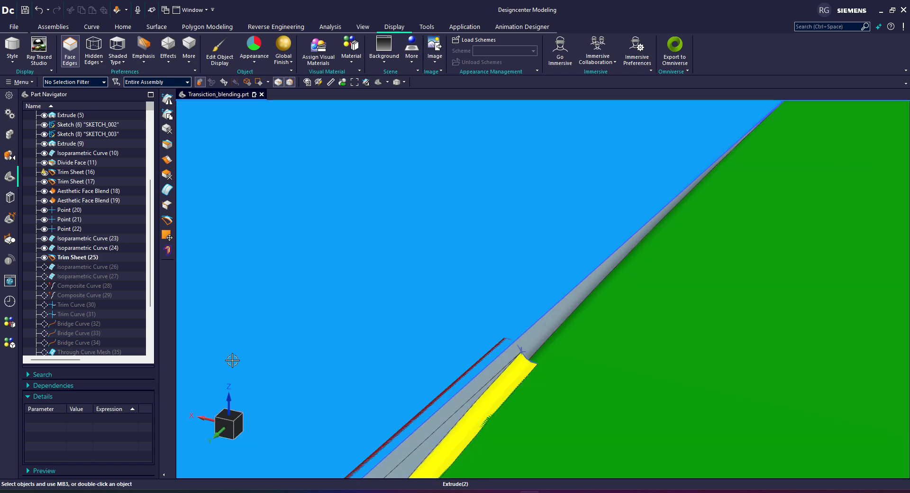
# - Make Isoparametric Curve (26) and Isoparametric Curve (27) current in turn and examine both curves beside the shared edge at the far corner
pyautogui.rightClick(107, 268)
pyautogui.click(152, 312)
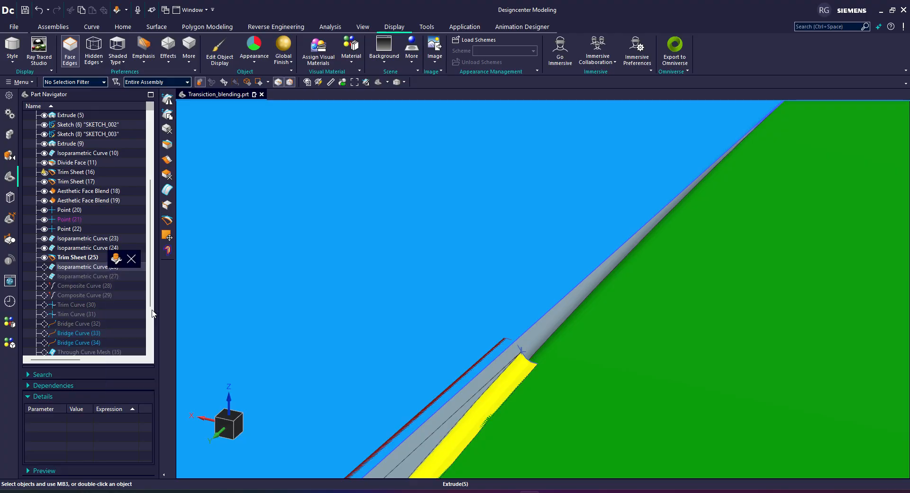
pyautogui.rightClick(87, 275)
pyautogui.click(121, 315)
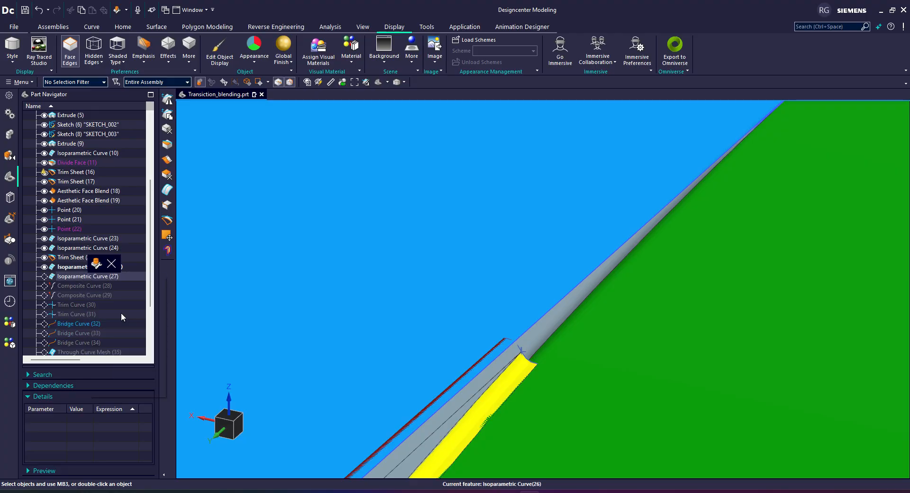
pyautogui.scroll(-5, 417, 352)
pyautogui.scroll(3, 546, 263)
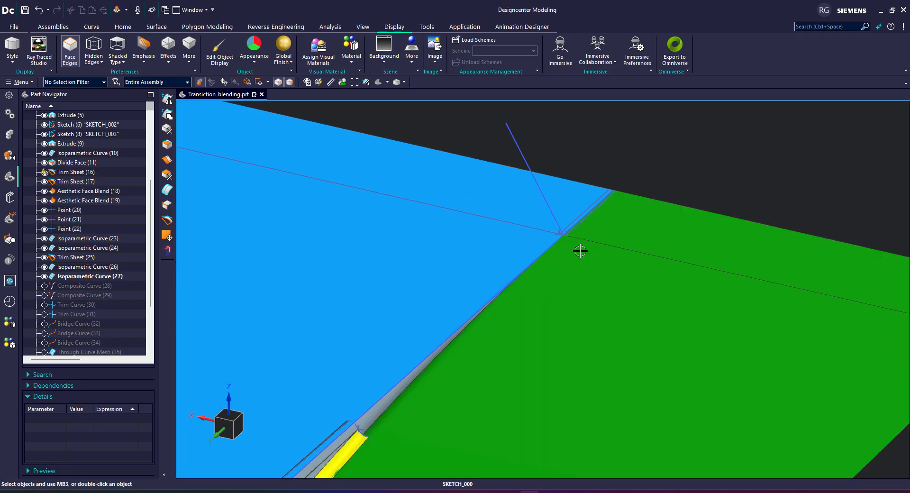
pyautogui.scroll(2, 566, 249)
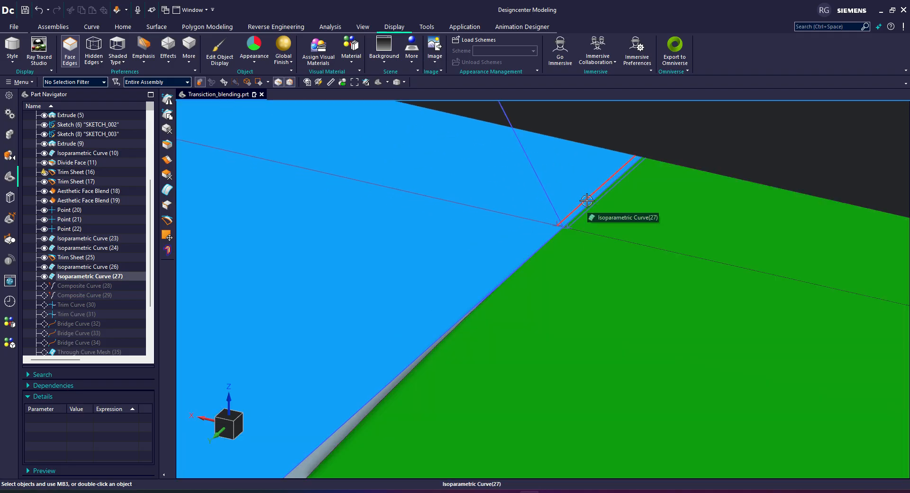
pyautogui.moveTo(594, 213); pyautogui.dragTo(516, 231, button='middle')
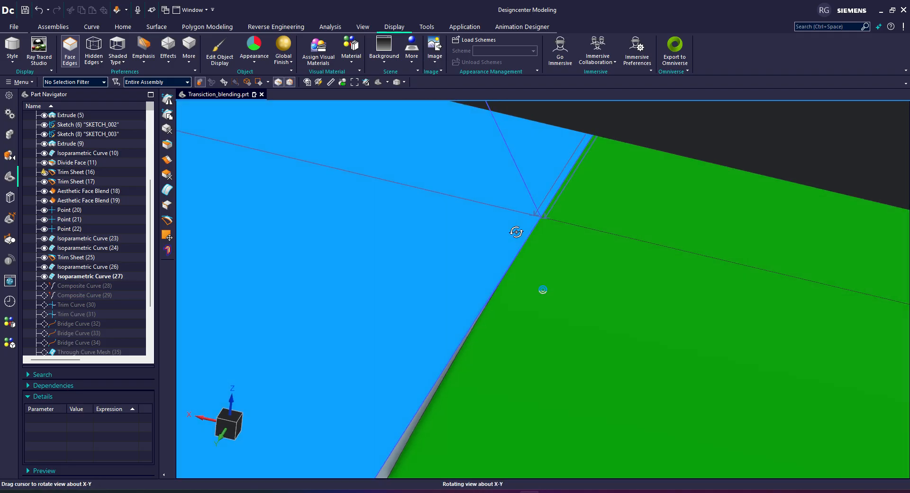
pyautogui.scroll(9, 543, 211)
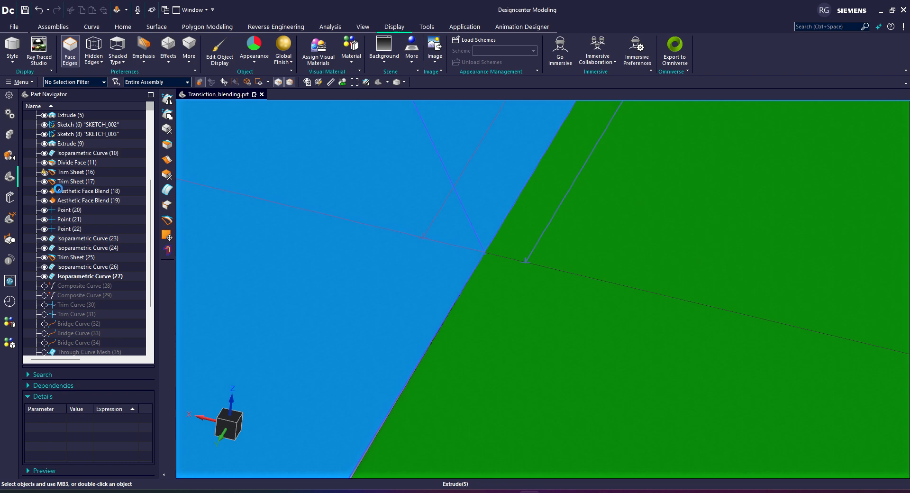
# - Select Aesthetic Face Blend (18) to inspect its center radius parameters and compare its location with the curves at the far corner
pyautogui.click(58, 190)
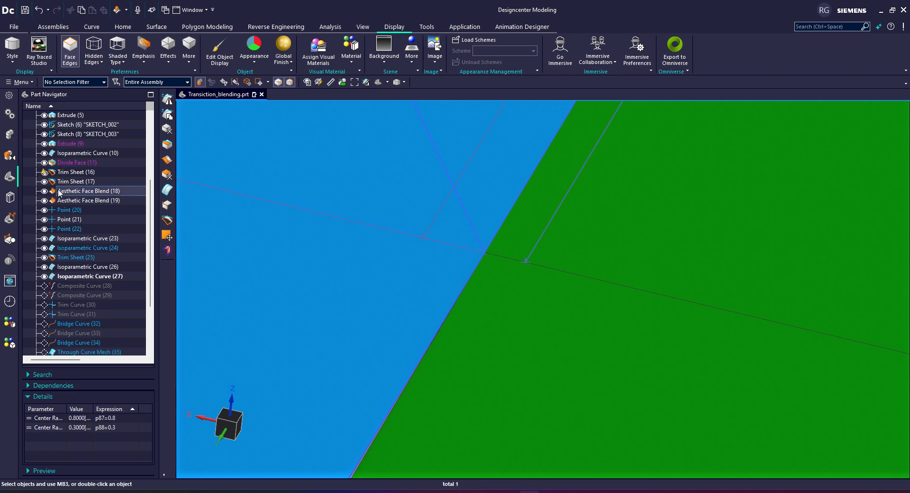
pyautogui.scroll(-4, 475, 246)
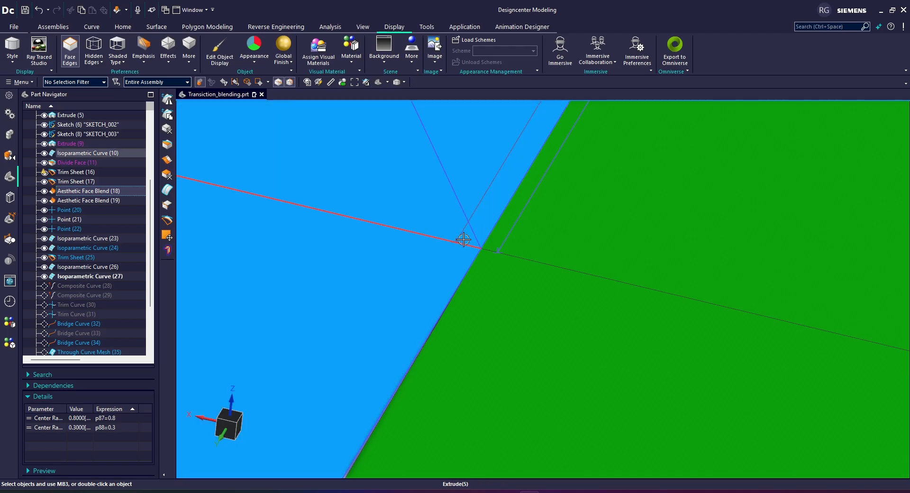
pyautogui.scroll(-4, 479, 248)
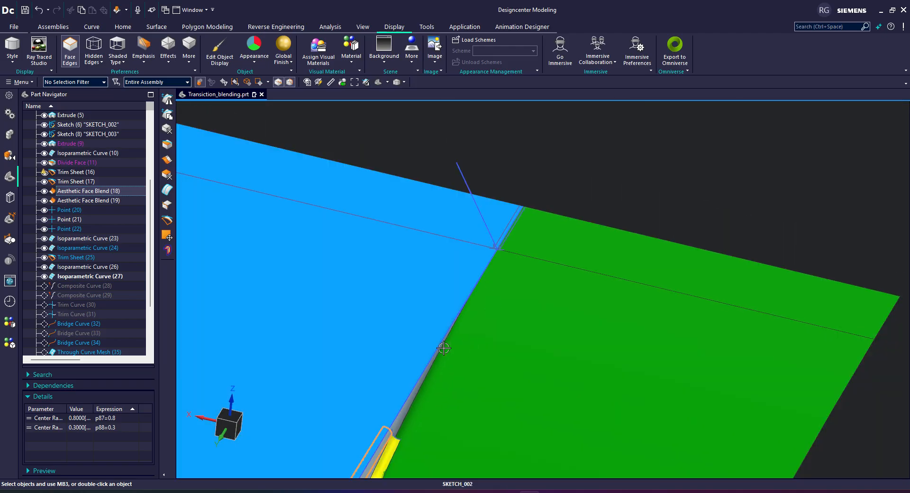
pyautogui.scroll(-5, 444, 349)
pyautogui.moveTo(456, 354); pyautogui.dragTo(465, 351, button='middle')
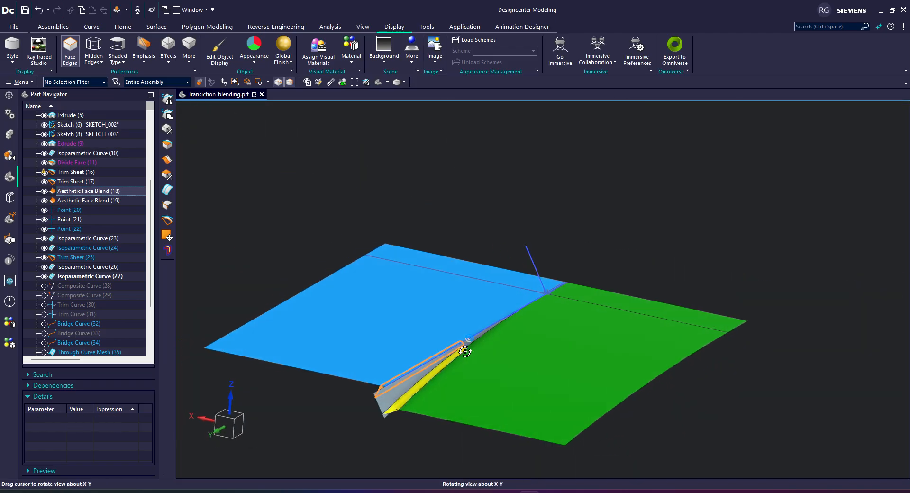
pyautogui.scroll(2, 462, 332)
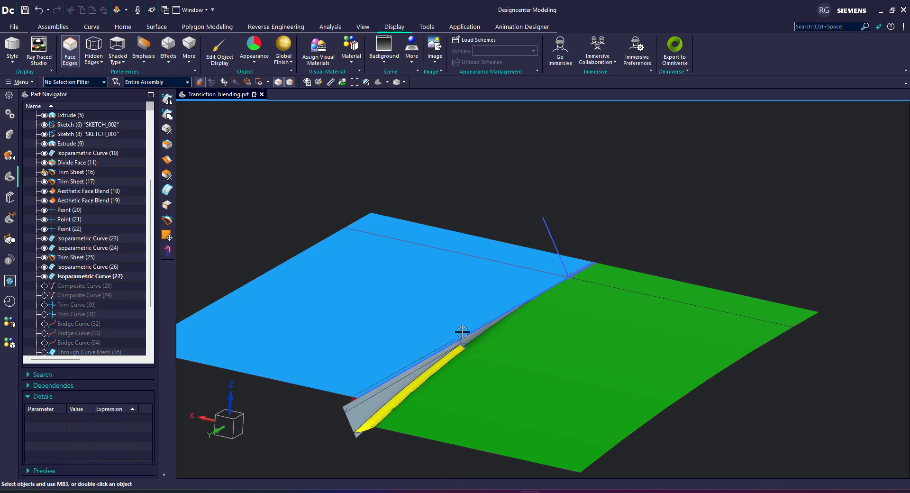
pyautogui.scroll(3, 462, 332)
pyautogui.scroll(-4, 583, 170)
pyautogui.scroll(3, 635, 230)
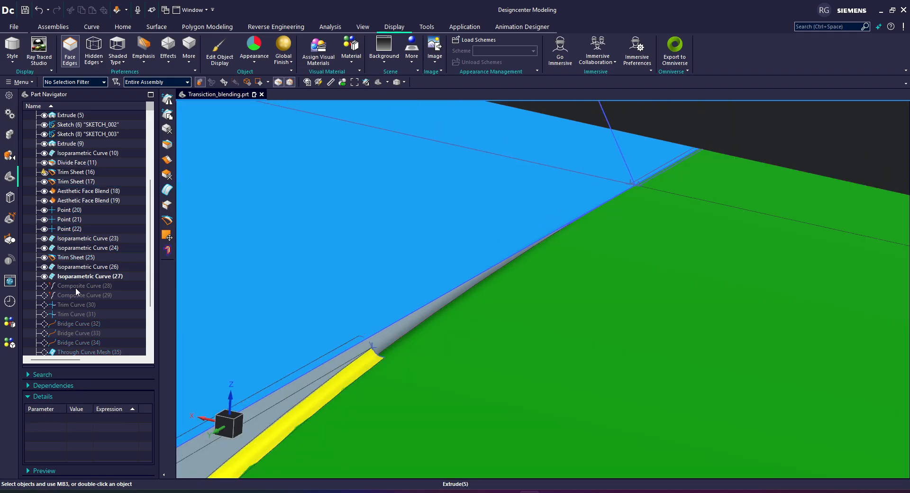
# - Make Composite Curve (29) the current feature, bringing in both composite curves
pyautogui.click(76, 287)
pyautogui.rightClick(77, 289)
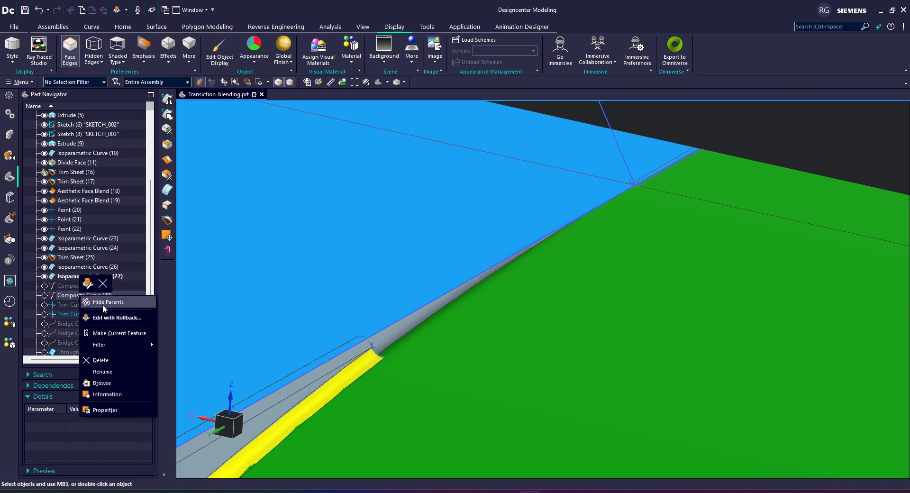
pyautogui.click(115, 334)
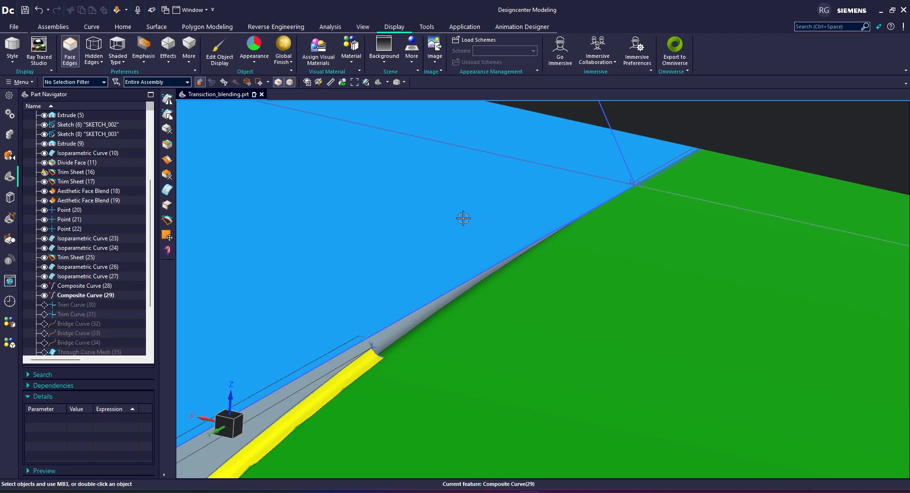
# - Make Trim Curve (31) the current feature and examine where the curves end at the corner between the blue and green surfaces
pyautogui.rightClick(72, 316)
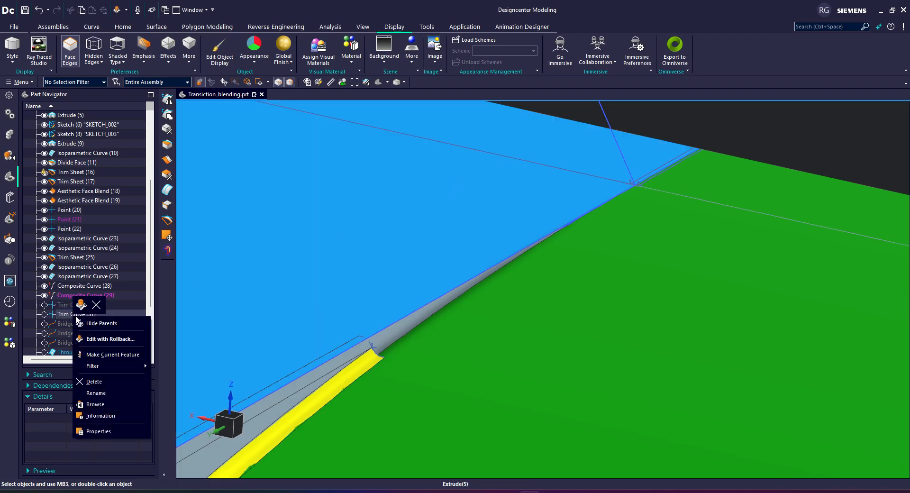
pyautogui.click(102, 355)
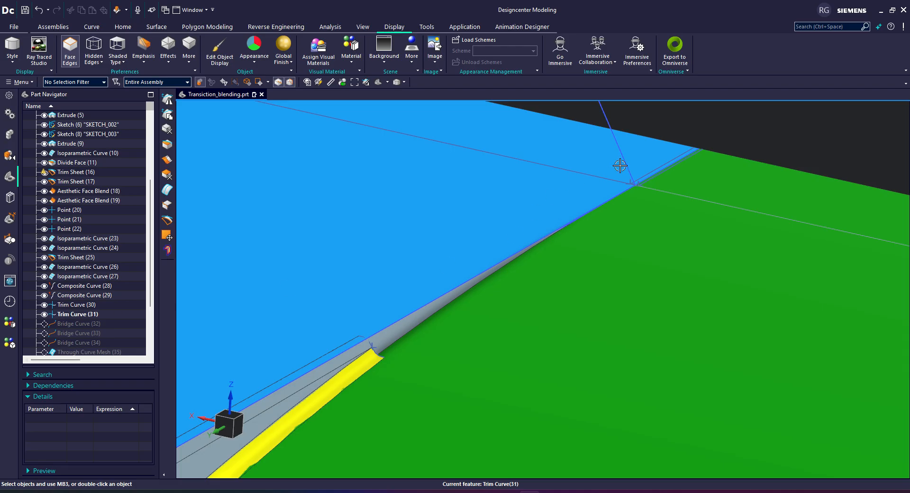
pyautogui.scroll(4, 679, 170)
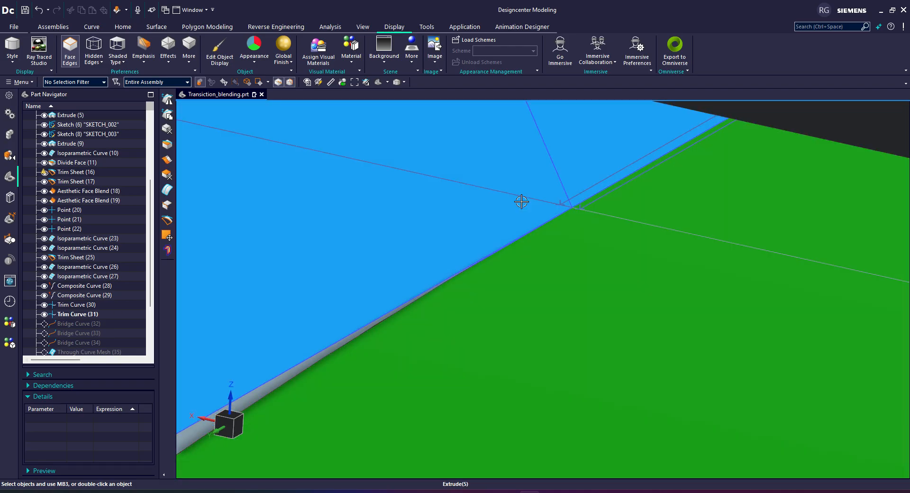
pyautogui.moveTo(522, 201); pyautogui.dragTo(542, 206, button='middle')
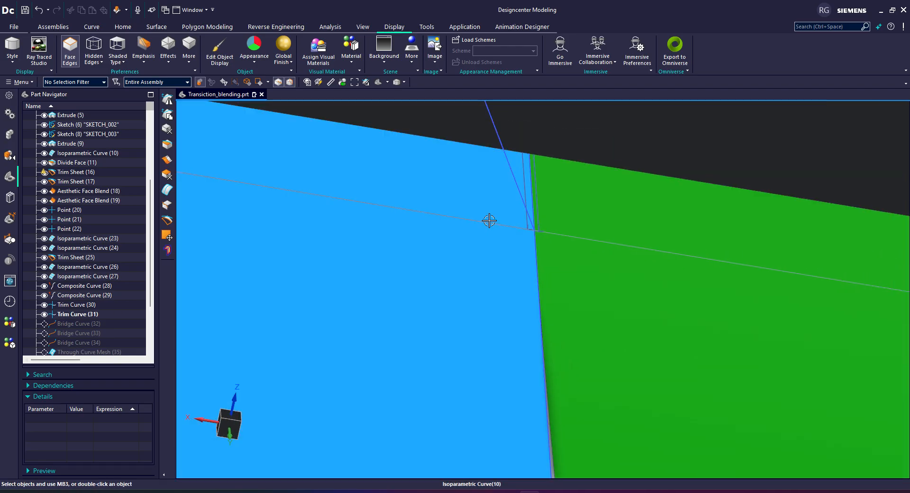
pyautogui.moveTo(489, 220); pyautogui.dragTo(514, 247, button='middle')
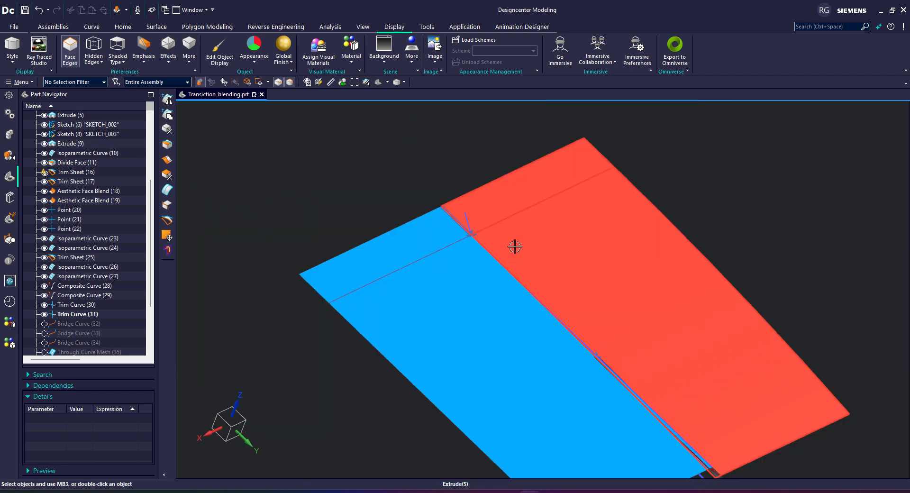
pyautogui.scroll(5, 515, 247)
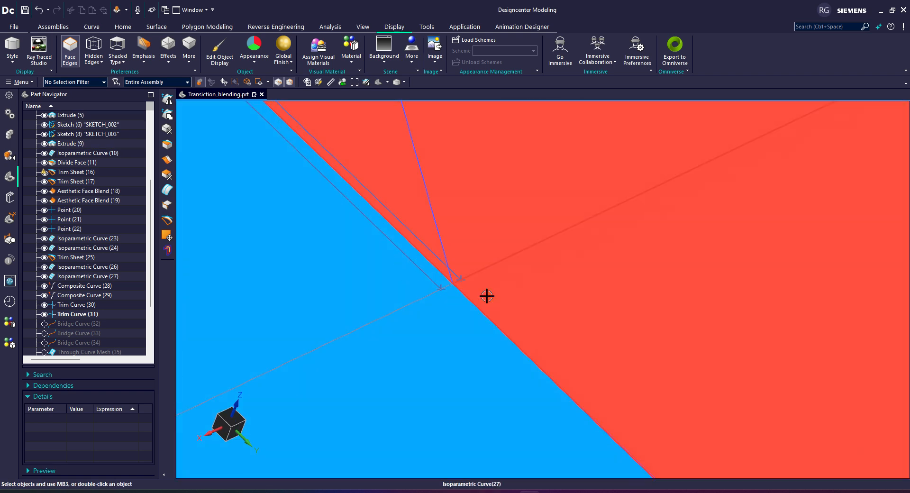
pyautogui.scroll(3, 449, 296)
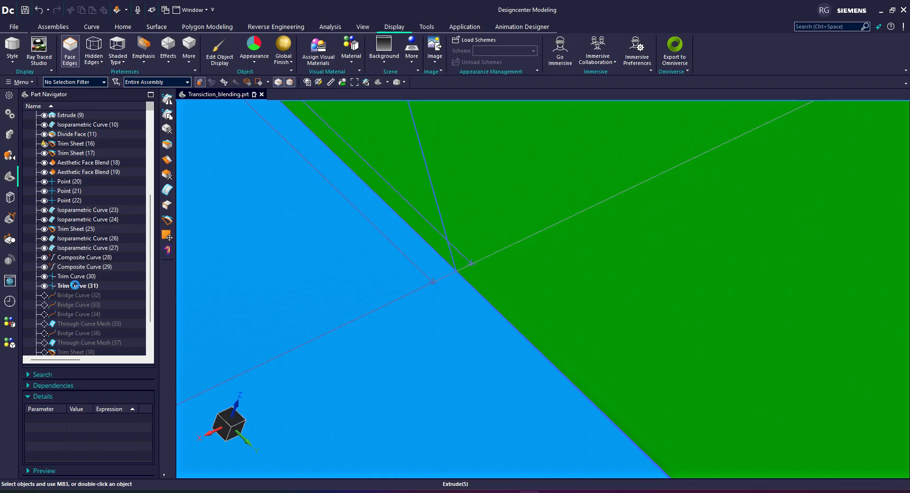
# - Select Trim Curve (30) and examine where the trimmed curve ends at the corner between the blue and green surfaces
pyautogui.click(74, 277)
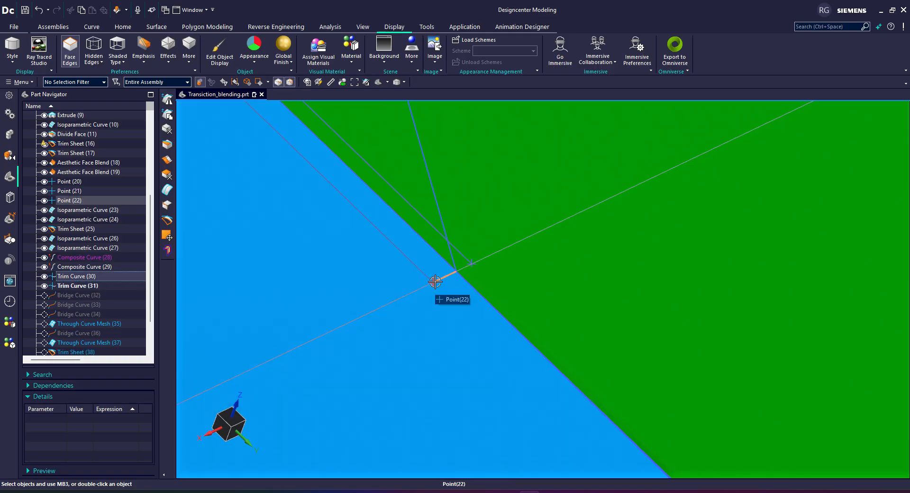
pyautogui.moveTo(453, 277); pyautogui.dragTo(545, 284, button='middle')
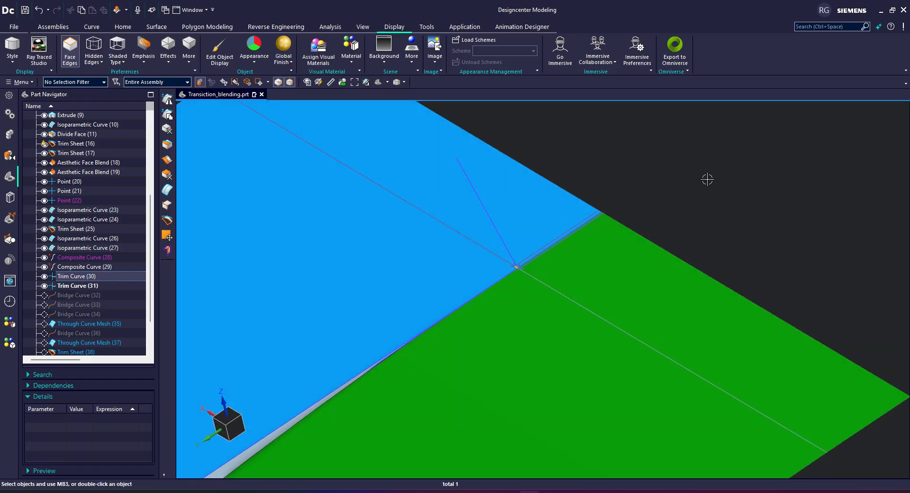
pyautogui.scroll(2, 677, 220)
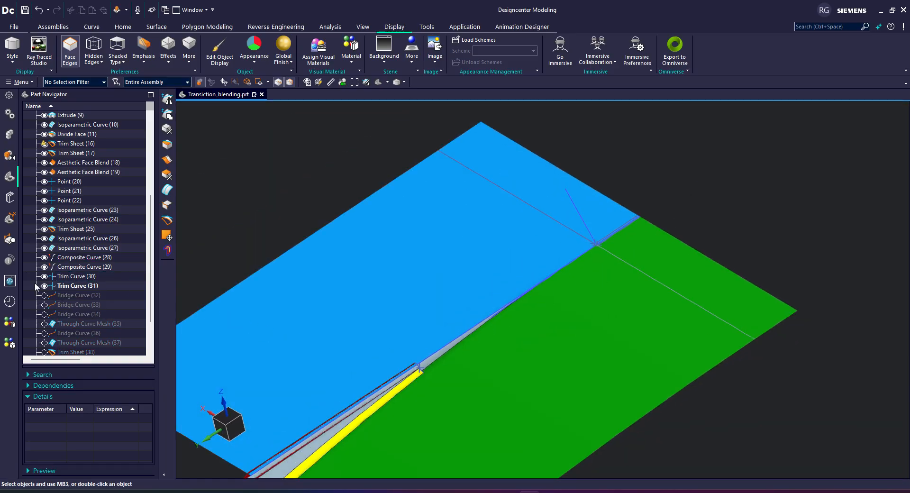
# - Make Bridge Curve (32) the current feature and open its definition to examine how it connects the start and end sections
pyautogui.rightClick(66, 298)
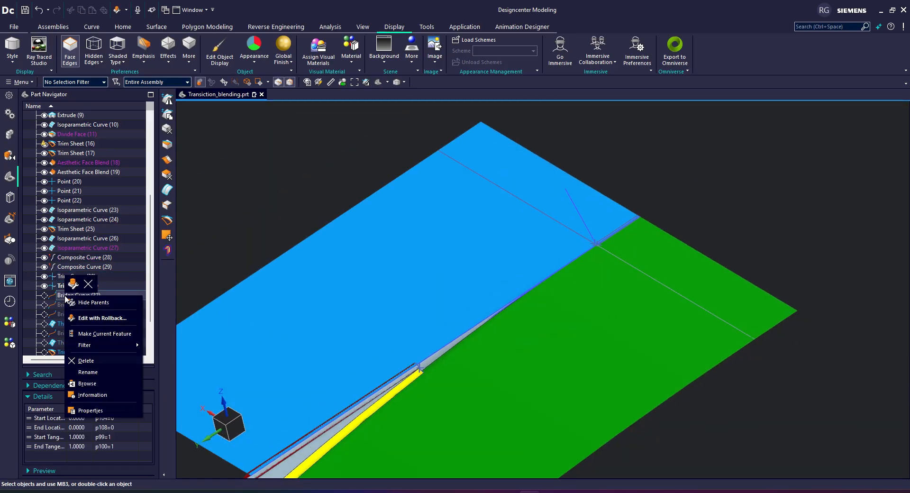
pyautogui.click(109, 333)
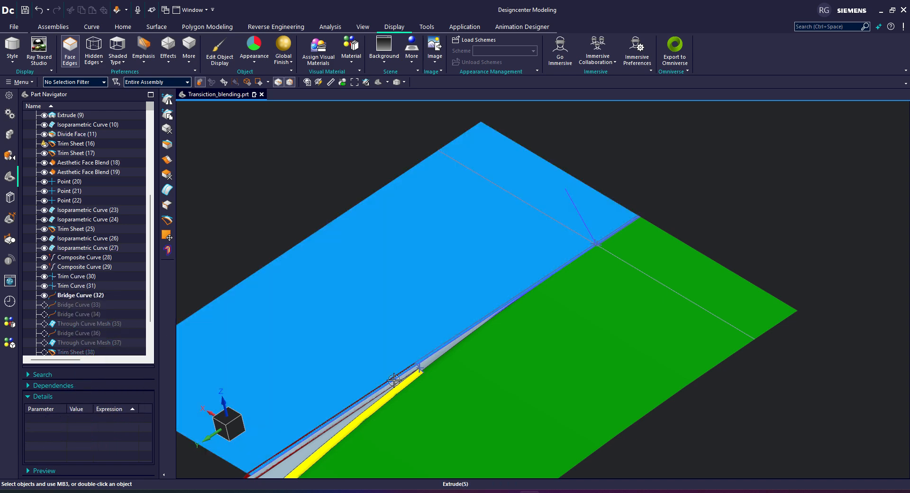
pyautogui.scroll(-3, 438, 364)
pyautogui.doubleClick(457, 319)
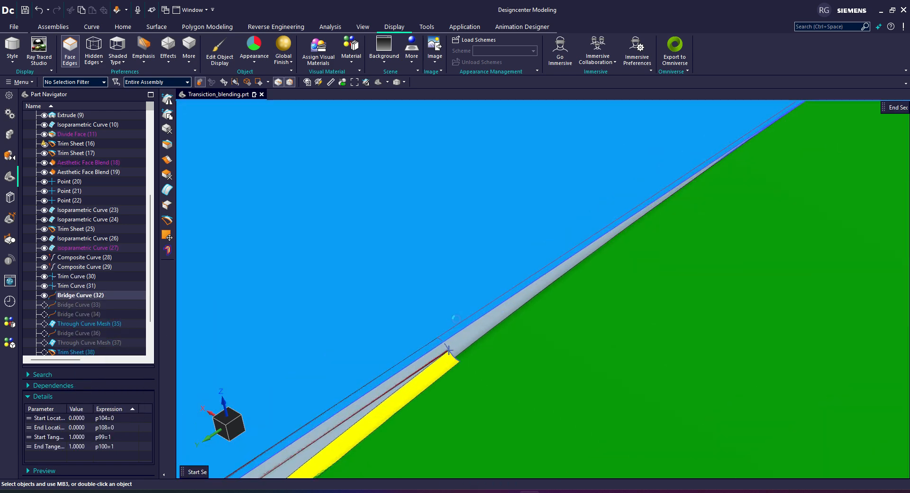
pyautogui.scroll(3, 341, 382)
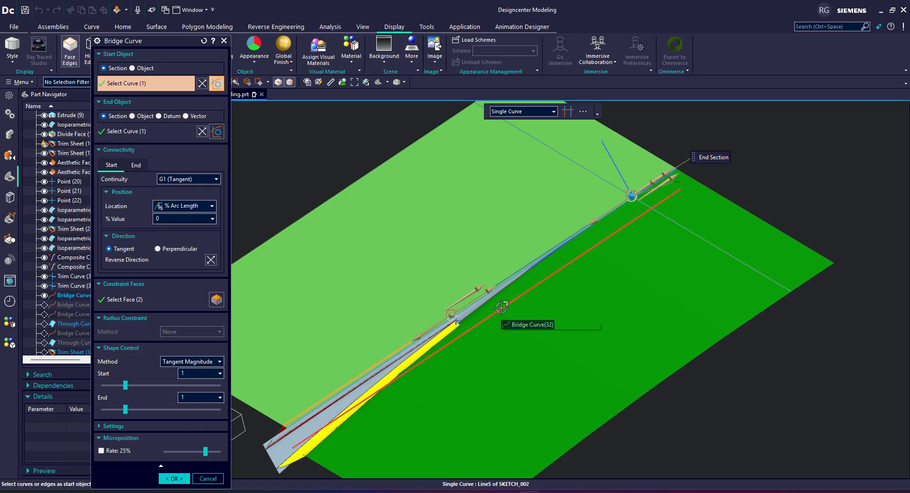
pyautogui.scroll(-4, 457, 317)
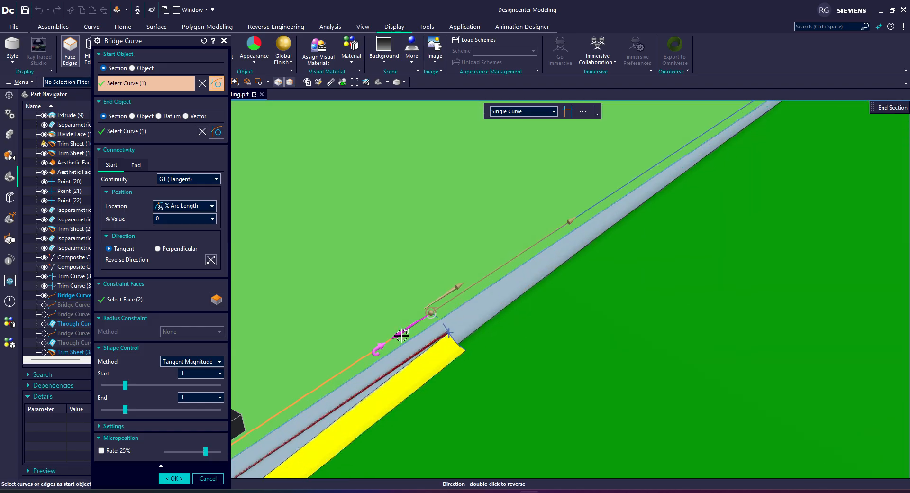
pyautogui.scroll(3, 393, 335)
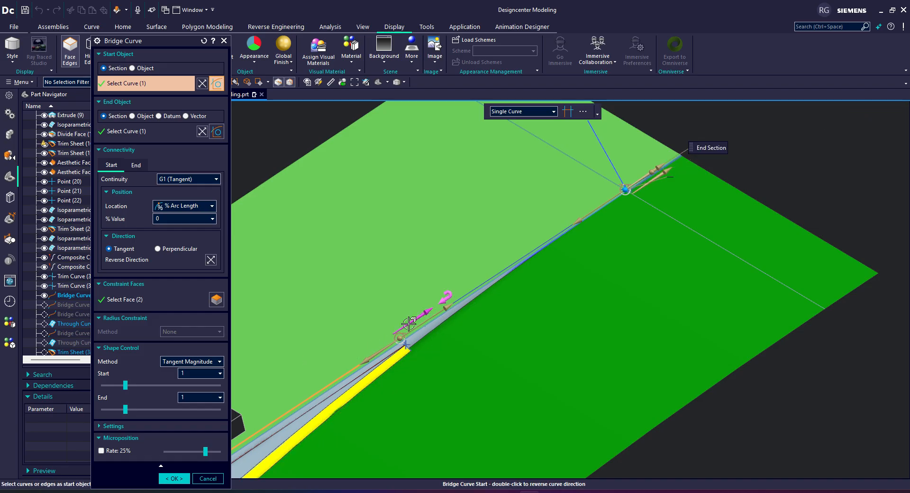
pyautogui.moveTo(405, 329); pyautogui.dragTo(430, 324, button='middle')
pyautogui.scroll(-3, 470, 291)
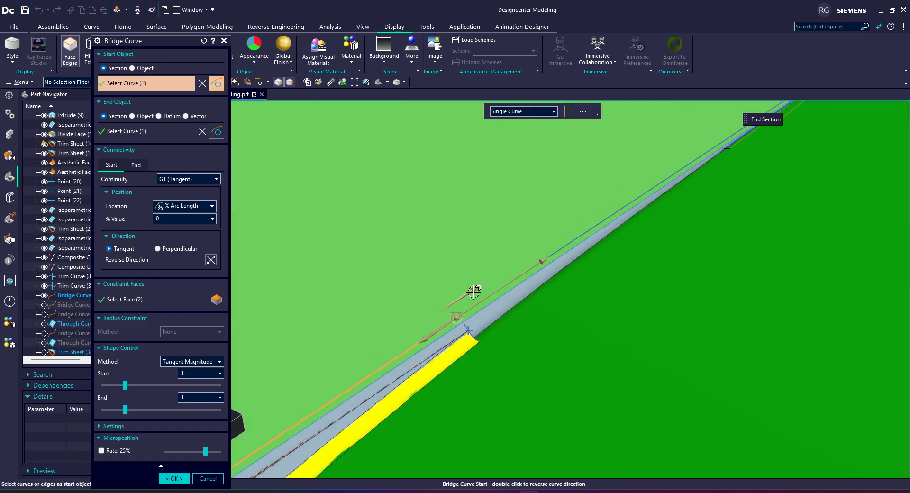
pyautogui.moveTo(472, 289); pyautogui.dragTo(497, 276, button='middle')
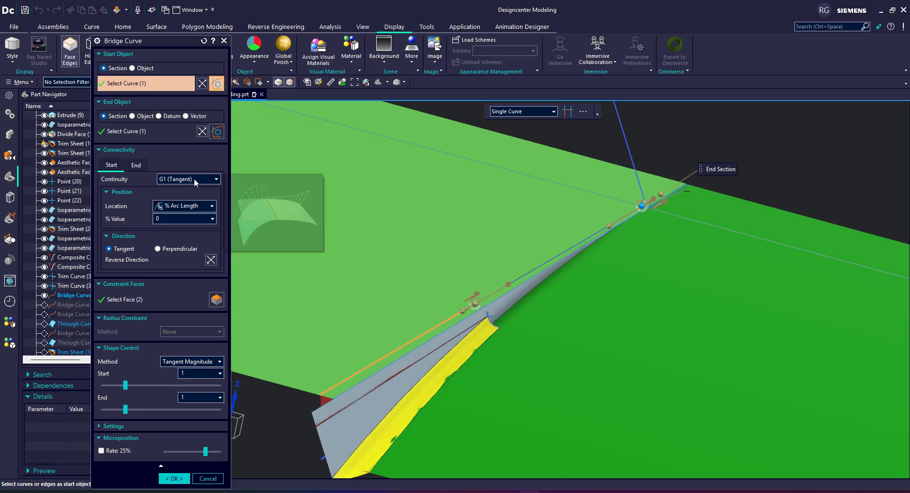
# - Set the continuity of Bridge Curve (32) to G2 (Curvature) at both start and end, and check its constraint faces
pyautogui.click(176, 183)
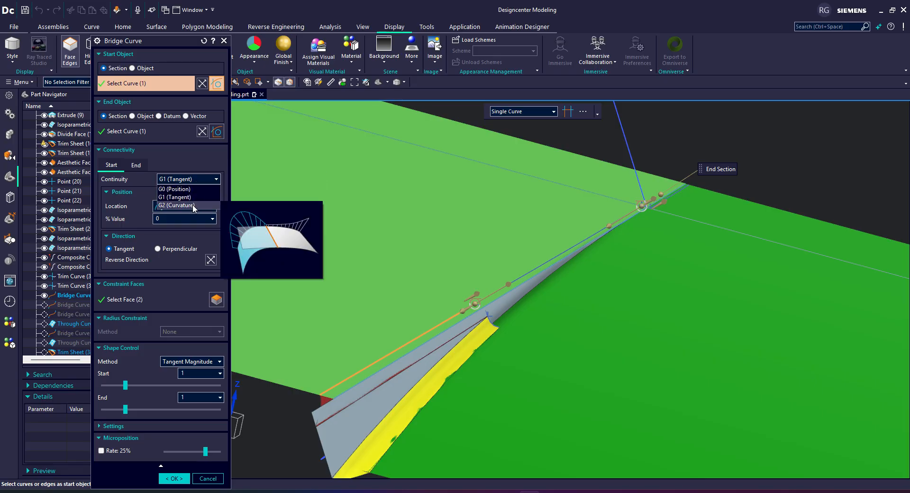
pyautogui.click(193, 206)
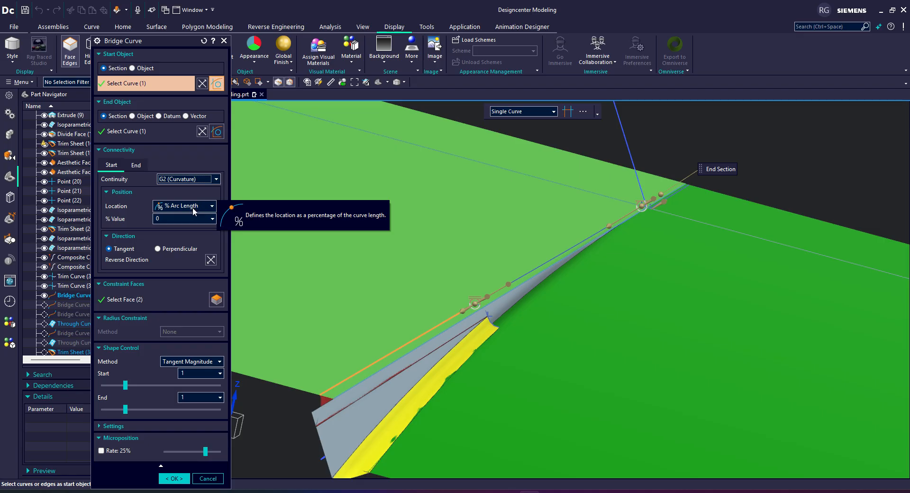
pyautogui.moveTo(558, 277); pyautogui.dragTo(551, 277, button='middle')
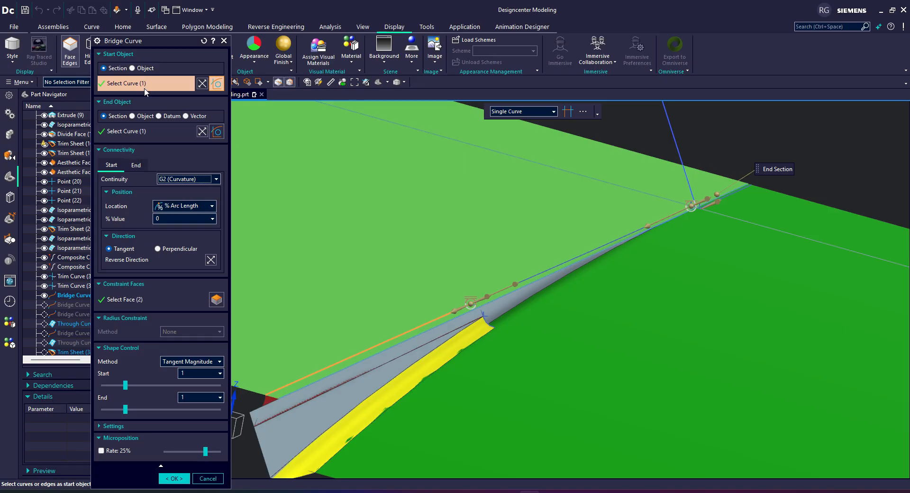
pyautogui.click(167, 132)
pyautogui.click(213, 179)
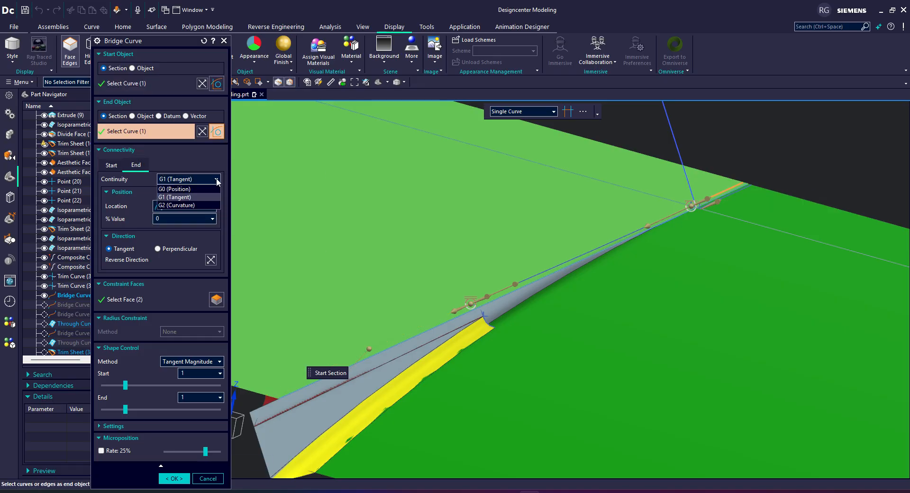
pyautogui.click(197, 204)
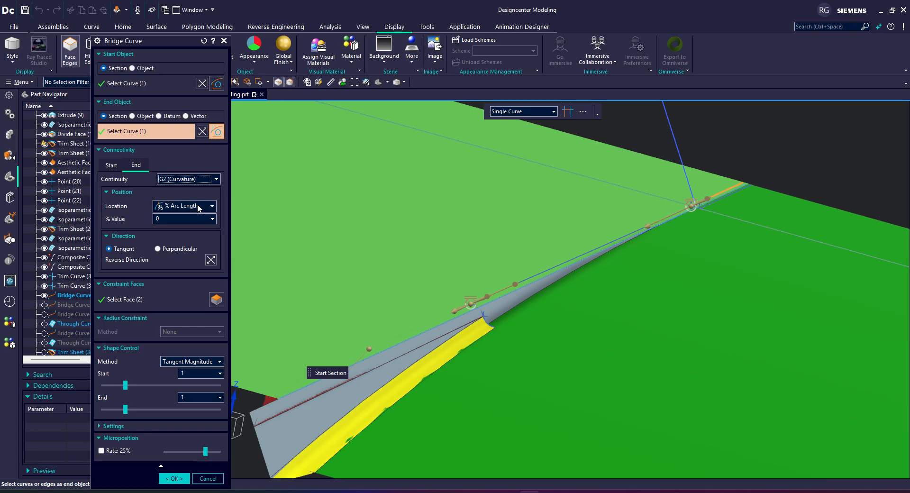
pyautogui.click(149, 300)
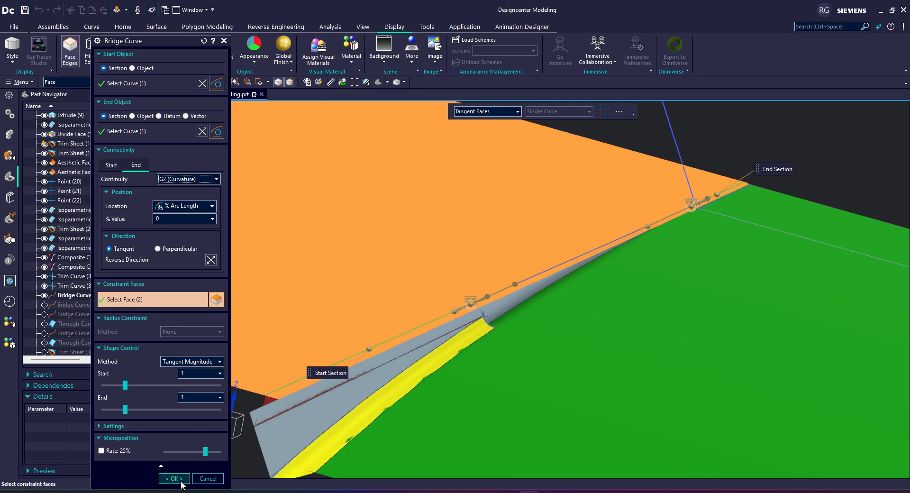
pyautogui.click(180, 479)
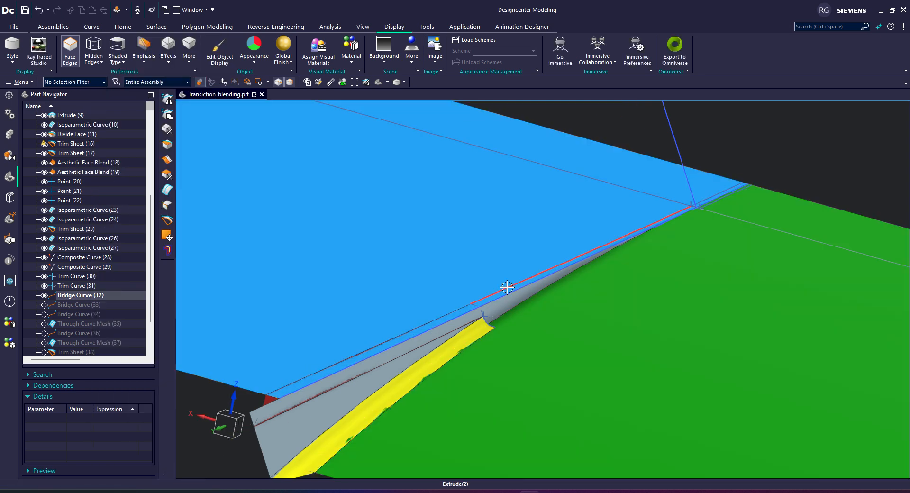
# - Reopen Bridge Curve (32) and set its start and end continuity to G1 (Tangent)
pyautogui.scroll(3, 507, 288)
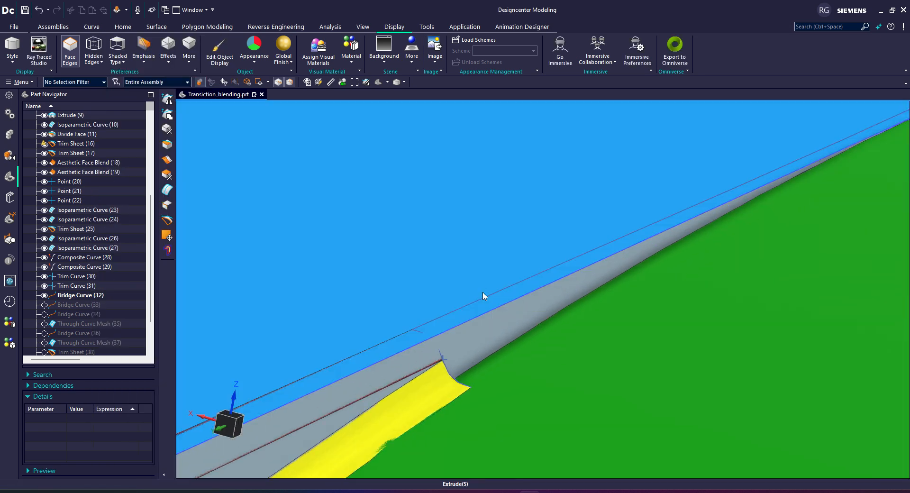
pyautogui.moveTo(483, 293); pyautogui.dragTo(75, 285, button='middle')
pyautogui.doubleClick(79, 294)
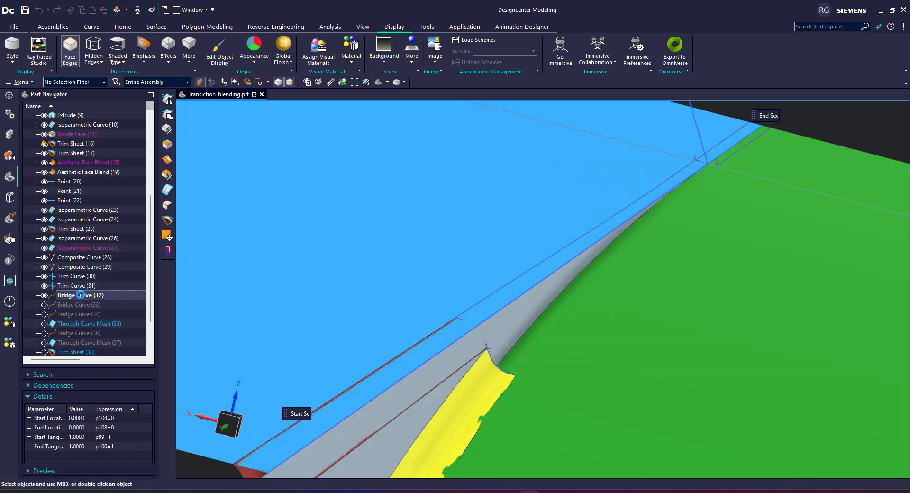
pyautogui.click(199, 179)
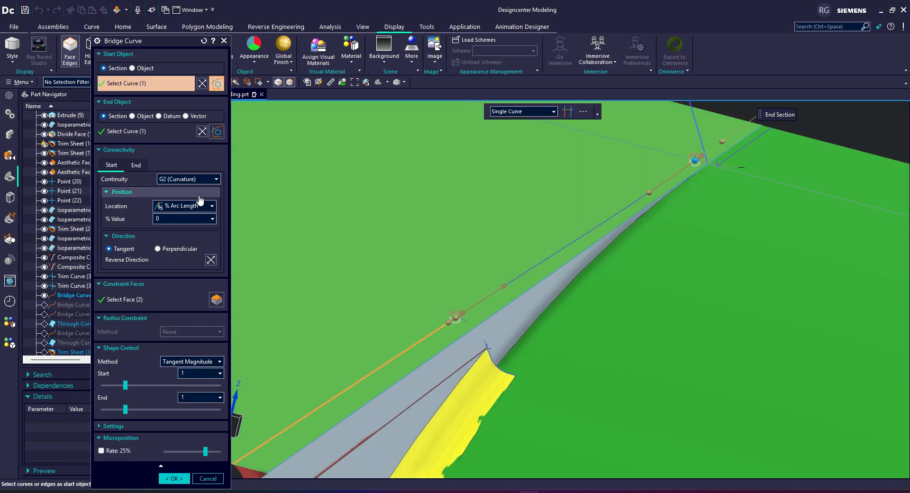
pyautogui.click(190, 197)
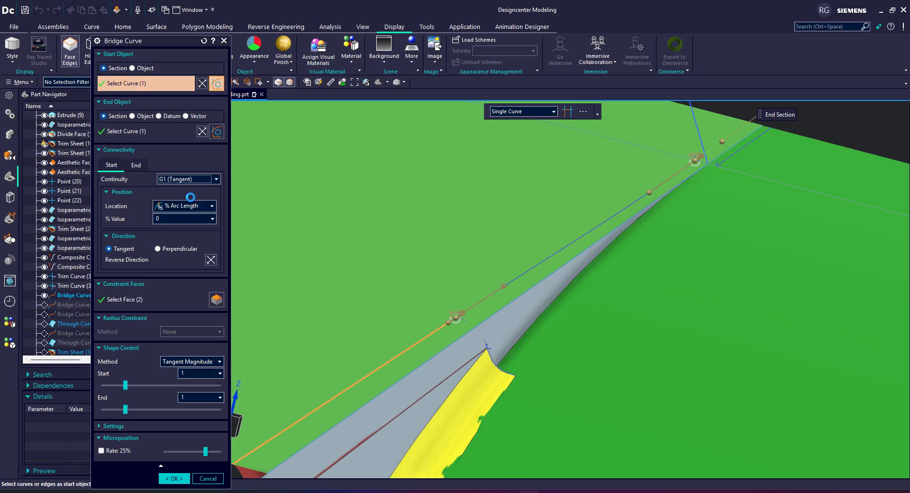
pyautogui.click(122, 131)
pyautogui.click(136, 165)
pyautogui.click(199, 179)
pyautogui.click(187, 198)
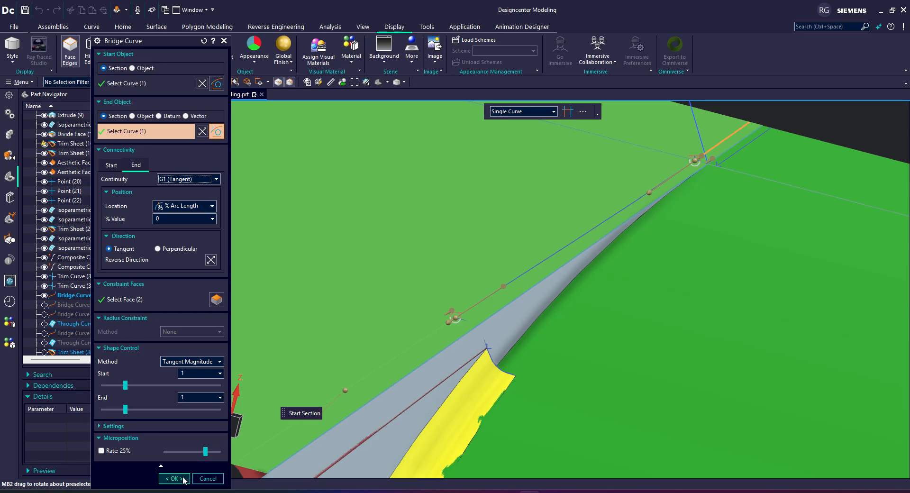
pyautogui.click(184, 480)
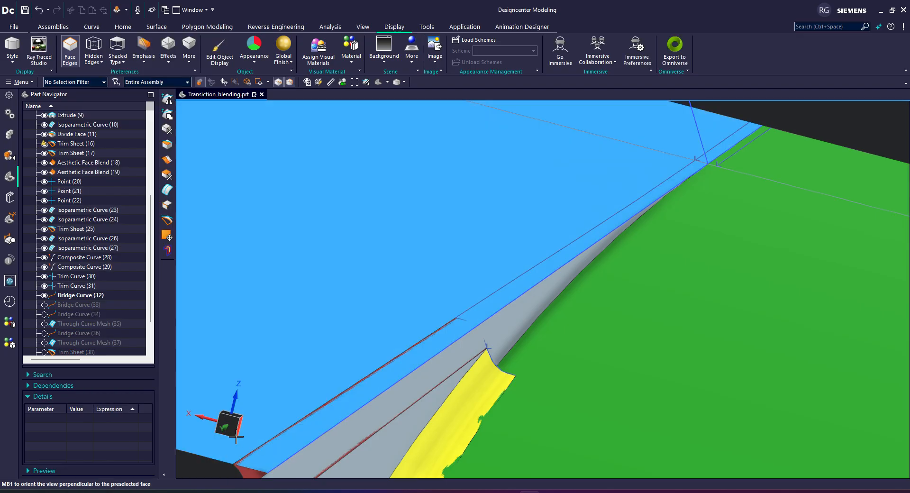
# - Examine Bridge Curve (32) along the blue surface's edge, from the yellow blend to the far corner
pyautogui.scroll(-4, 407, 290)
pyautogui.keyDown('shift'); pyautogui.moveTo(457, 276); pyautogui.dragTo(512, 263, button='middle'); pyautogui.keyUp('shift')
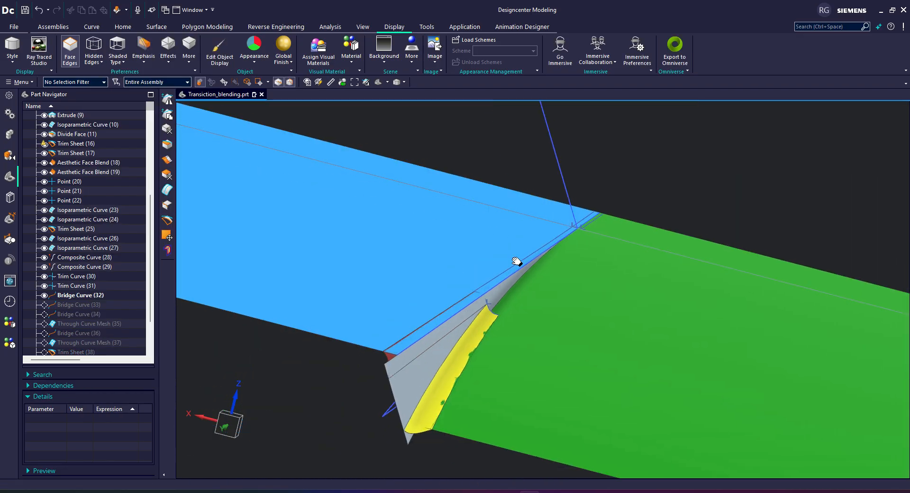
pyautogui.scroll(4, 503, 300)
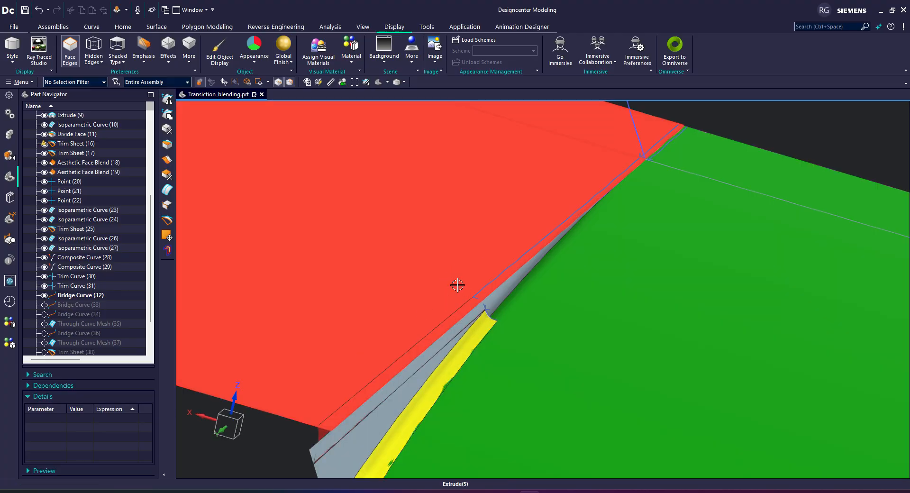
pyautogui.scroll(1, 458, 285)
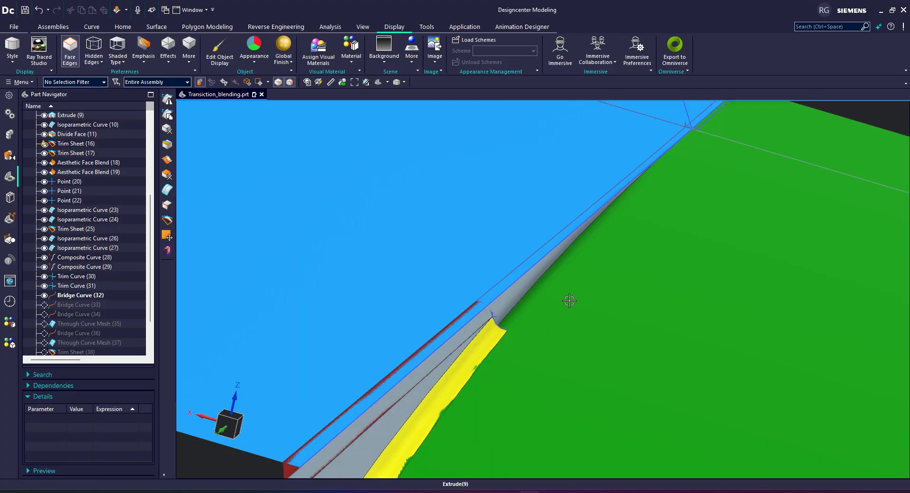
pyautogui.scroll(-2, 533, 304)
pyautogui.scroll(1, 568, 308)
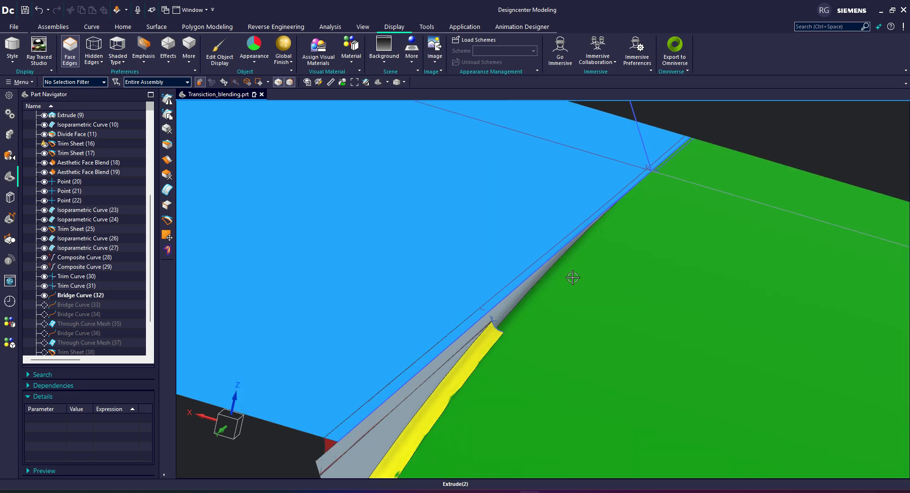
pyautogui.scroll(3, 538, 304)
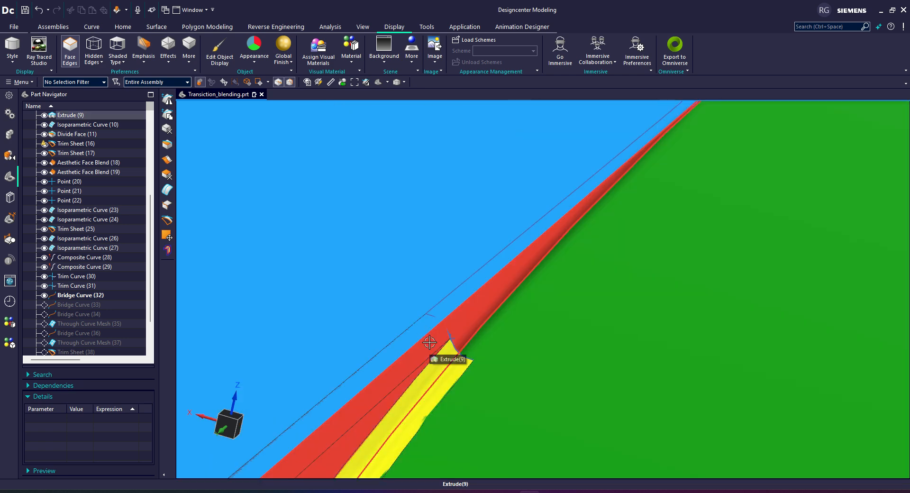
# - Make Bridge Curve (33) the current feature and examine the curve running along the green surface to the far corner
pyautogui.rightClick(98, 305)
pyautogui.click(127, 343)
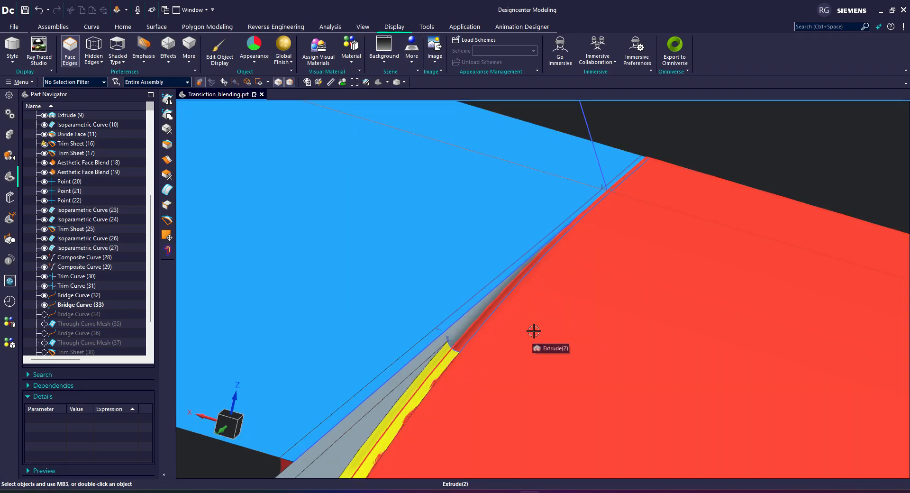
pyautogui.scroll(-3, 710, 274)
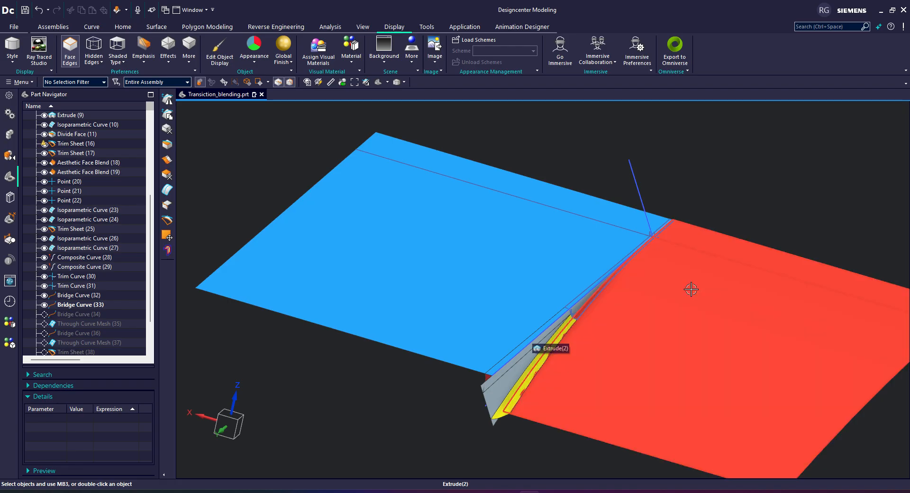
pyautogui.scroll(5, 660, 266)
pyautogui.scroll(5, 664, 222)
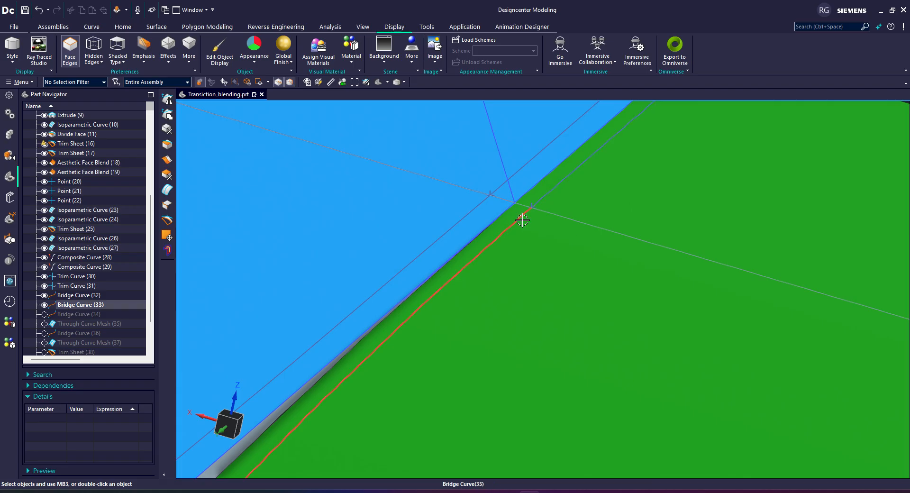
pyautogui.scroll(-4, 523, 220)
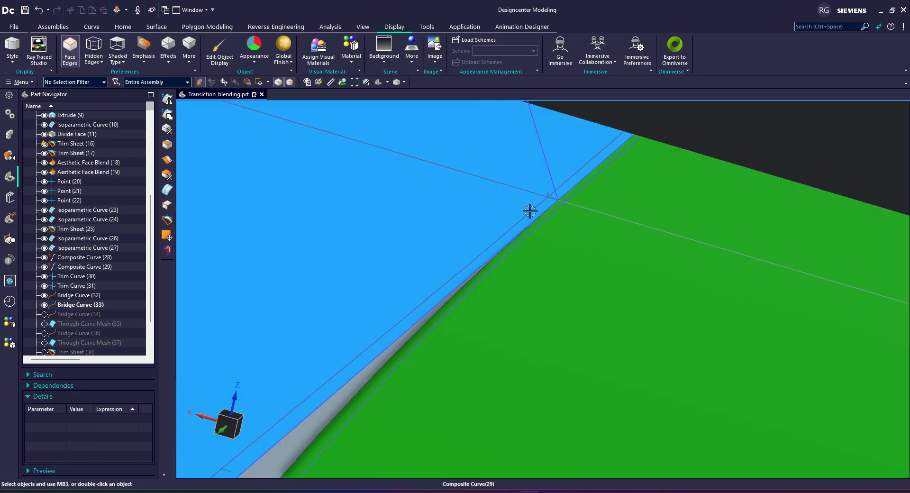
pyautogui.scroll(-3, 639, 187)
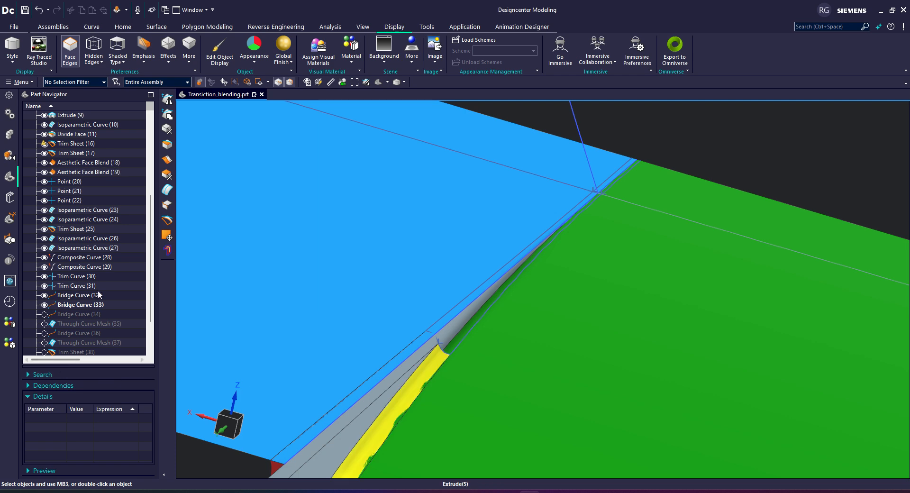
# - Make Bridge Curve (34) the current feature
pyautogui.rightClick(89, 316)
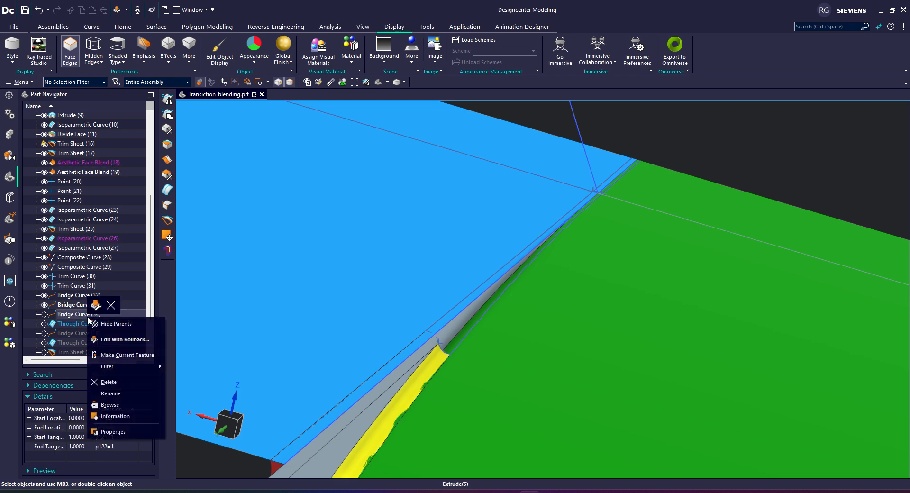
pyautogui.click(132, 357)
pyautogui.scroll(-3, 604, 226)
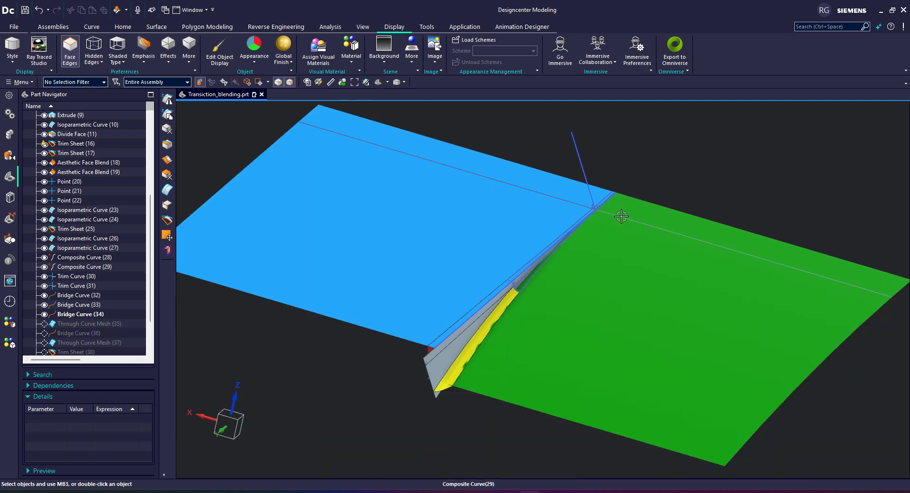
# - Hide the SKETCH_003 line crossing the seam near the far corner of the blue and green surfaces
pyautogui.moveTo(621, 216); pyautogui.dragTo(603, 212, button='middle')
pyautogui.rightClick(585, 156)
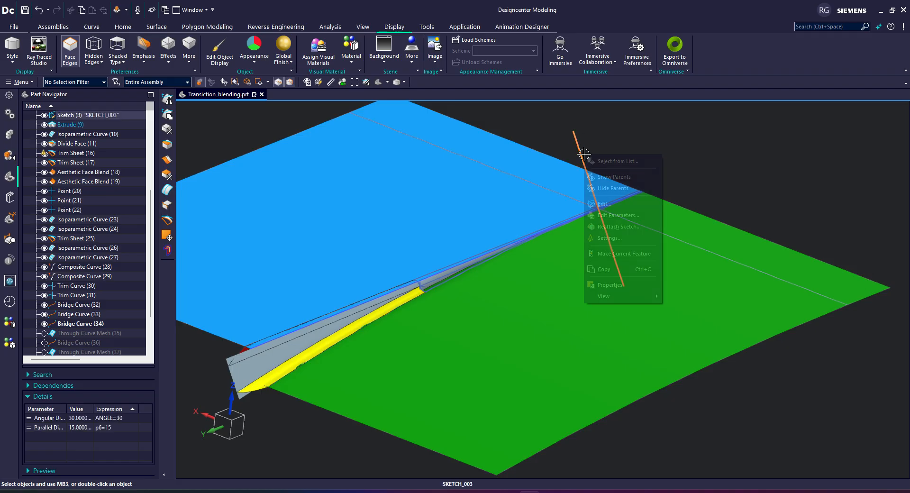
pyautogui.click(636, 147)
pyautogui.moveTo(637, 146)
pyautogui.mouseDown(button='middle')
pyautogui.moveTo(712, 242)
pyautogui.moveTo(645, 243)
pyautogui.mouseUp(button='middle')
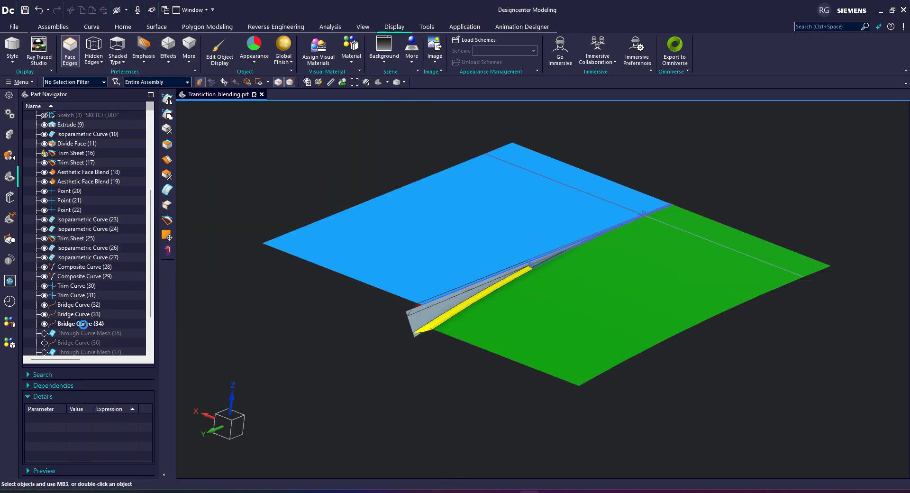
# - Highlight Bridge Curve (34) and examine its path from the upper end of the yellow blend
pyautogui.click(82, 323)
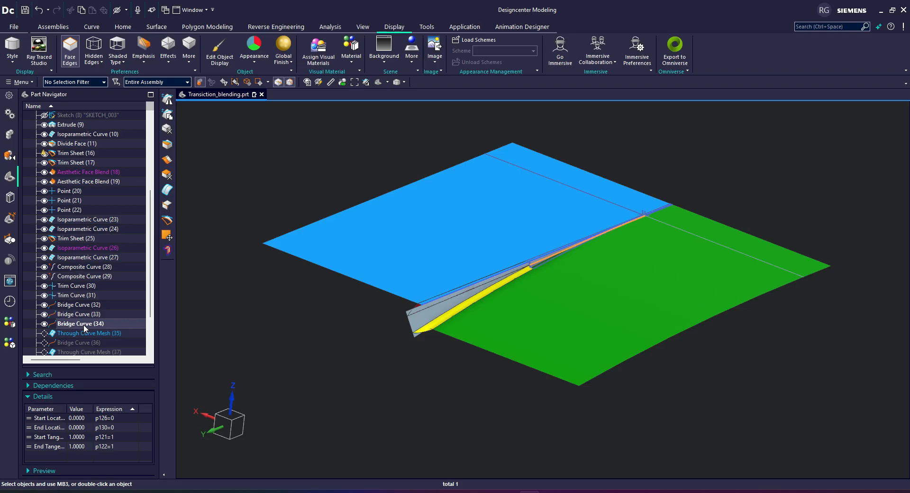
pyautogui.press('Escape')
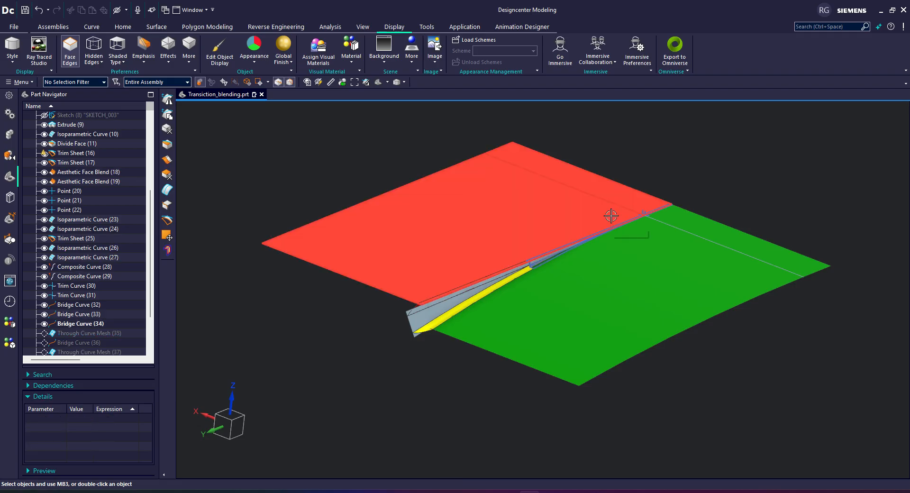
pyautogui.scroll(6, 553, 240)
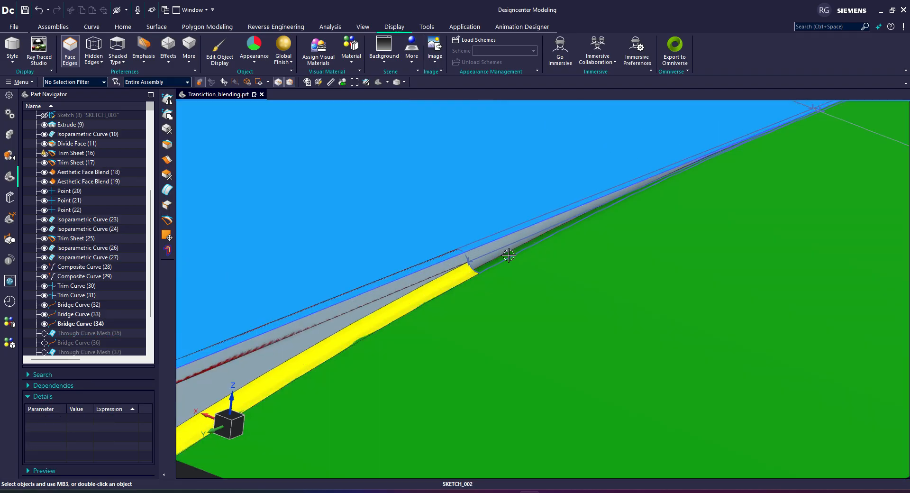
pyautogui.scroll(2, 467, 260)
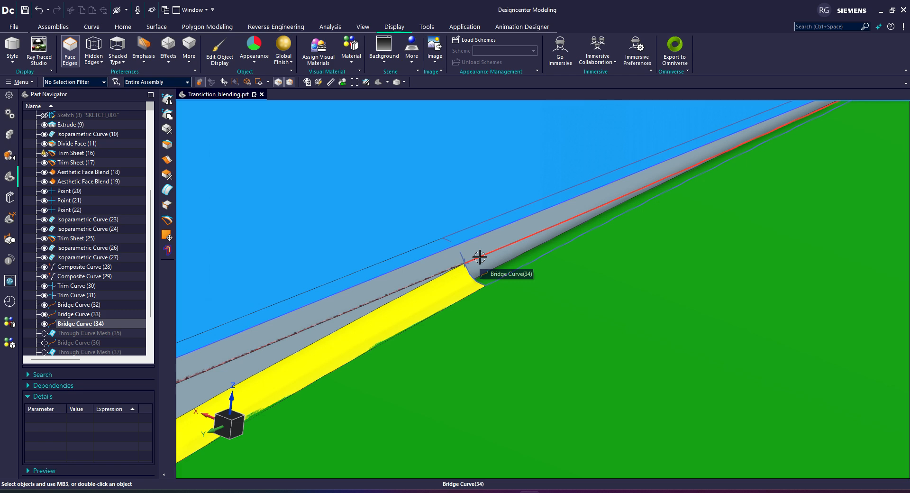
pyautogui.scroll(-3, 480, 256)
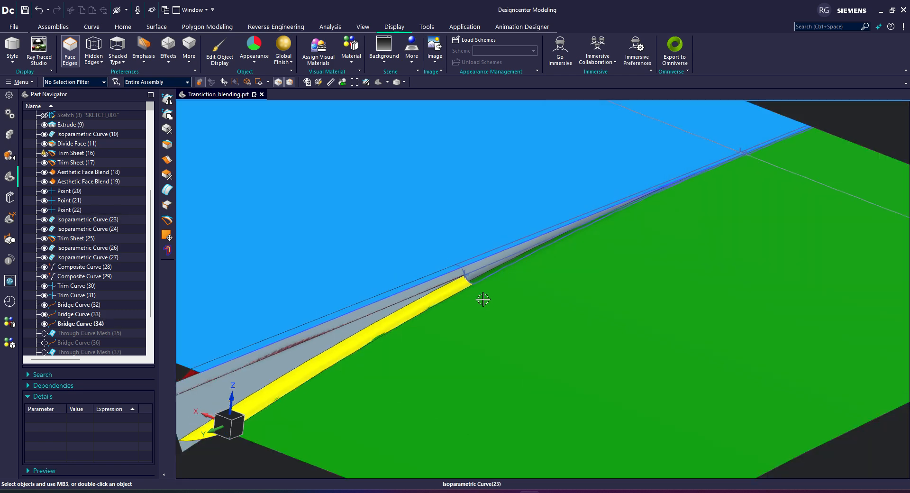
# - Open Bridge Curve (34) for editing and examine its start at the yellow blend and its end section near the far corner
pyautogui.doubleClick(498, 261)
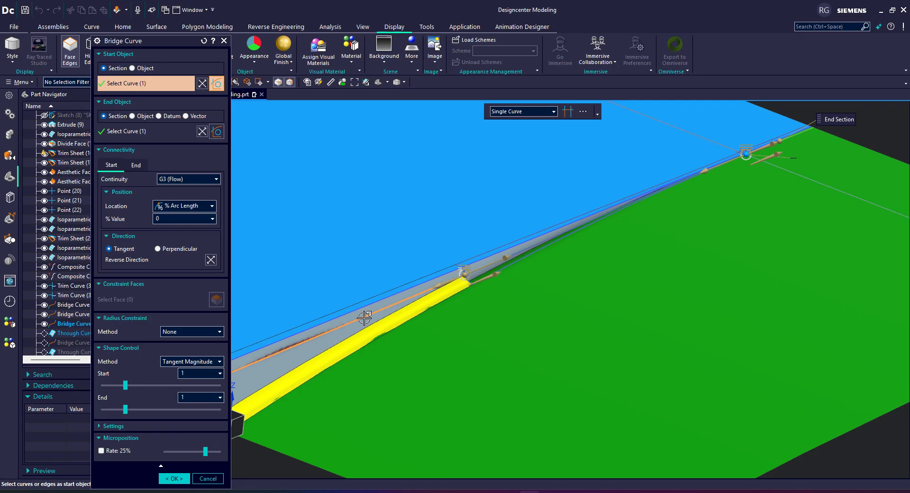
pyautogui.scroll(-3, 433, 290)
pyautogui.scroll(2, 484, 269)
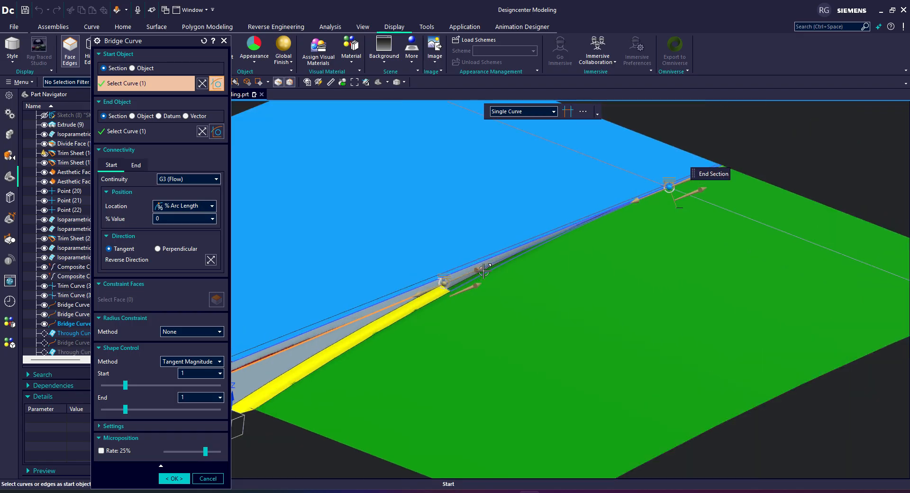
pyautogui.scroll(4, 436, 270)
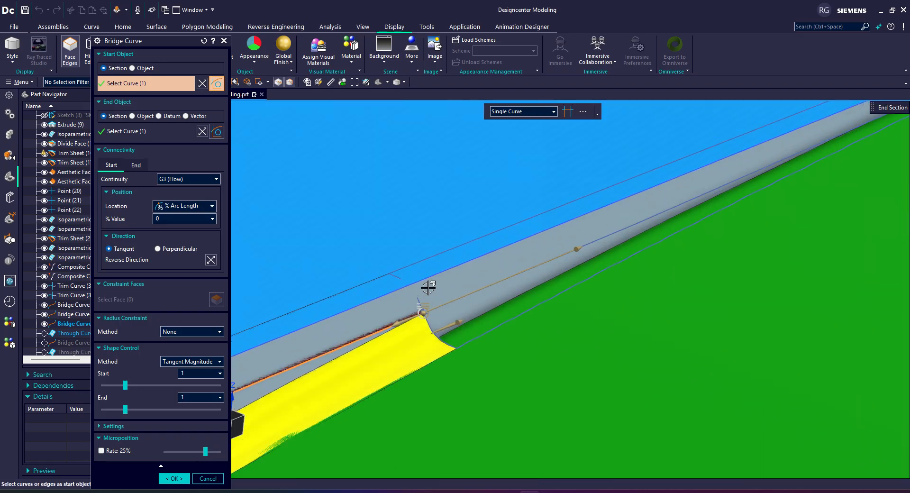
pyautogui.scroll(-4, 428, 287)
pyautogui.scroll(3, 671, 190)
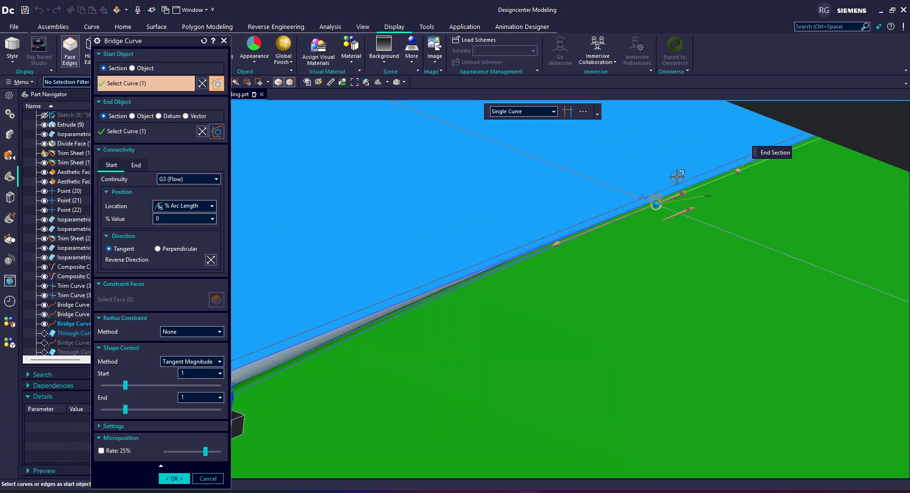
pyautogui.scroll(3, 677, 178)
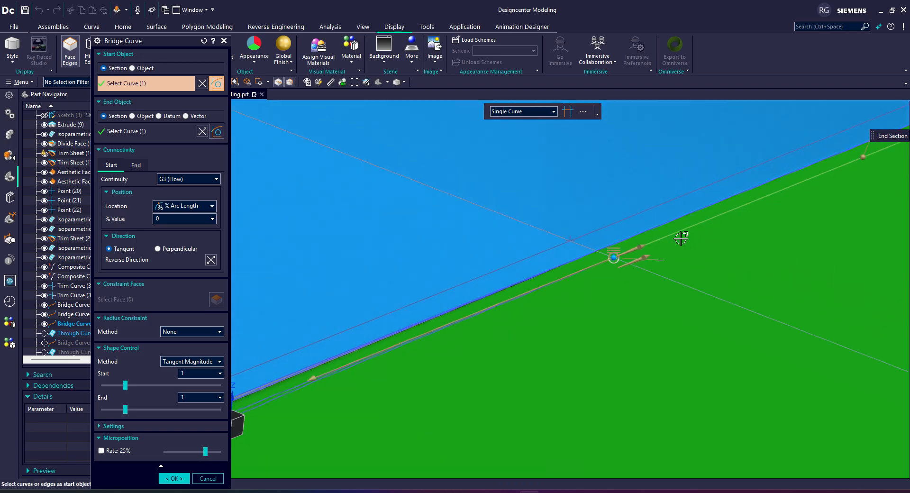
pyautogui.moveTo(664, 241); pyautogui.dragTo(670, 227, button='middle')
pyautogui.scroll(-7, 686, 204)
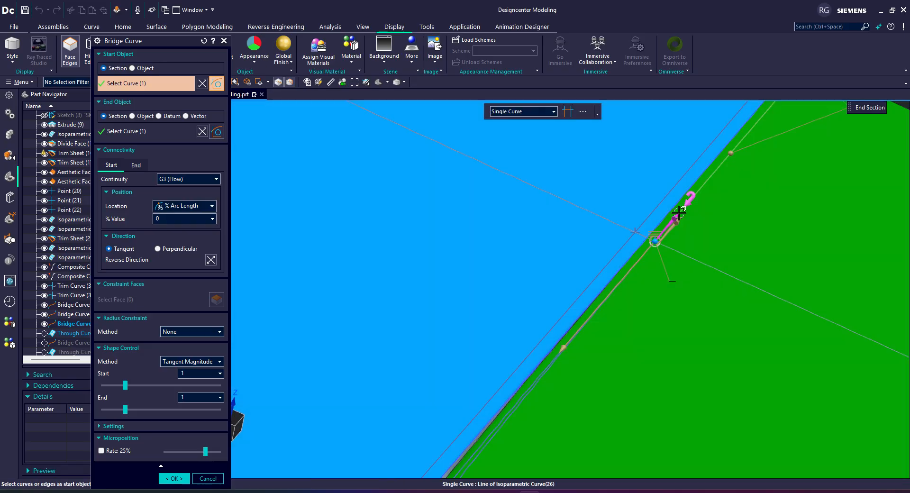
# - Compare Bridge Curve (34)'s start curve beside the yellow blend with the isoparametric line used as its end section
pyautogui.scroll(3, 558, 444)
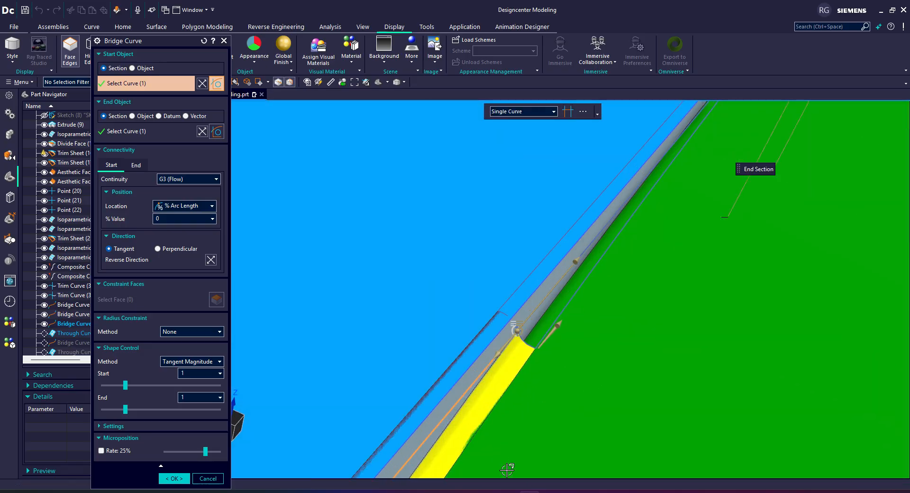
pyautogui.scroll(3, 560, 402)
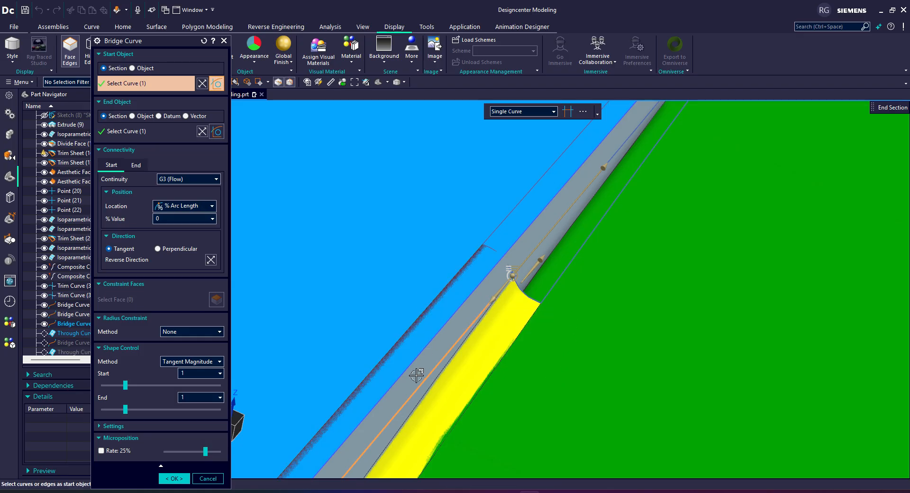
pyautogui.scroll(-3, 461, 335)
pyautogui.scroll(-2, 462, 334)
pyautogui.scroll(3, 609, 175)
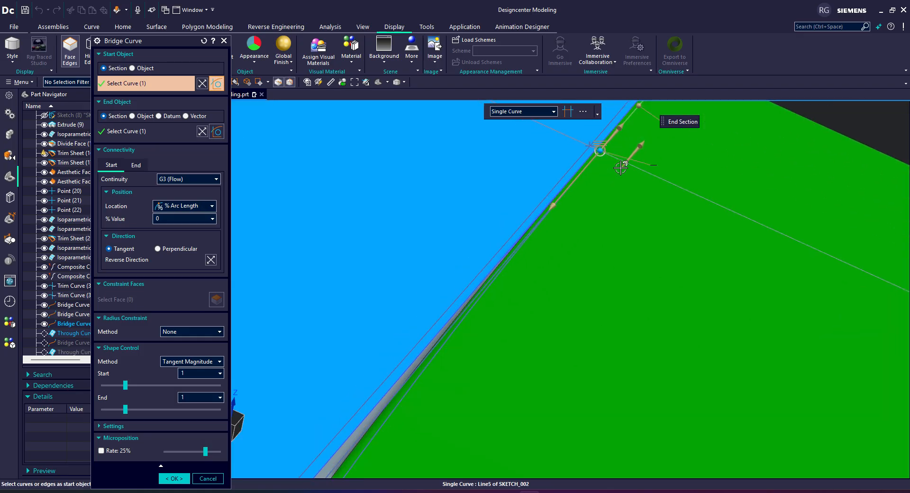
pyautogui.scroll(1, 624, 160)
pyautogui.scroll(-3, 623, 161)
pyautogui.scroll(4, 634, 140)
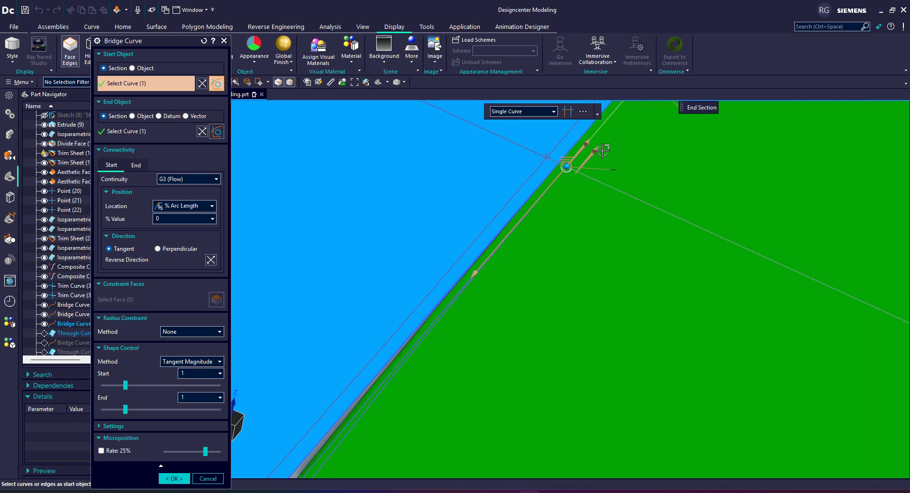
pyautogui.scroll(4, 592, 150)
pyautogui.scroll(-5, 576, 199)
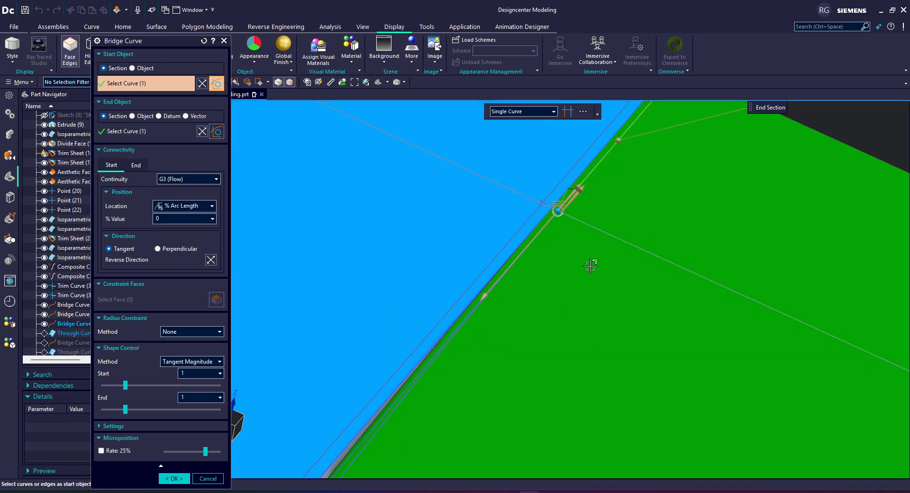
pyautogui.scroll(1, 615, 124)
pyautogui.keyDown('shift'); pyautogui.moveTo(616, 124); pyautogui.dragTo(583, 253, button='middle'); pyautogui.keyUp('shift')
pyautogui.scroll(1, 602, 285)
pyautogui.scroll(1, 602, 285)
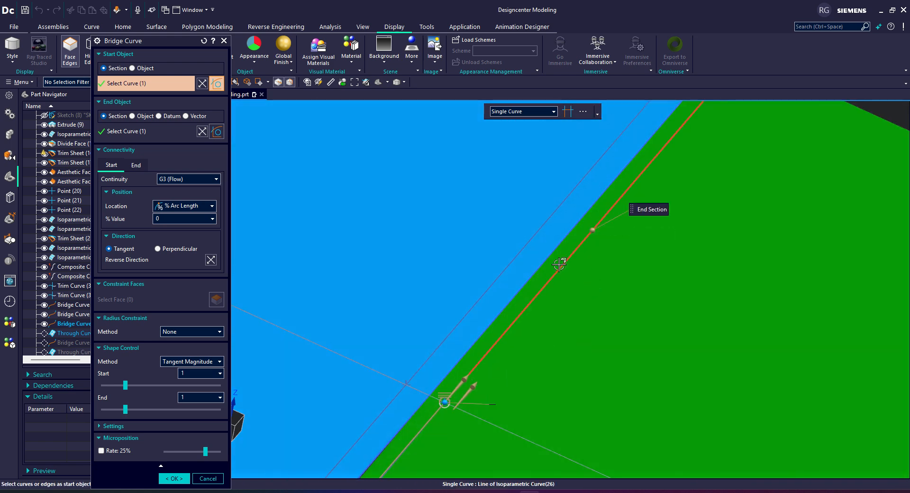
pyautogui.scroll(-10, 585, 234)
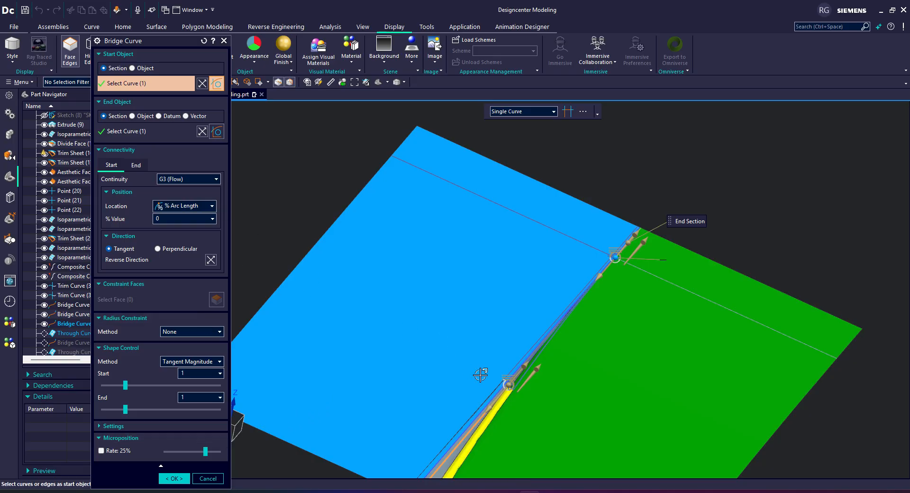
# - Check the start and end continuity and the end object of Bridge Curve (34), and accept the feature as it is
pyautogui.moveTo(480, 375); pyautogui.dragTo(608, 439, button='middle')
pyautogui.scroll(1, 579, 408)
pyautogui.scroll(3, 512, 374)
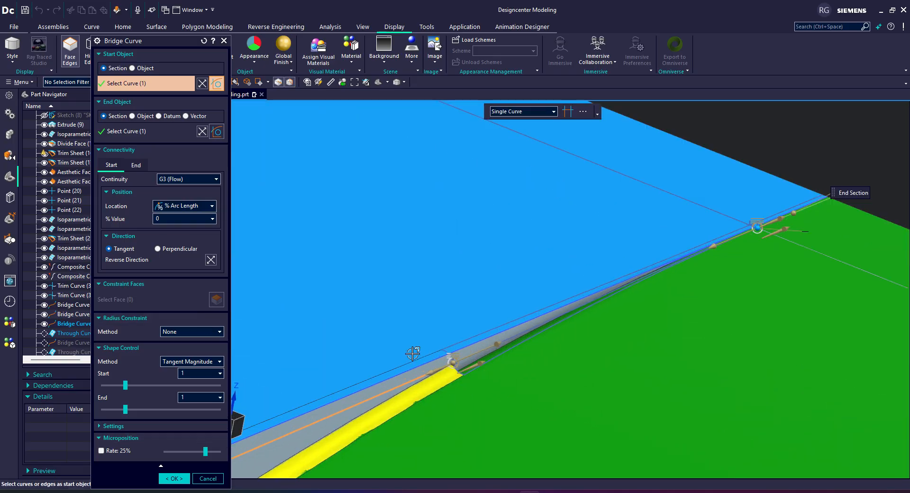
pyautogui.scroll(4, 423, 336)
pyautogui.scroll(-3, 424, 312)
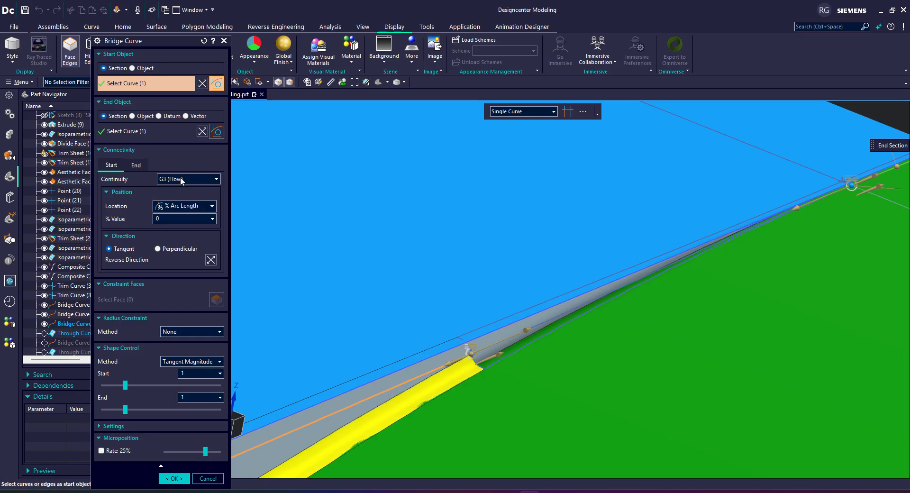
pyautogui.click(152, 132)
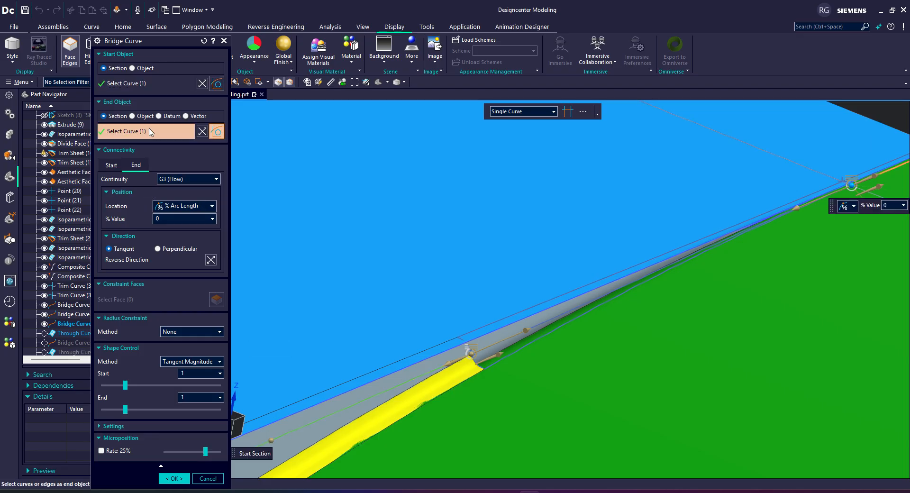
pyautogui.scroll(-3, 567, 308)
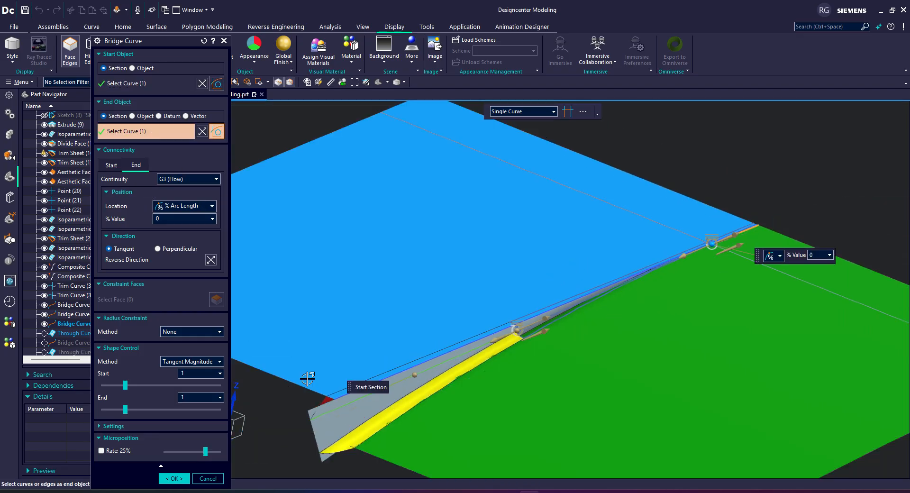
pyautogui.click(183, 480)
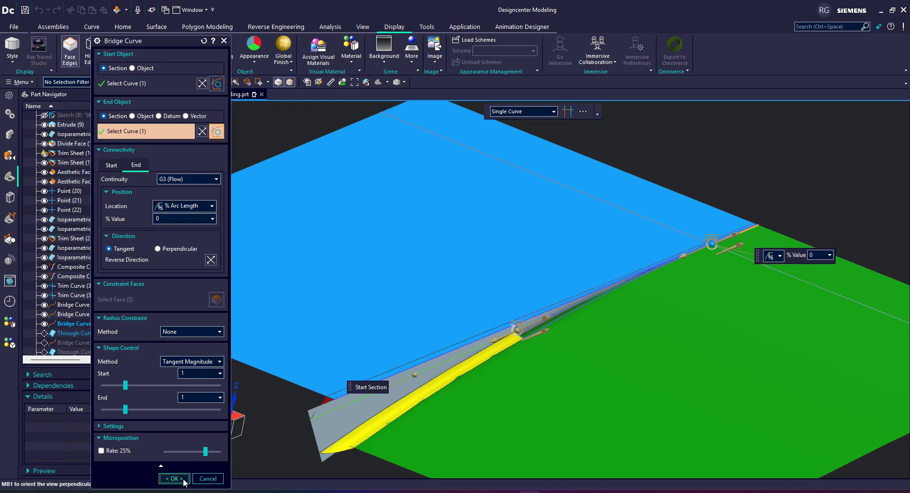
# - Make Through Curve Mesh (35) the current feature after inspecting the bridge curves at the yellow blend's end
pyautogui.scroll(5, 528, 327)
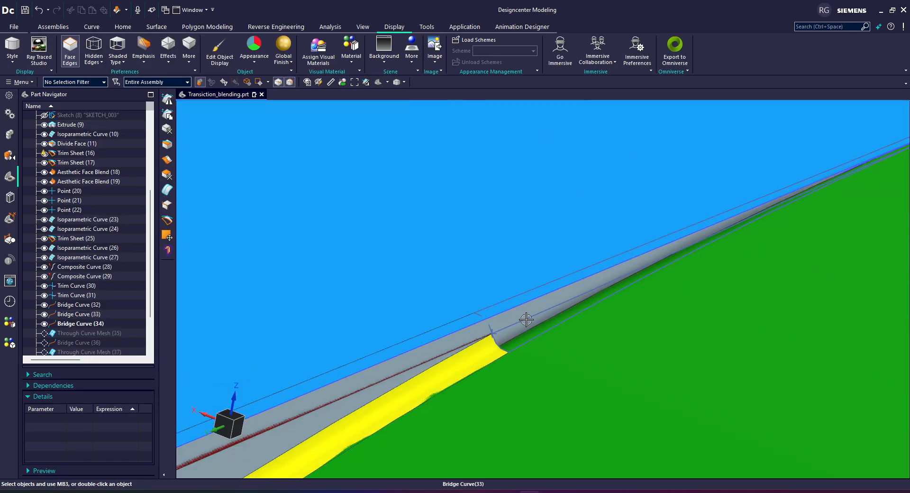
pyautogui.moveTo(654, 242); pyautogui.dragTo(613, 234, button='middle')
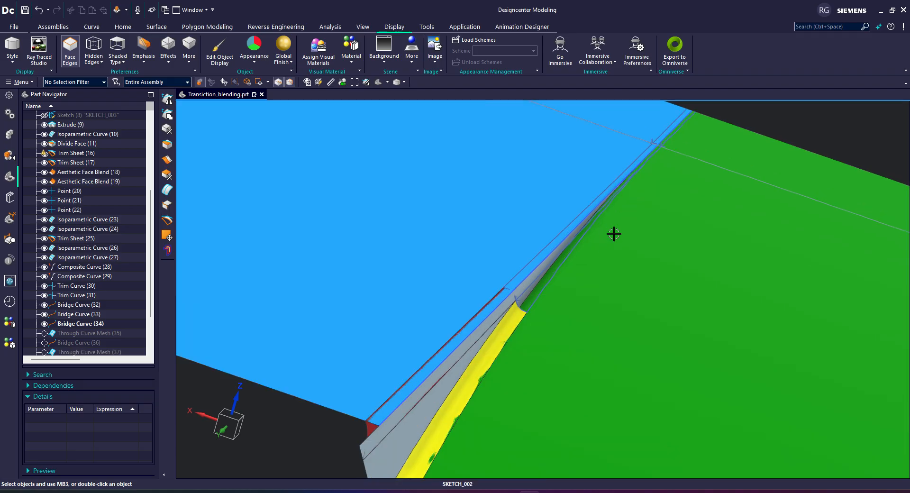
pyautogui.scroll(3, 469, 320)
pyautogui.moveTo(450, 322)
pyautogui.mouseDown(button='middle')
pyautogui.moveTo(463, 309)
pyautogui.moveTo(453, 318)
pyautogui.mouseUp(button='middle')
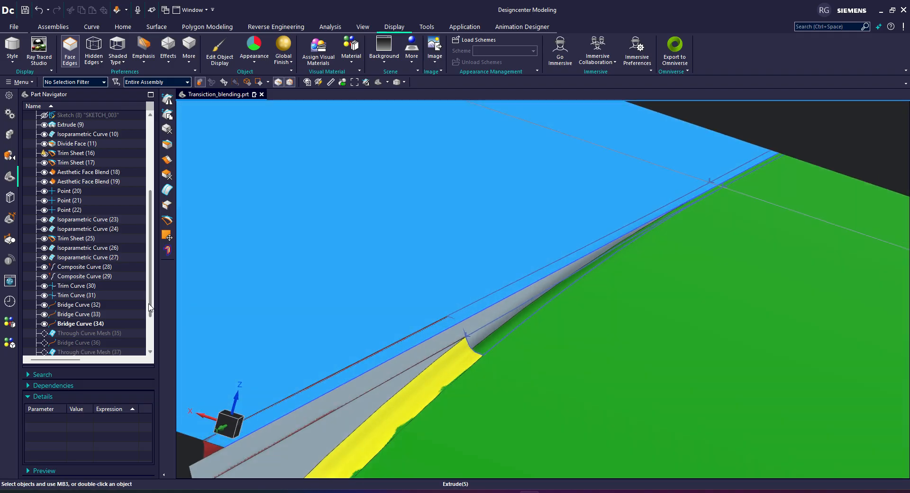
pyautogui.scroll(-1, 85, 322)
pyautogui.rightClick(98, 307)
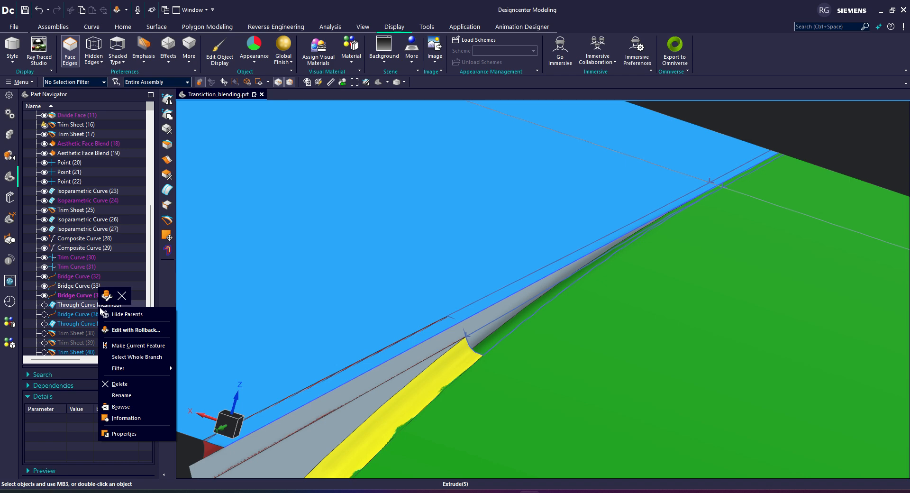
pyautogui.click(124, 345)
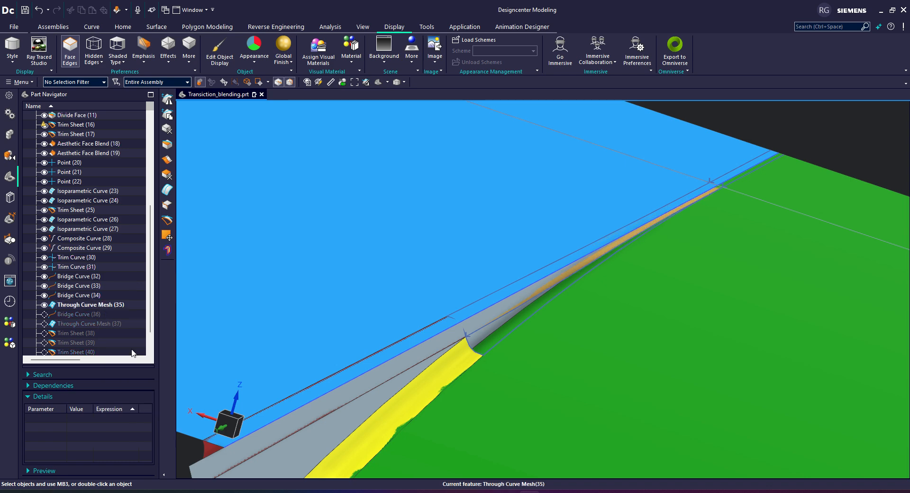
# - Open Through Curve Mesh (35) for editing and examine its preview surface along the two primary curves
pyautogui.moveTo(654, 258)
pyautogui.mouseDown(button='middle')
pyautogui.moveTo(563, 268)
pyautogui.moveTo(621, 212)
pyautogui.moveTo(528, 278)
pyautogui.moveTo(640, 259)
pyautogui.mouseUp(button='middle')
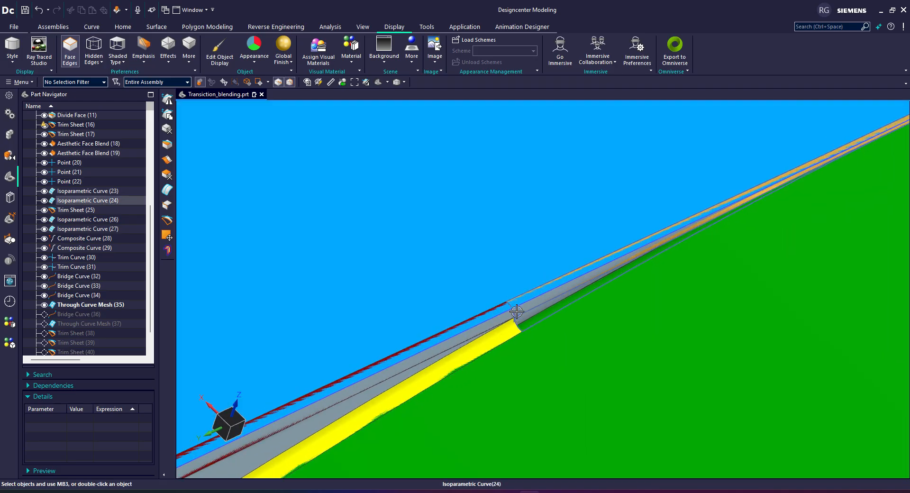
pyautogui.scroll(3, 545, 319)
pyautogui.moveTo(546, 316); pyautogui.dragTo(571, 298, button='middle')
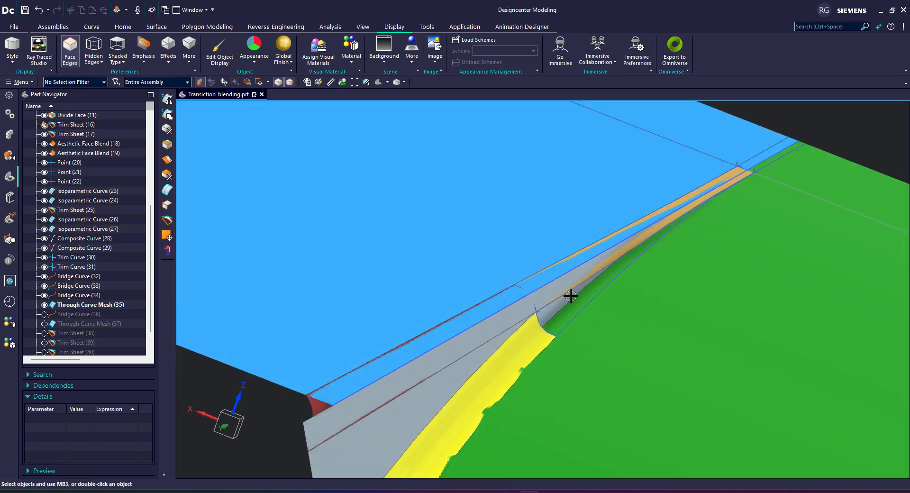
pyautogui.doubleClick(98, 306)
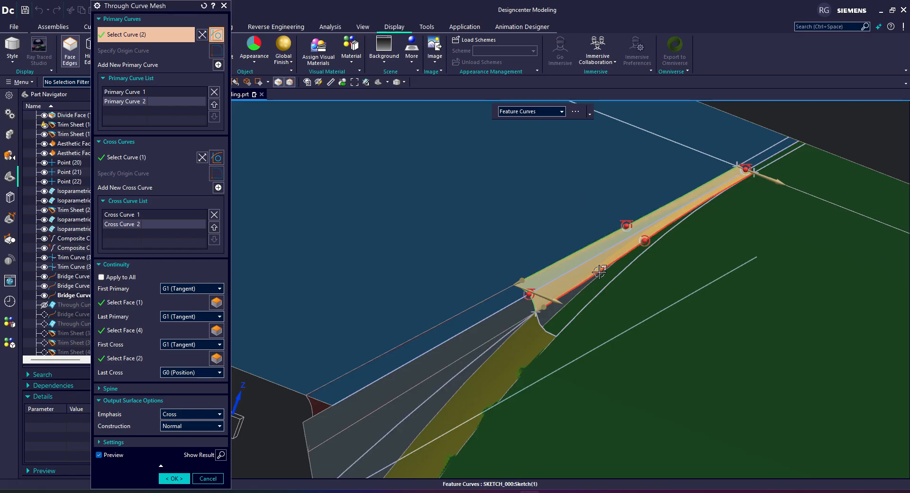
pyautogui.scroll(4, 651, 222)
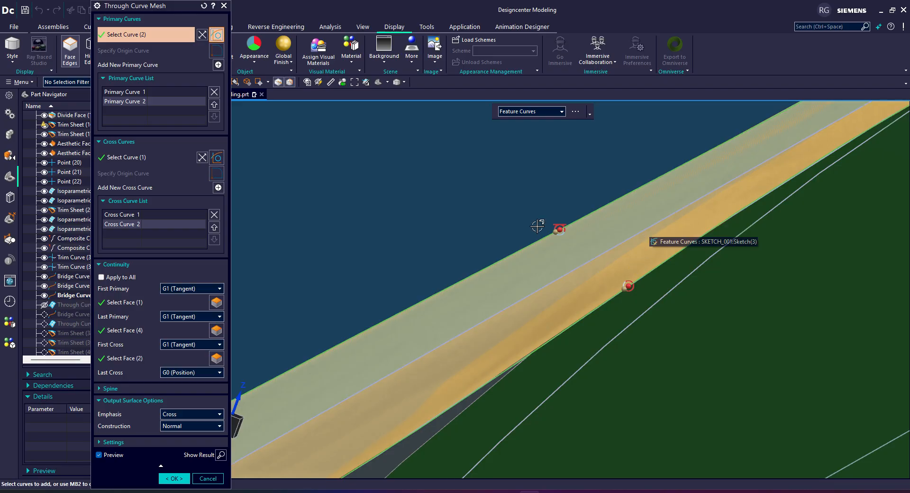
pyautogui.scroll(-3, 597, 230)
pyautogui.moveTo(449, 383)
pyautogui.mouseDown(button='middle')
pyautogui.moveTo(565, 277)
pyautogui.moveTo(458, 371)
pyautogui.mouseUp(button='middle')
pyautogui.moveTo(625, 308); pyautogui.dragTo(657, 270, button='middle')
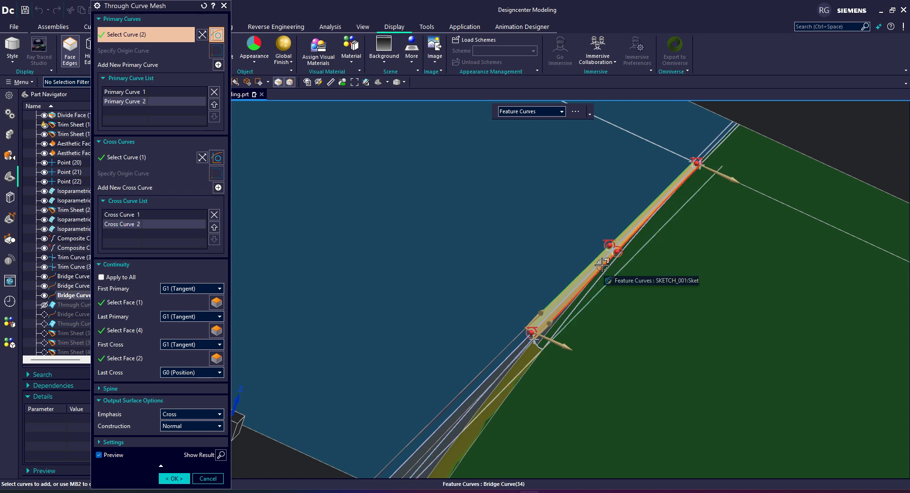
# - Inspect Through Curve Mesh (35) from the yellow blend's end to the far corner, and accept the feature as it is
pyautogui.scroll(3, 575, 290)
pyautogui.scroll(3, 543, 333)
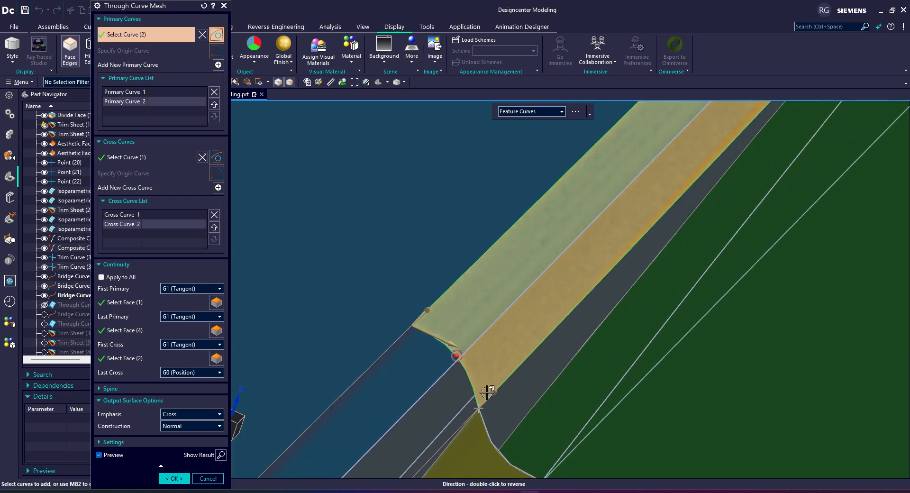
pyautogui.scroll(-4, 437, 233)
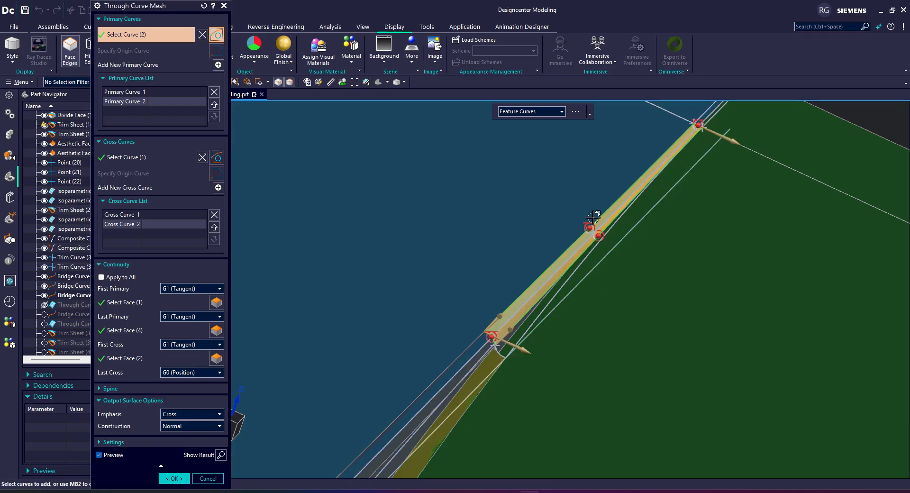
pyautogui.scroll(3, 592, 228)
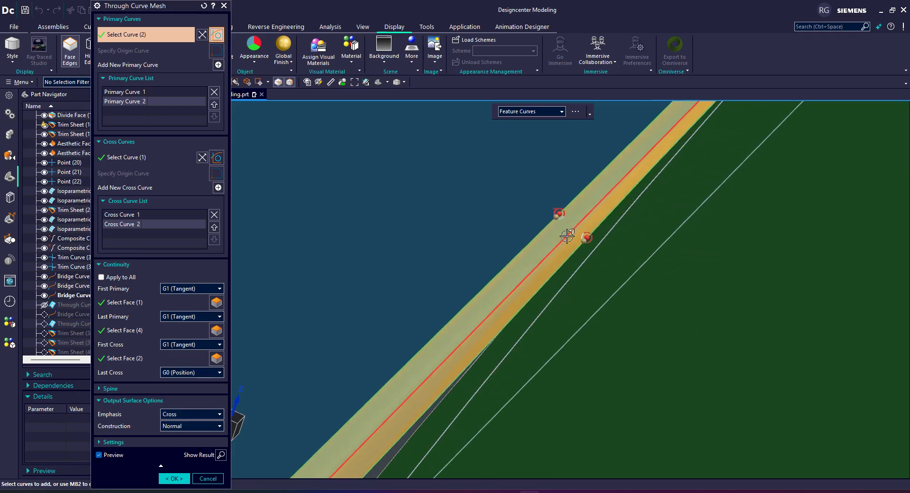
pyautogui.moveTo(567, 235); pyautogui.dragTo(550, 244, button='middle')
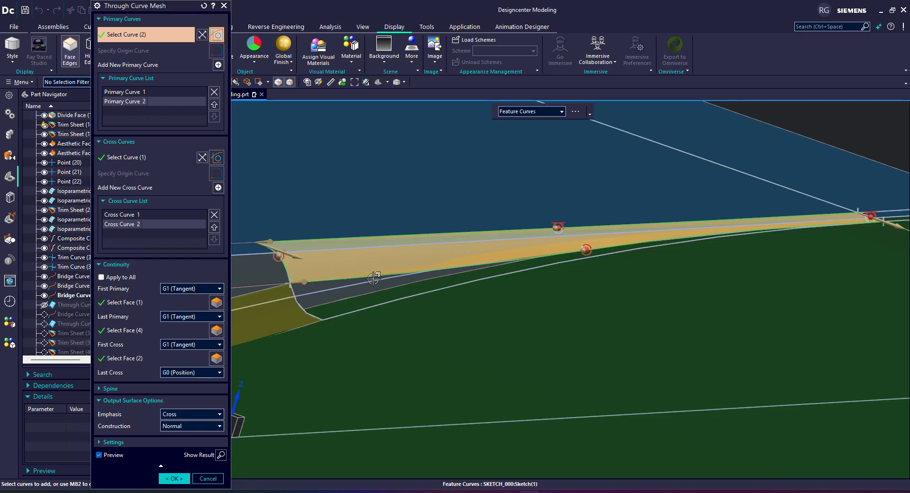
pyautogui.moveTo(337, 279); pyautogui.dragTo(484, 306, button='middle')
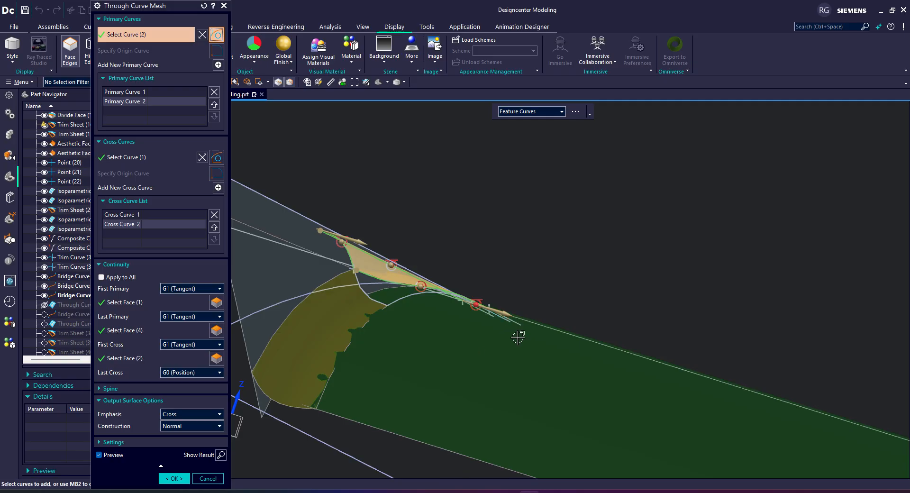
pyautogui.moveTo(518, 337); pyautogui.dragTo(505, 345, button='middle')
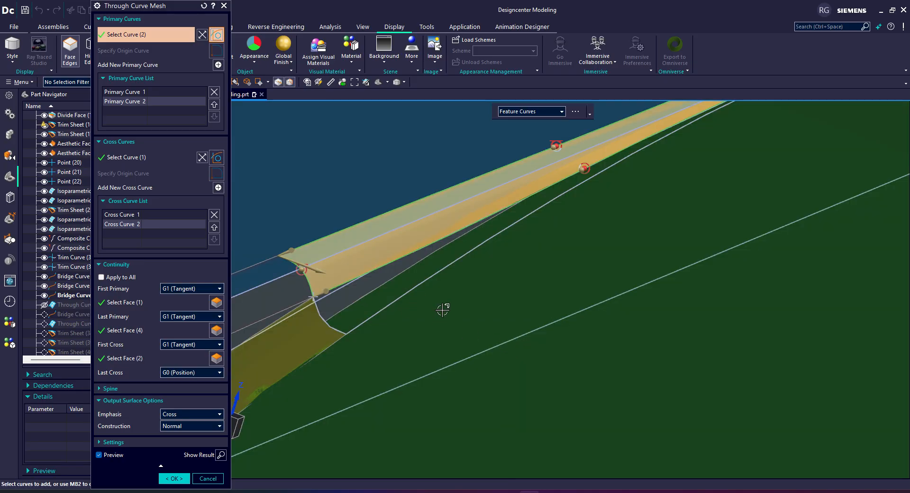
pyautogui.moveTo(442, 309); pyautogui.dragTo(417, 288, button='middle')
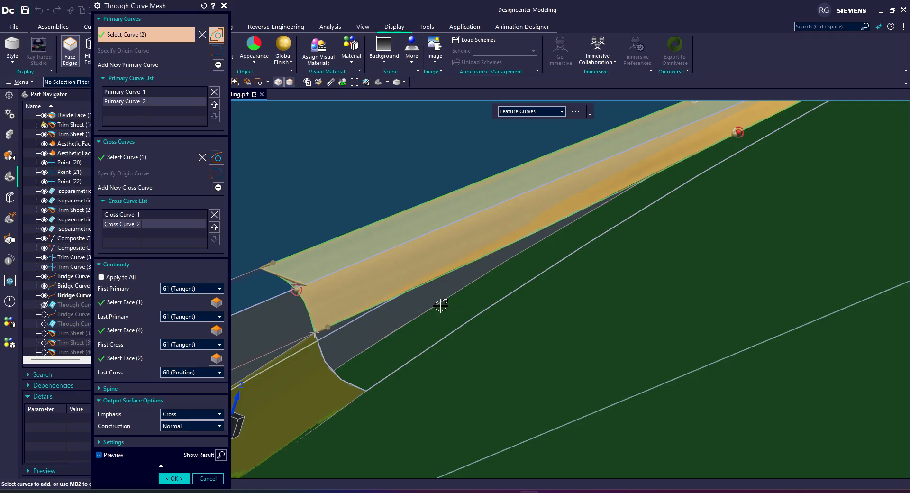
pyautogui.moveTo(436, 304); pyautogui.dragTo(654, 193, button='middle')
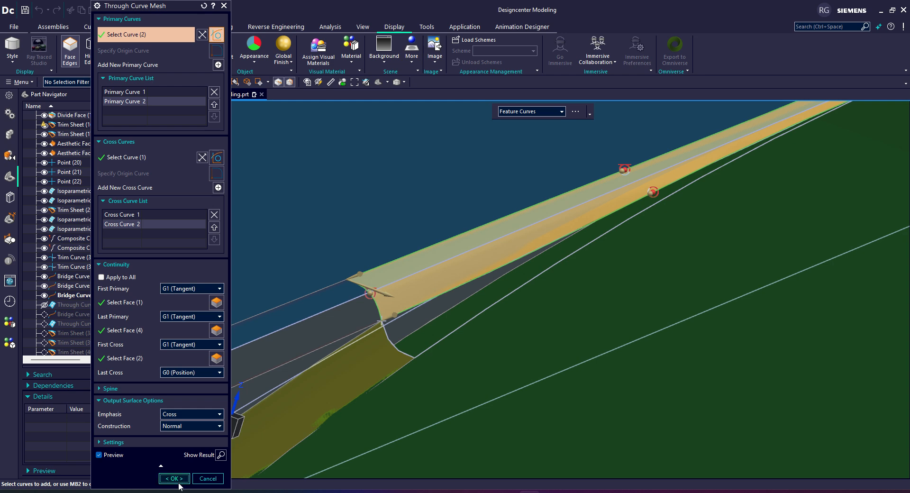
pyautogui.click(174, 479)
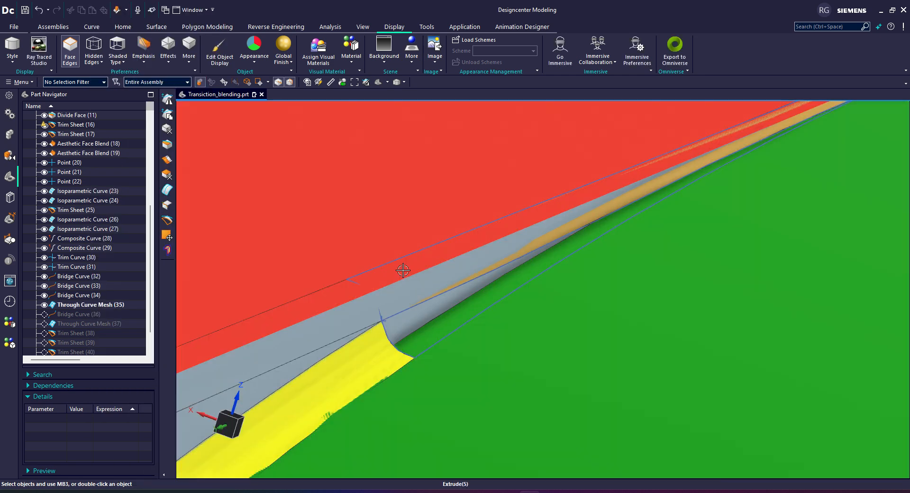
# - Make Bridge Curve (36) the current feature and bring the whole transition area into view
pyautogui.moveTo(403, 270); pyautogui.dragTo(413, 271, button='middle')
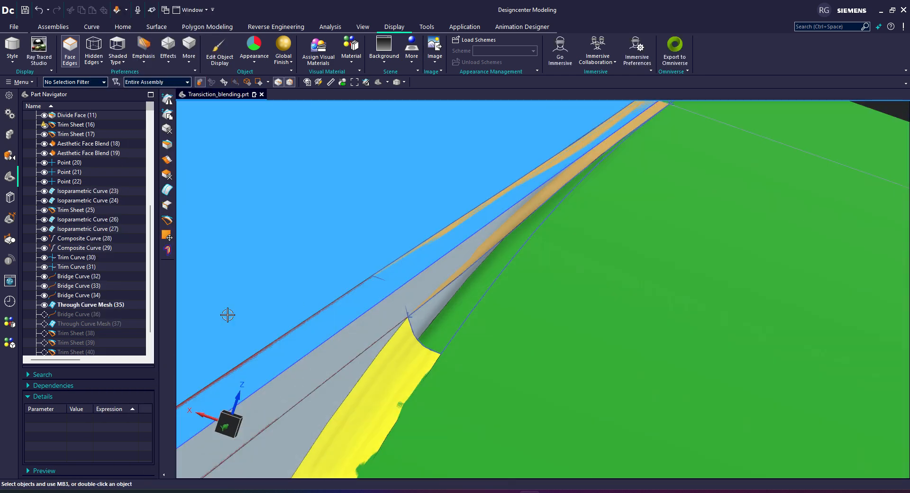
pyautogui.rightClick(73, 313)
pyautogui.click(98, 356)
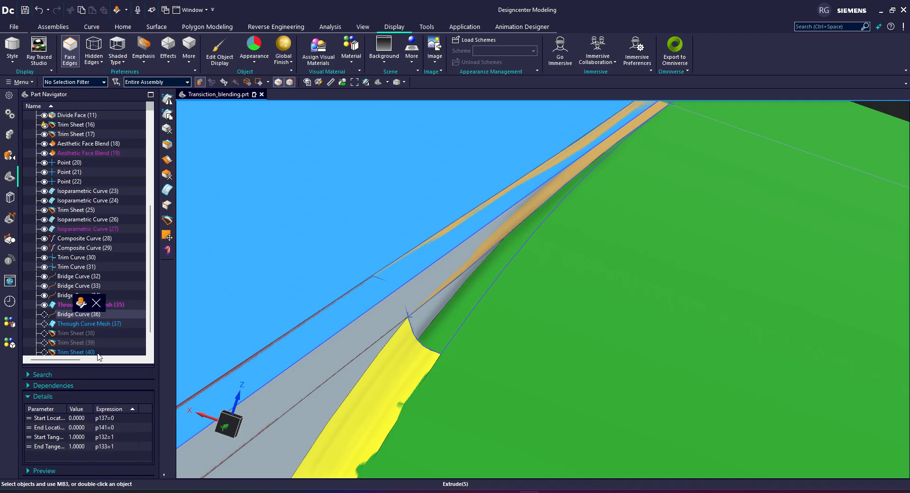
pyautogui.scroll(-3, 636, 427)
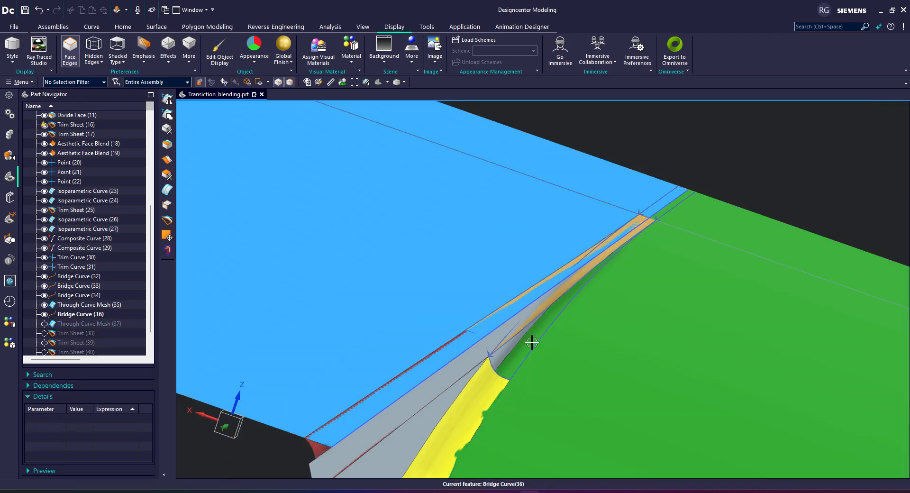
# - Open Bridge Curve (36) for editing and check the continuity and location of its end section
pyautogui.doubleClick(507, 332)
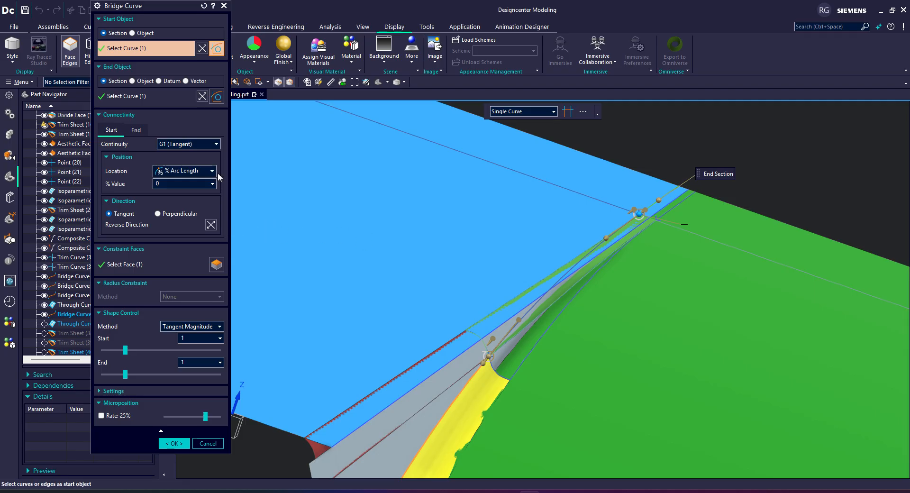
pyautogui.click(136, 131)
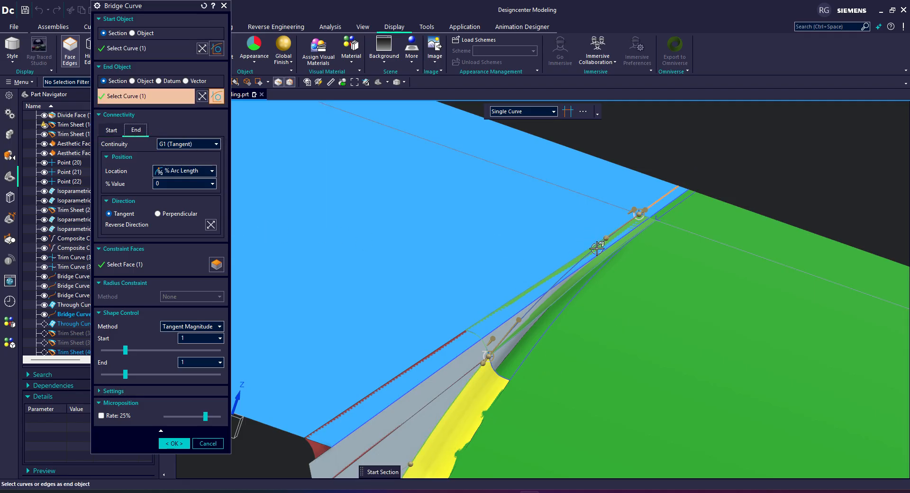
pyautogui.scroll(2, 493, 347)
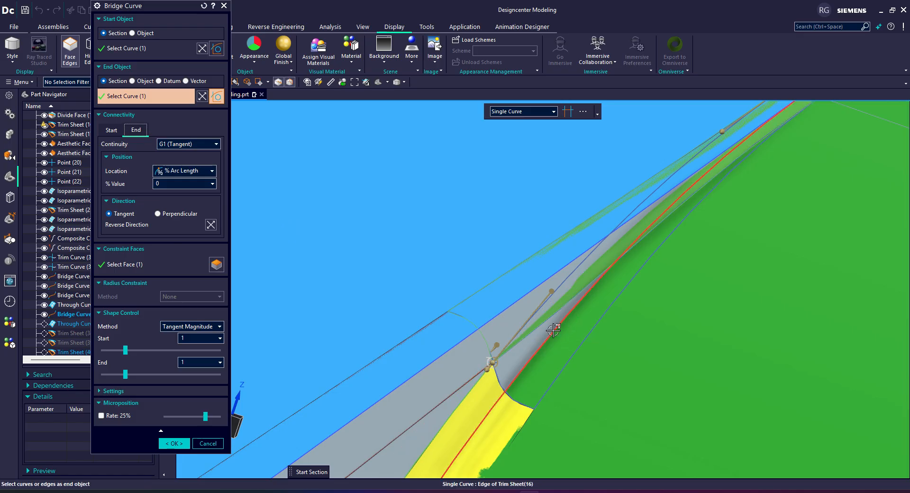
# - Examine the constraint face used by Bridge Curve (36), compare it with Through Curve Mesh (35), and accept the feature as it is
pyautogui.click(139, 263)
pyautogui.click(578, 270)
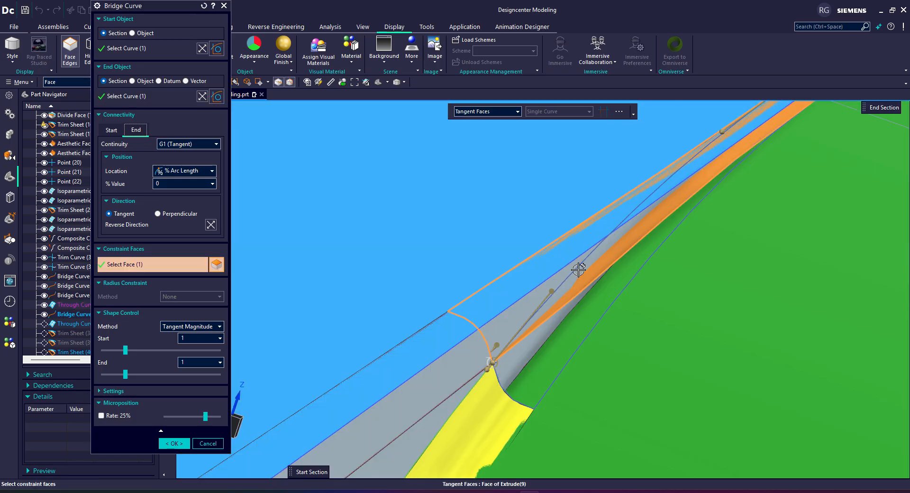
pyautogui.moveTo(579, 270); pyautogui.dragTo(383, 216, button='middle')
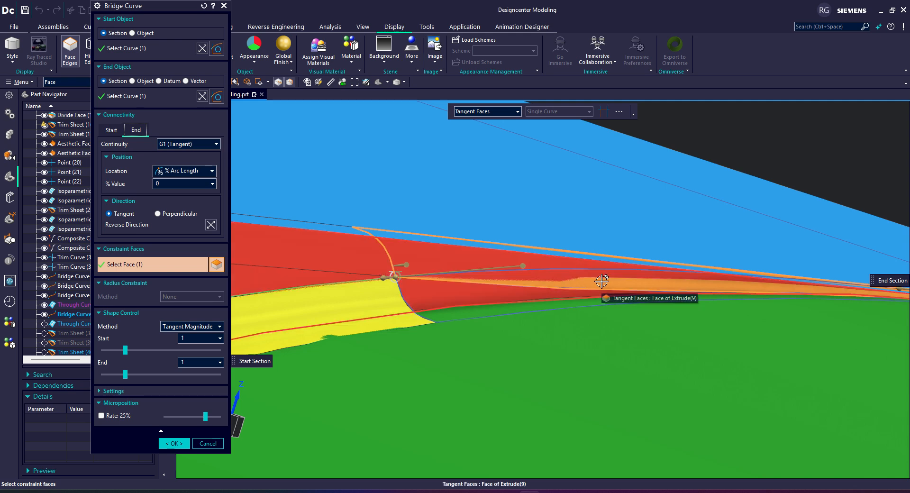
pyautogui.moveTo(546, 283)
pyautogui.mouseDown(button='middle')
pyautogui.moveTo(525, 275)
pyautogui.moveTo(533, 280)
pyautogui.mouseUp(button='middle')
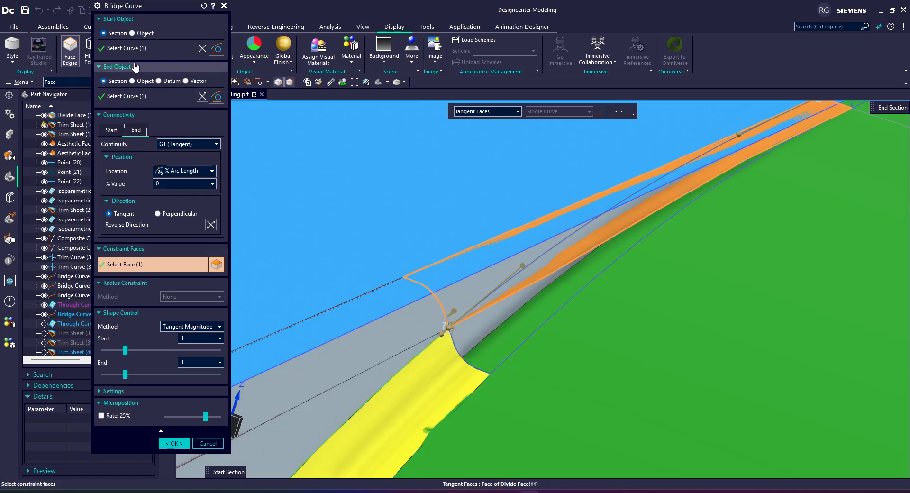
pyautogui.moveTo(163, 5); pyautogui.dragTo(215, 13)
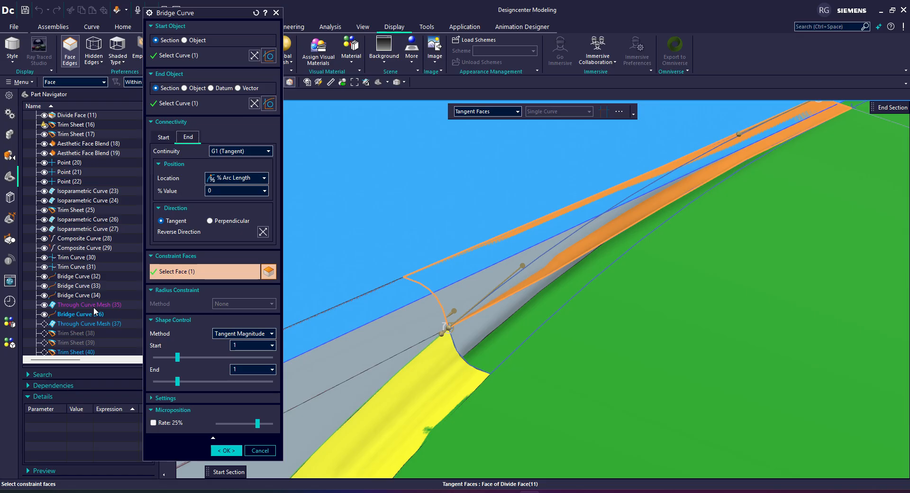
pyautogui.click(228, 451)
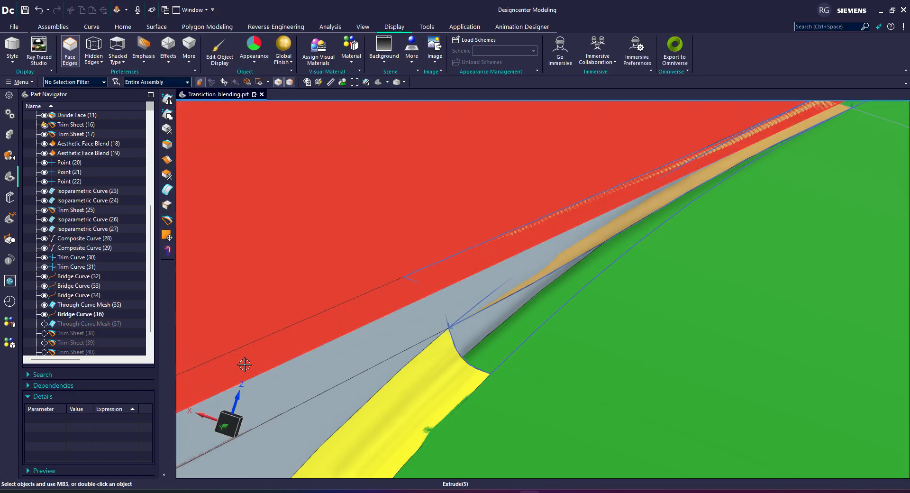
# - Make Through Curve Mesh (37) the current feature and open it for editing
pyautogui.rightClick(113, 326)
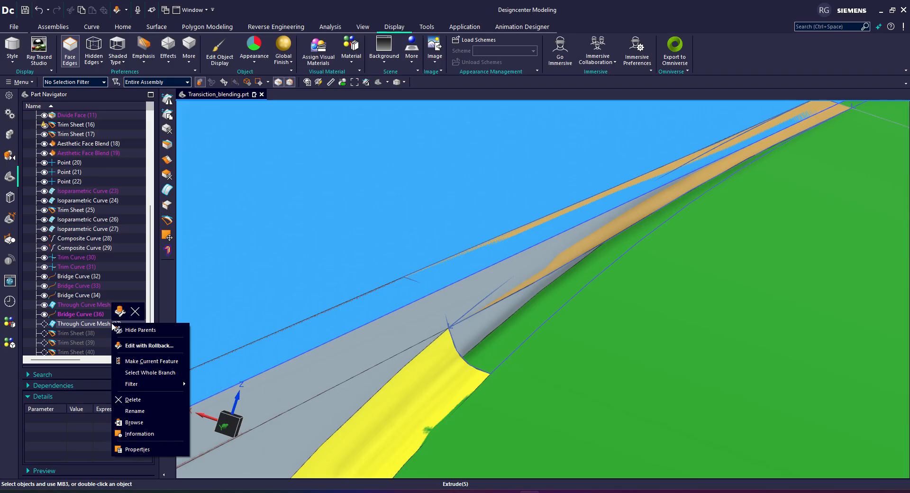
pyautogui.click(140, 362)
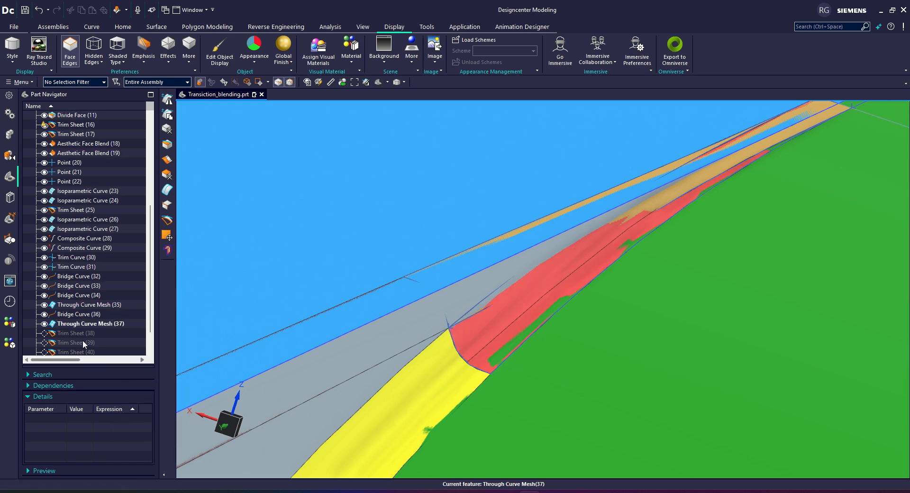
pyautogui.doubleClick(84, 325)
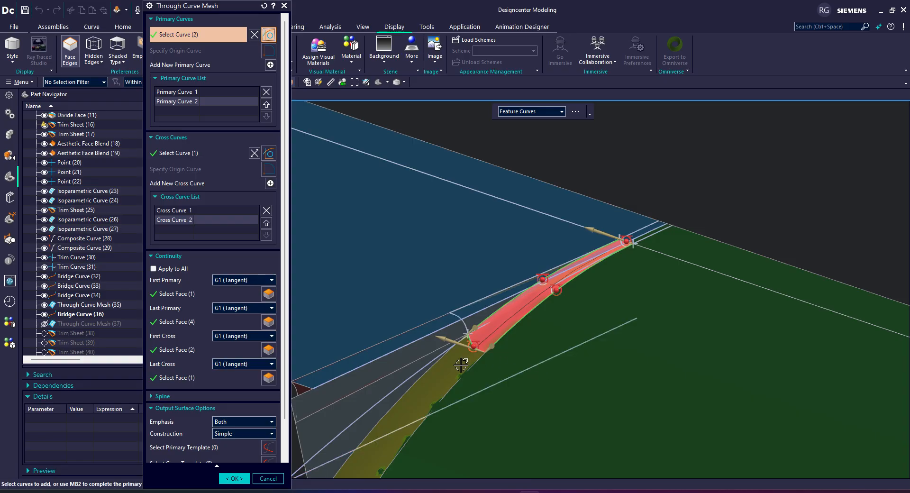
# - Examine the primary and cross curves of Through Curve Mesh (37) between the yellow blend's end and the far corner
pyautogui.scroll(3, 467, 362)
pyautogui.scroll(-1, 533, 336)
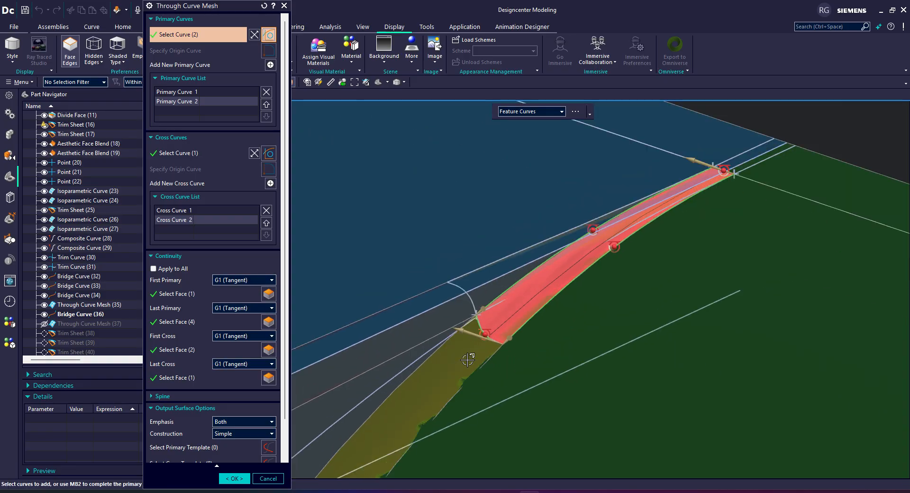
pyautogui.scroll(2, 642, 262)
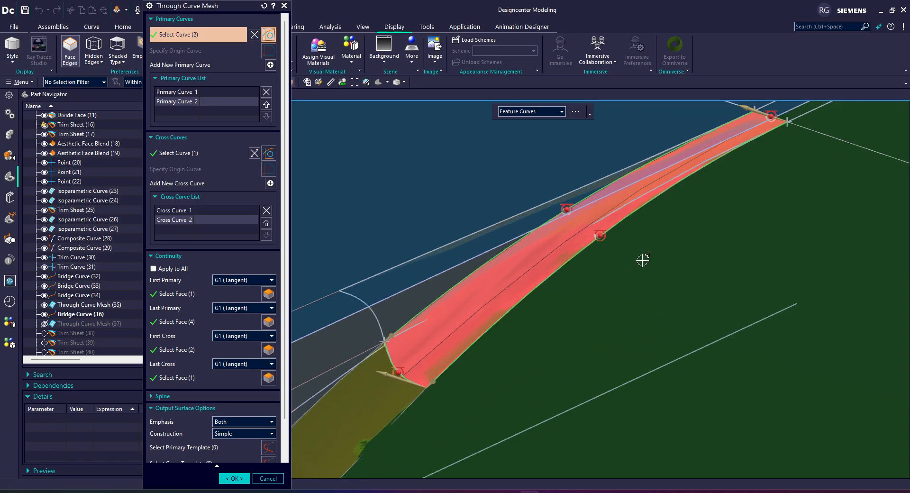
pyautogui.scroll(-3, 557, 303)
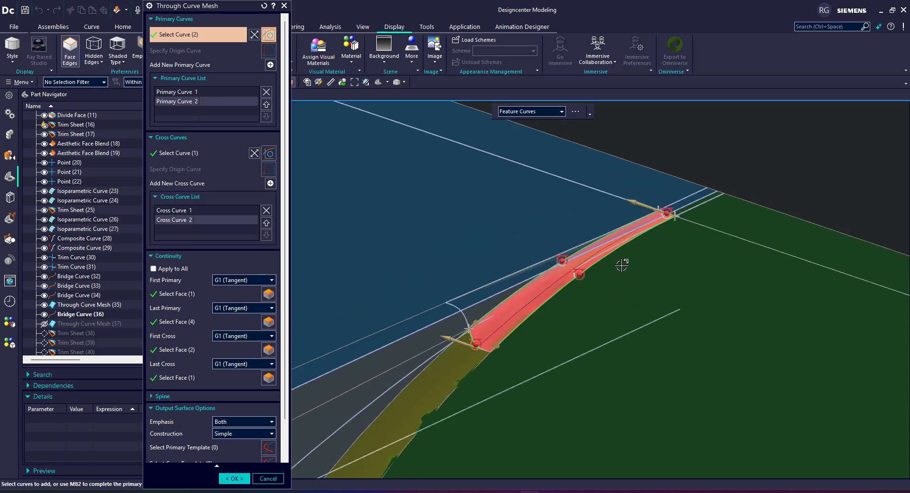
pyautogui.scroll(2, 663, 227)
pyautogui.scroll(-2, 487, 329)
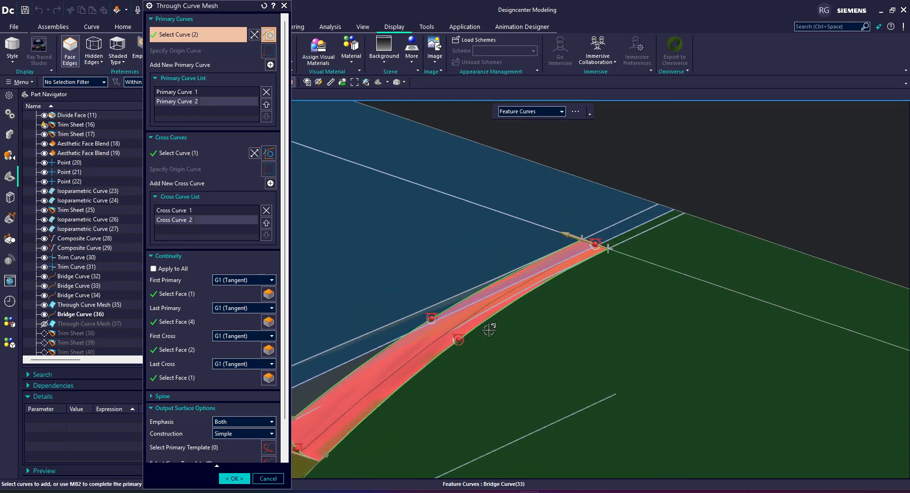
pyautogui.scroll(-3, 547, 337)
pyautogui.scroll(1, 398, 394)
pyautogui.scroll(2, 398, 394)
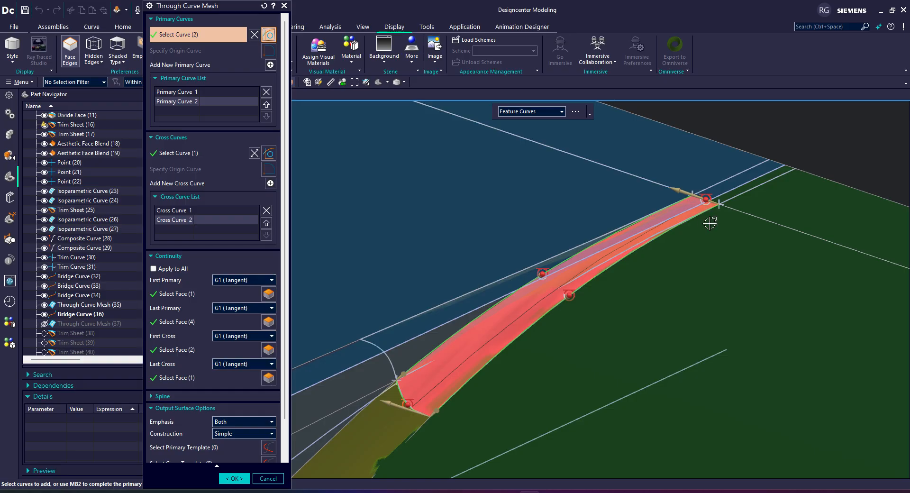
pyautogui.scroll(3, 709, 223)
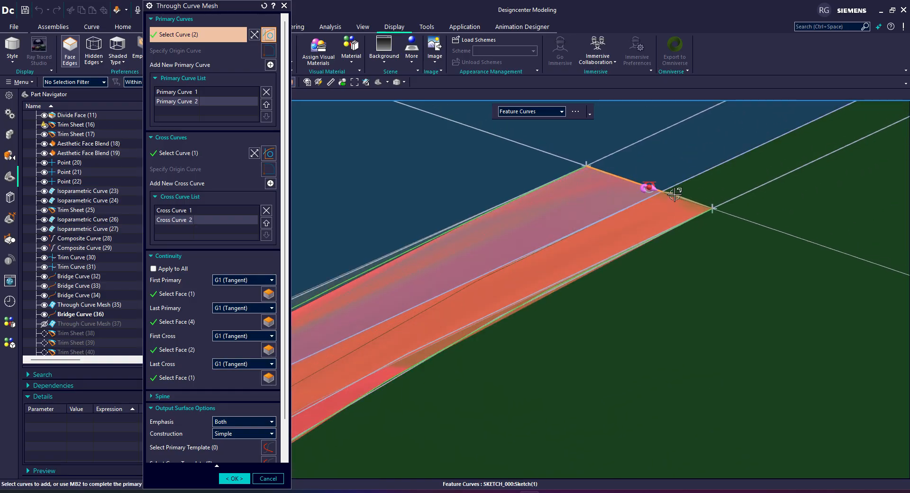
pyautogui.scroll(-4, 699, 206)
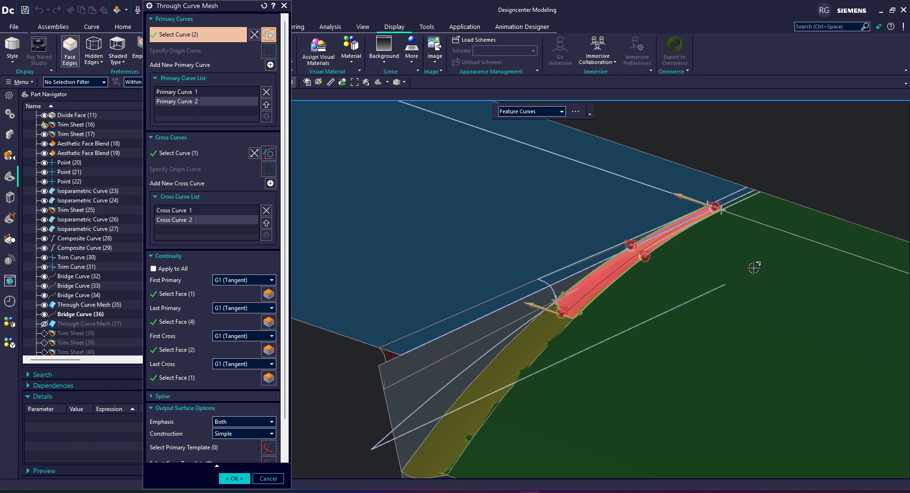
# - Review the continuity settings and constraint faces of Through Curve Mesh (37), accept it as it is, and inspect the resulting surface
pyautogui.scroll(2, 754, 264)
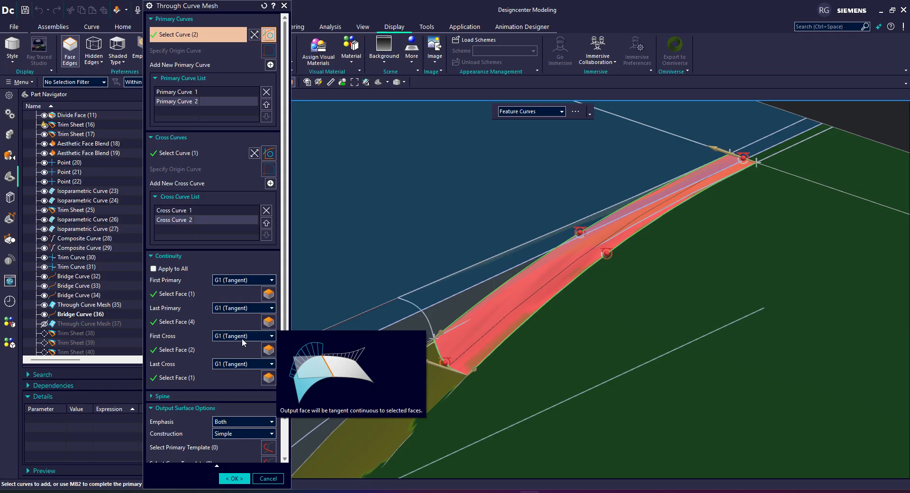
pyautogui.scroll(-2, 243, 336)
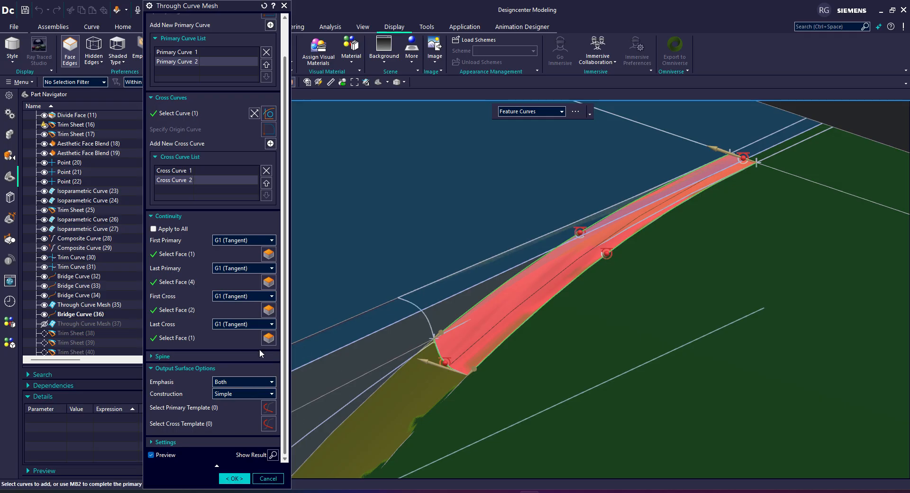
pyautogui.click(236, 479)
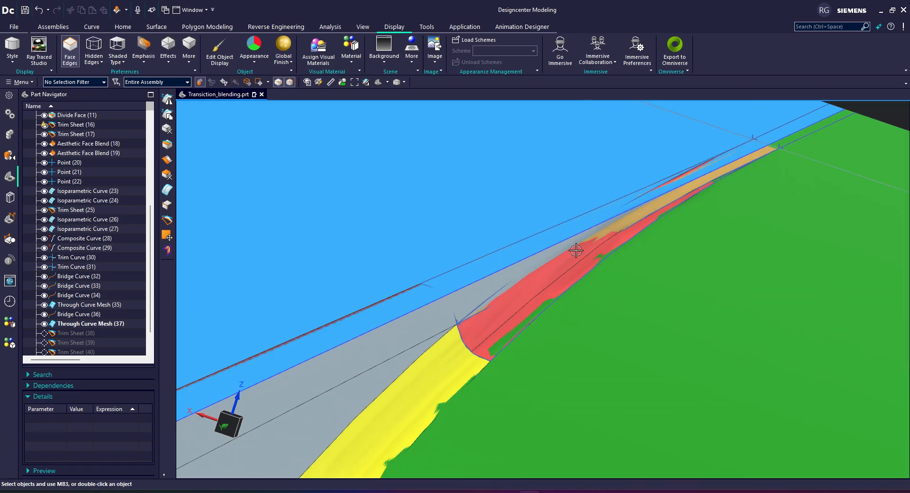
pyautogui.moveTo(498, 319); pyautogui.dragTo(499, 315, button='middle')
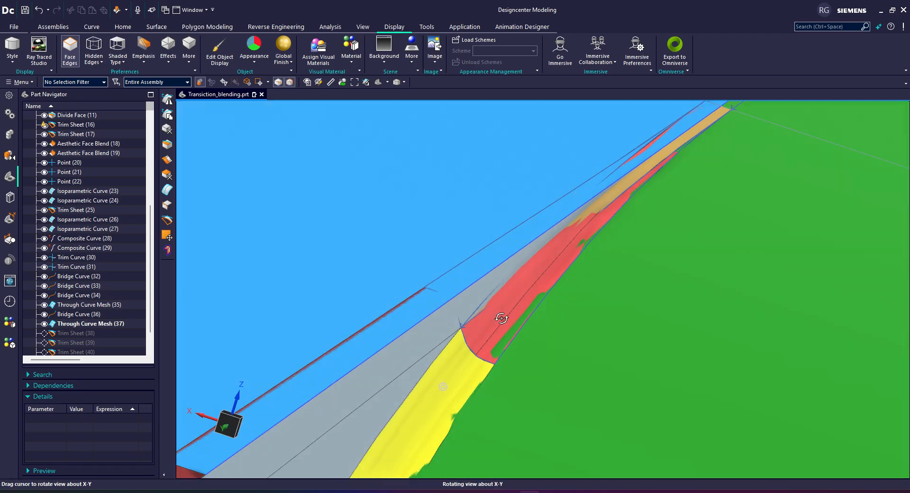
# - Advance the current feature through Trim Sheet (38), Trim Sheet (39), Trim Sheet (40) and Trim Sheet (41) in order
pyautogui.scroll(-1, 73, 310)
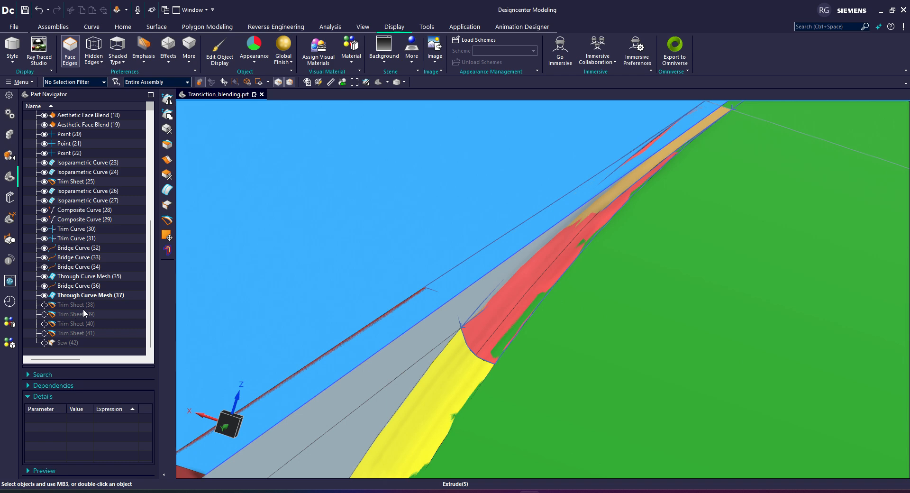
pyautogui.rightClick(87, 306)
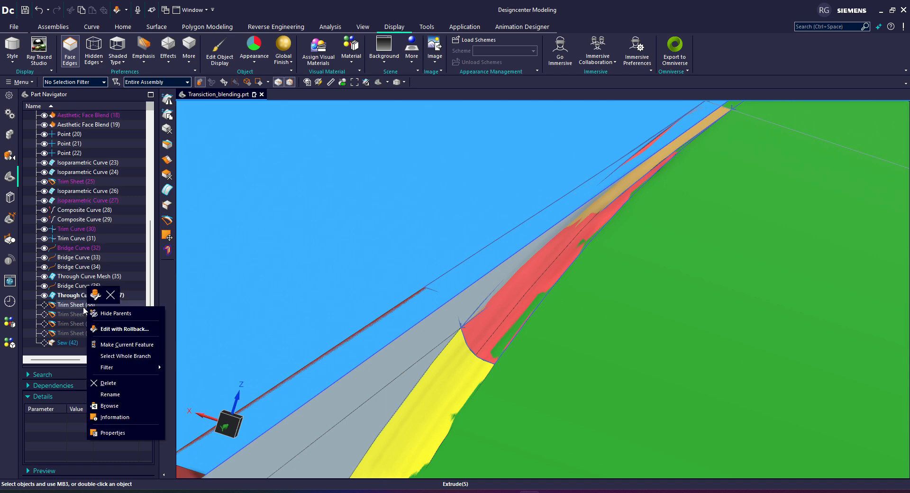
pyautogui.click(131, 345)
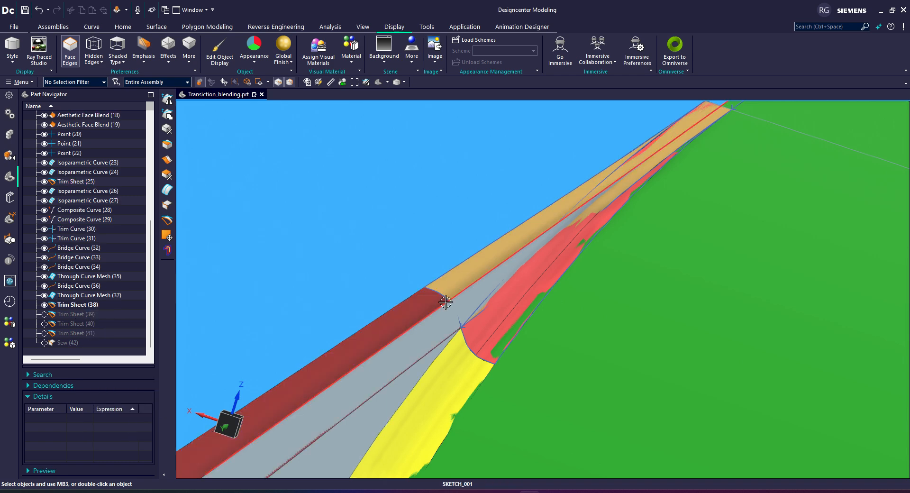
pyautogui.rightClick(90, 314)
pyautogui.click(124, 350)
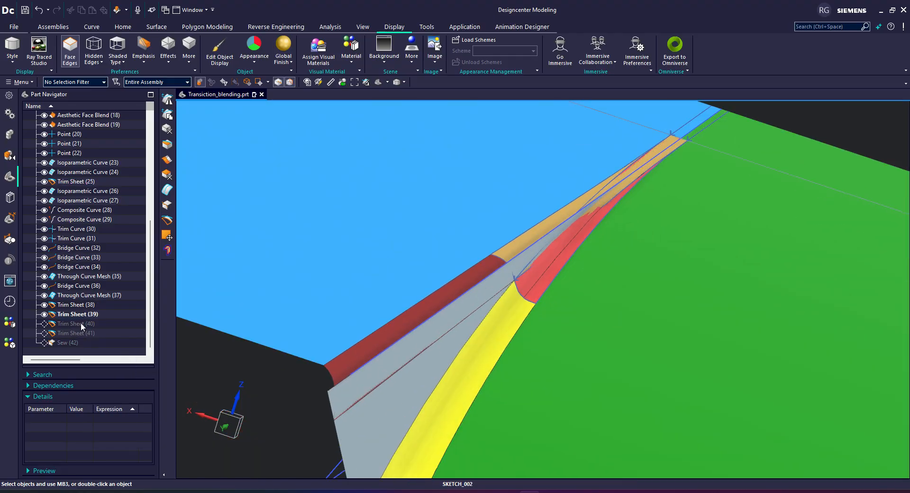
pyautogui.rightClick(81, 323)
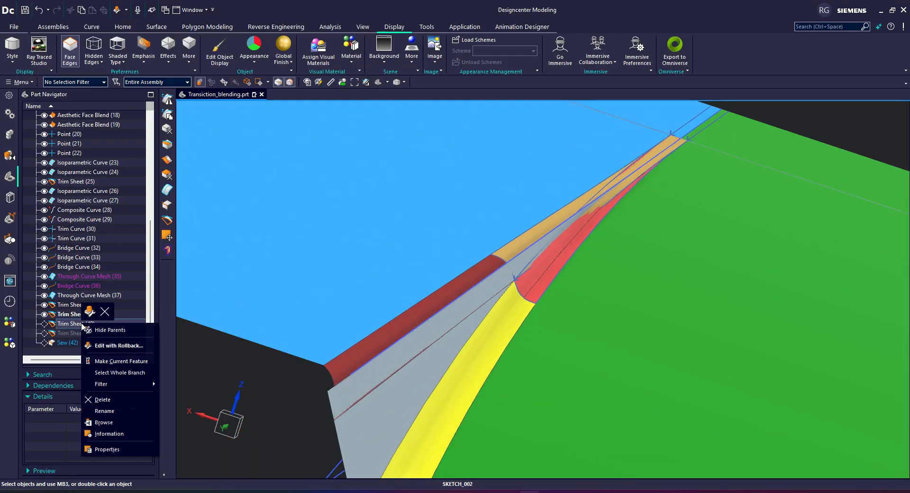
pyautogui.click(119, 361)
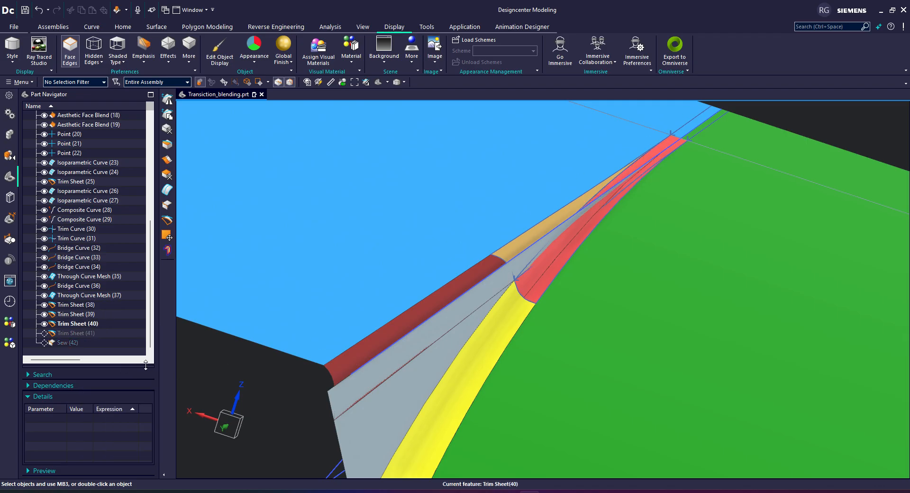
pyautogui.rightClick(73, 333)
pyautogui.click(102, 370)
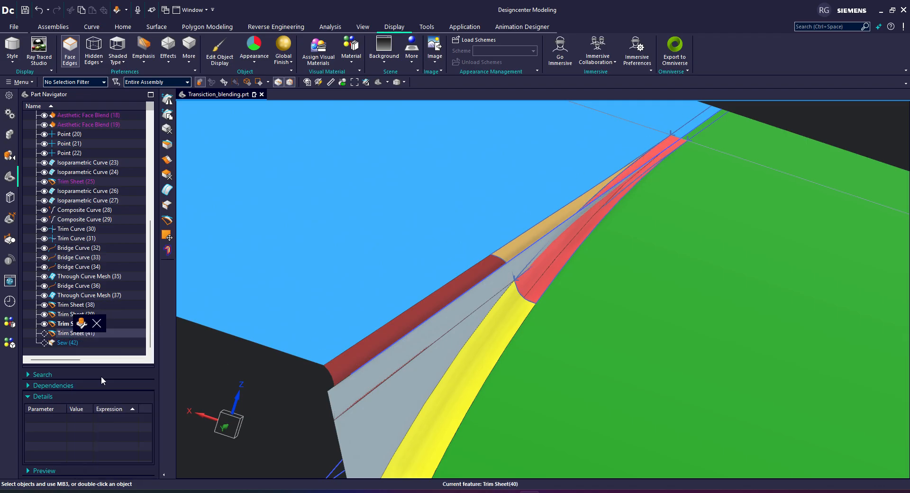
# - Make Sew (42) the current feature and examine the completed transition between the blue and green surfaces
pyautogui.rightClick(71, 342)
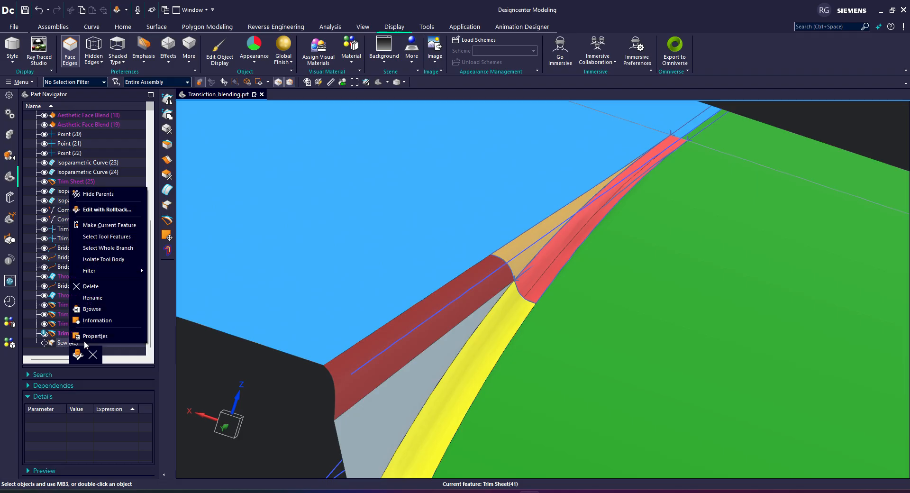
pyautogui.click(115, 226)
pyautogui.moveTo(550, 309); pyautogui.dragTo(558, 288, button='middle')
pyautogui.moveTo(550, 242); pyautogui.dragTo(524, 260, button='middle')
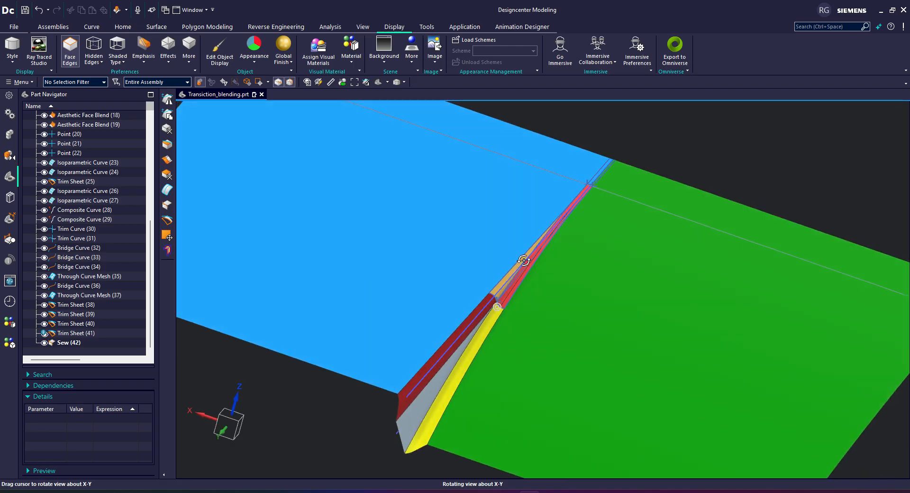
pyautogui.moveTo(496, 208); pyautogui.dragTo(598, 196, button='middle')
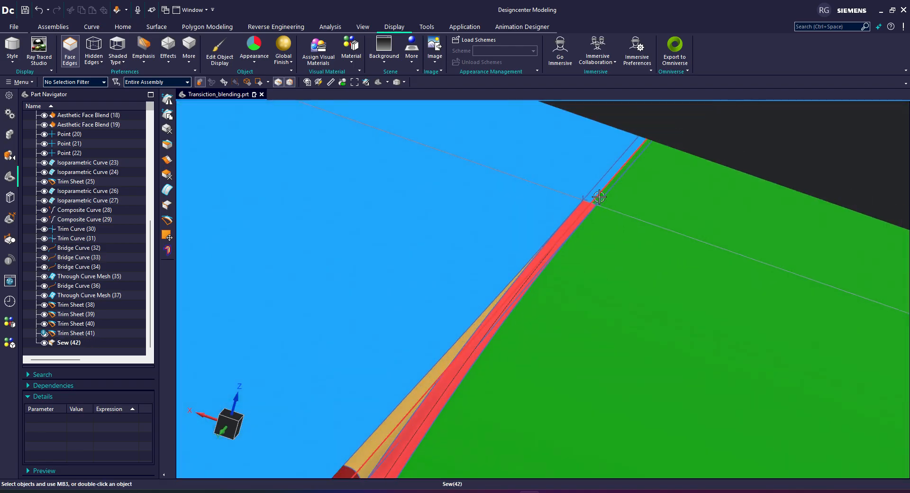
# - Open Trim Sheet (41) for editing, check its target and boundary, and accept it without changes
pyautogui.scroll(5, 74, 284)
pyautogui.scroll(-5, 73, 285)
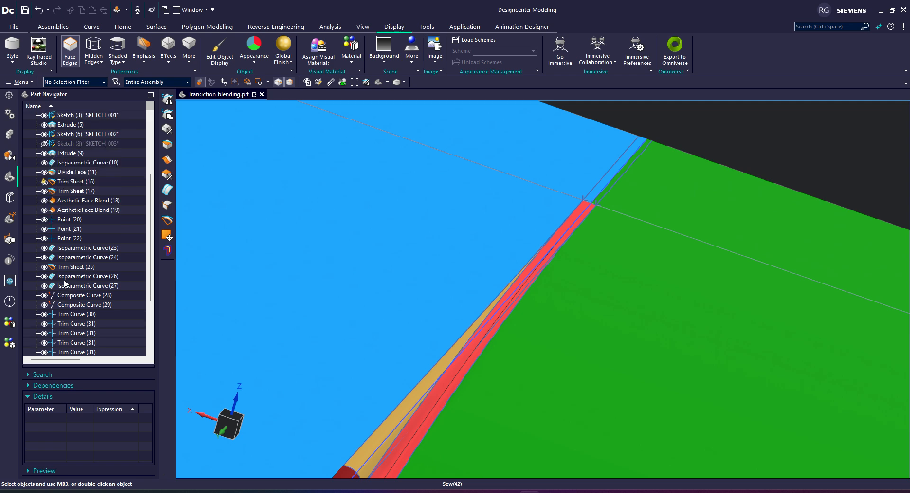
pyautogui.doubleClick(71, 333)
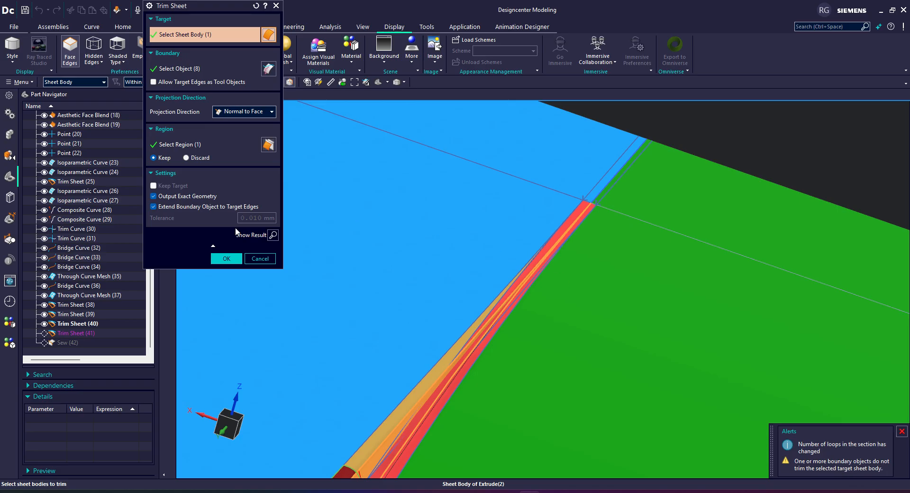
pyautogui.click(227, 258)
pyautogui.moveTo(315, 266); pyautogui.dragTo(692, 209, button='middle')
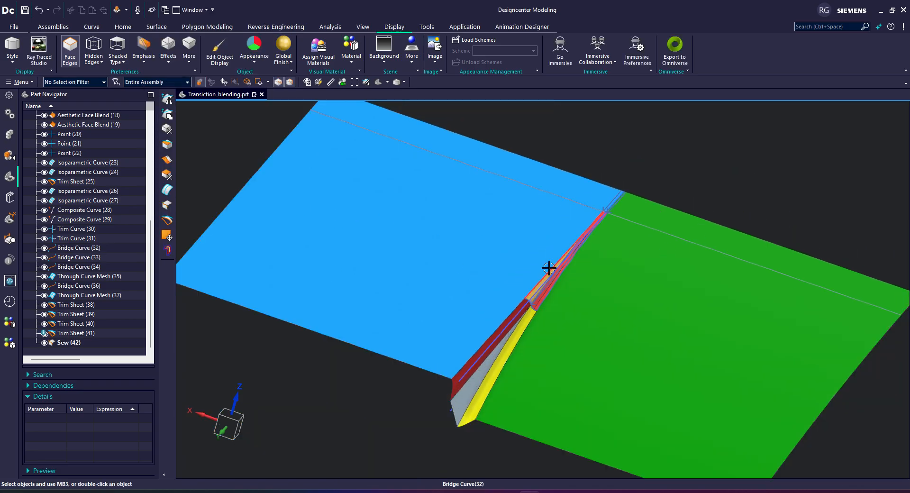
pyautogui.moveTo(548, 264); pyautogui.dragTo(533, 266, button='middle')
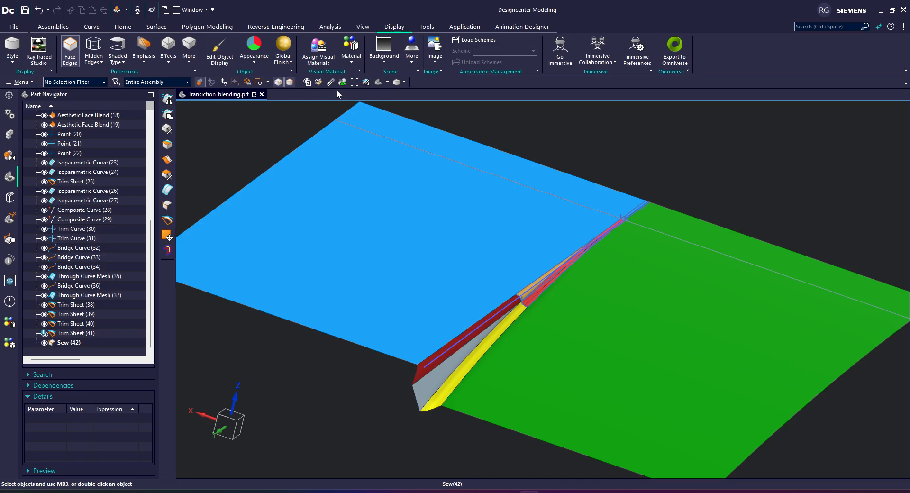
# - Show the analysis objects so the sheet bodies display their reflection stripes
pyautogui.click(307, 82)
pyautogui.click(281, 115)
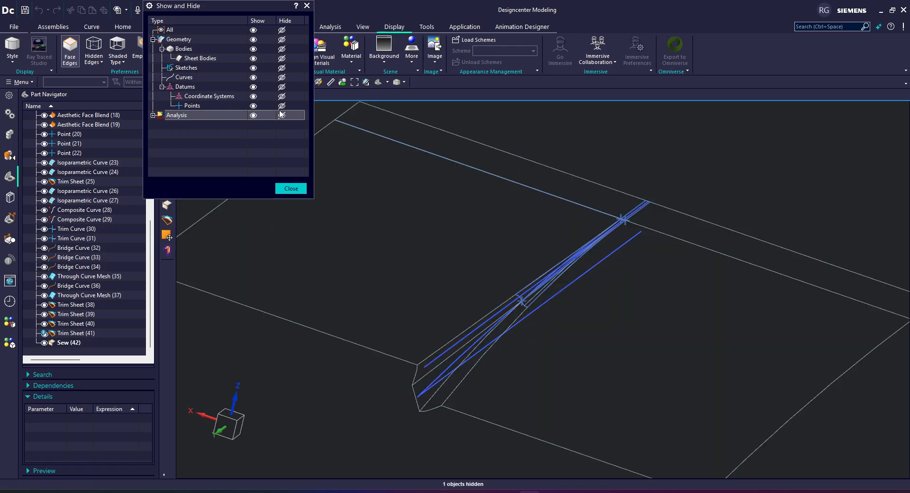
pyautogui.click(283, 115)
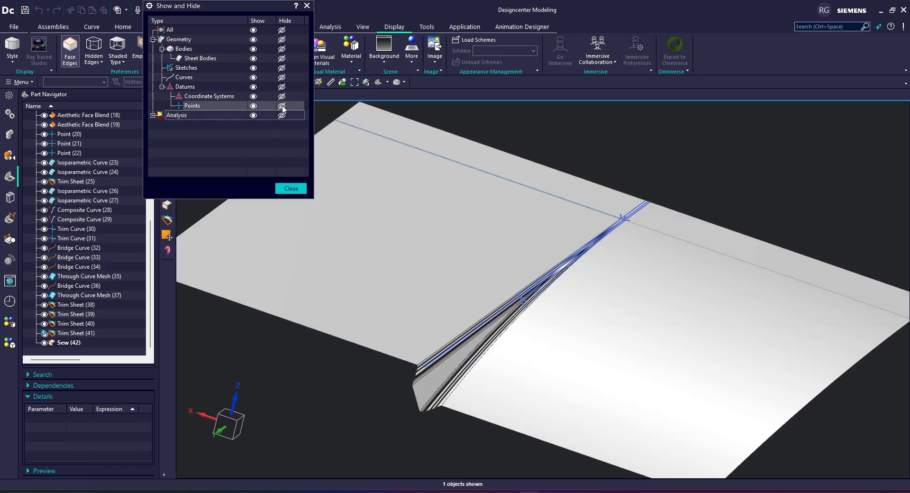
# - Hide all points, curves and sketches, leaving only the sheet bodies and their surface analysis displayed
pyautogui.click(281, 106)
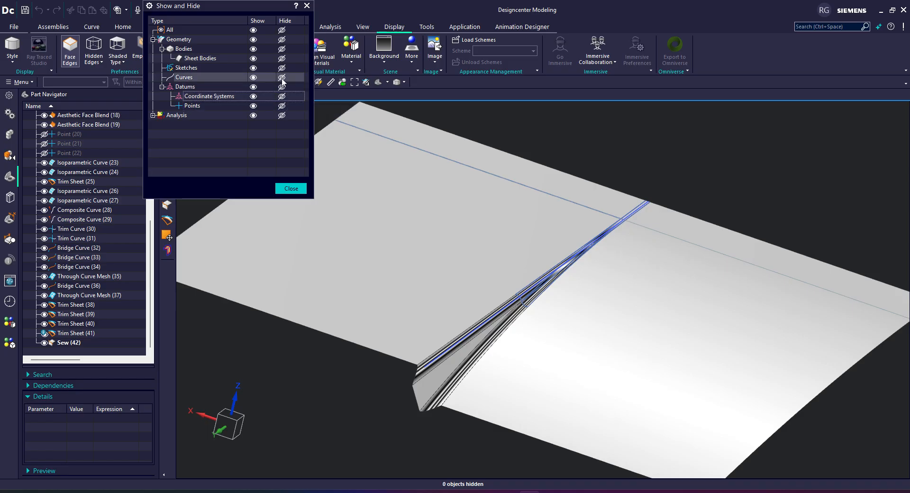
pyautogui.click(281, 77)
pyautogui.click(282, 69)
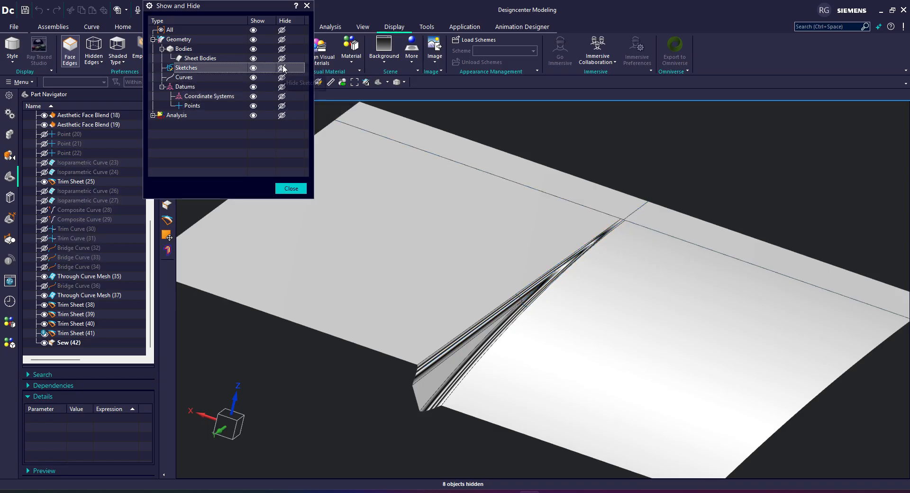
pyautogui.click(283, 59)
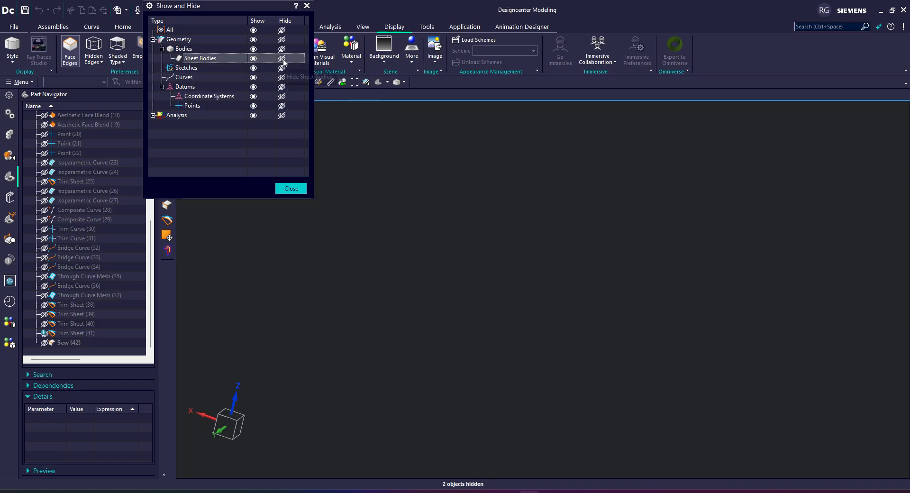
pyautogui.click(253, 59)
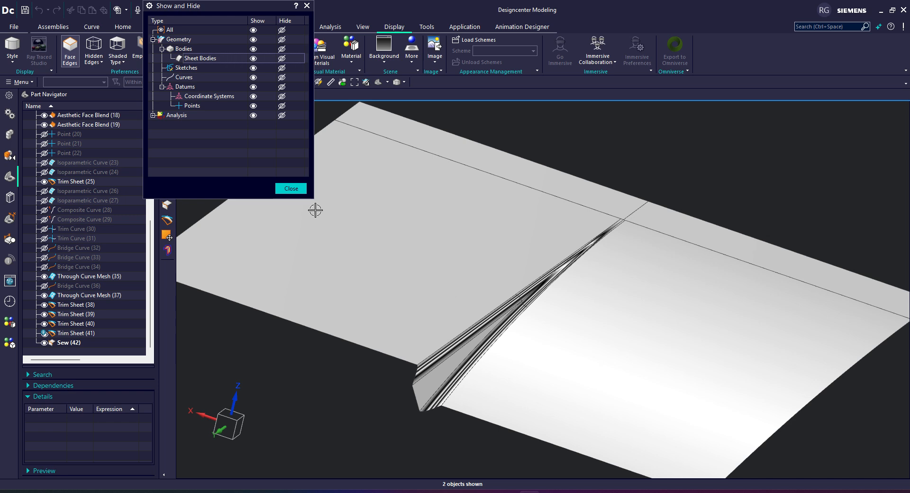
pyautogui.click(291, 188)
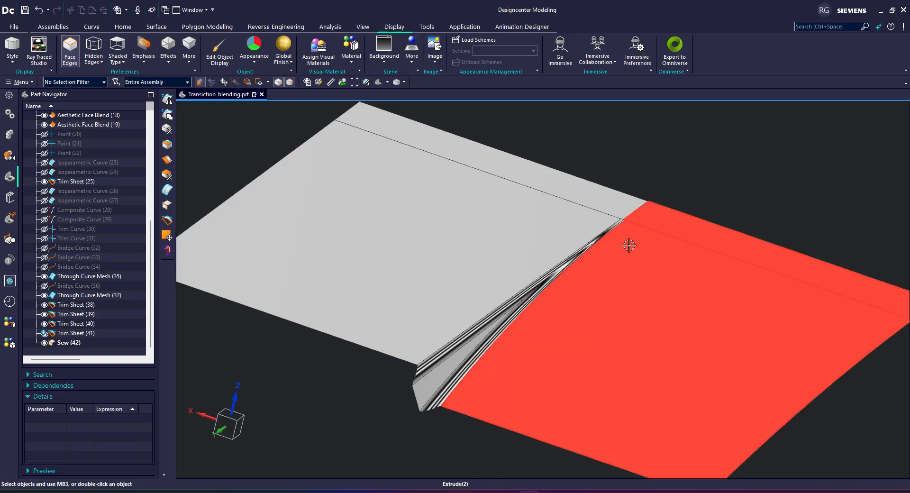
# - Examine the flow of the reflection stripes where the two blends merge into the curve mesh surfaces
pyautogui.moveTo(528, 278)
pyautogui.mouseDown(button='middle')
pyautogui.moveTo(544, 280)
pyautogui.moveTo(532, 280)
pyautogui.mouseUp(button='middle')
pyautogui.scroll(8, 532, 280)
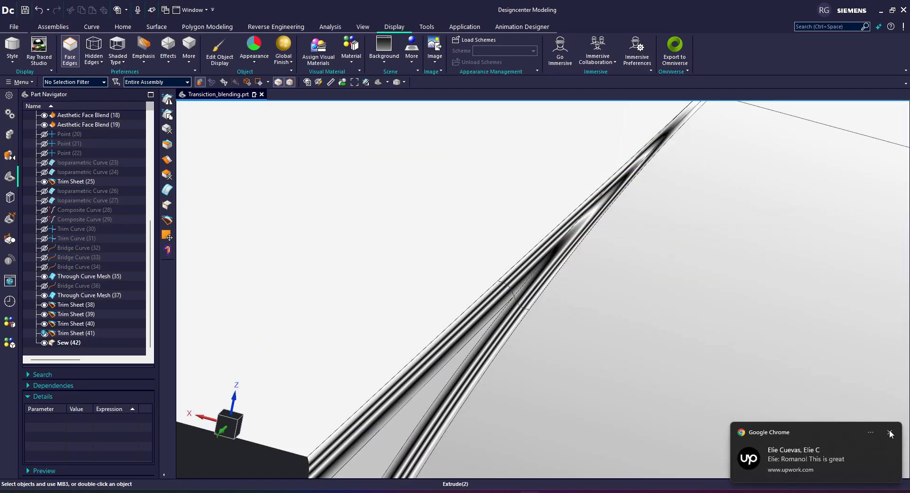
pyautogui.click(890, 433)
pyautogui.scroll(5, 478, 267)
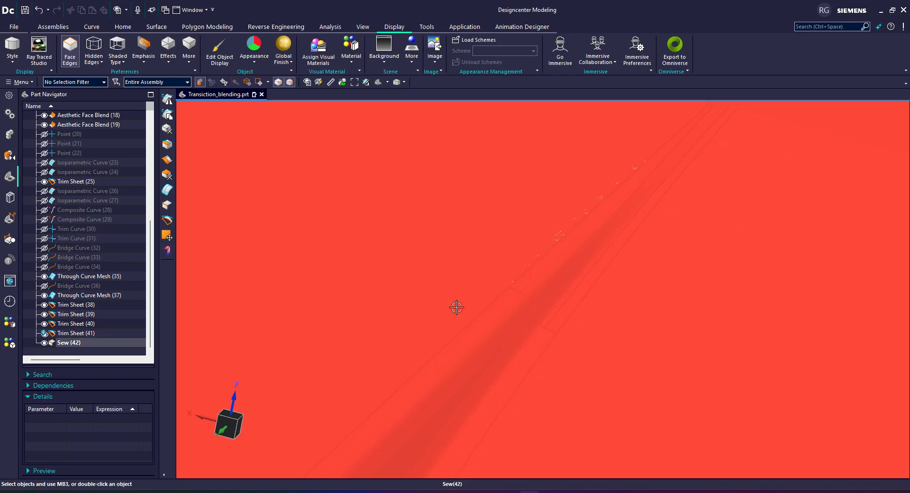
pyautogui.scroll(-5, 457, 307)
pyautogui.scroll(6, 524, 325)
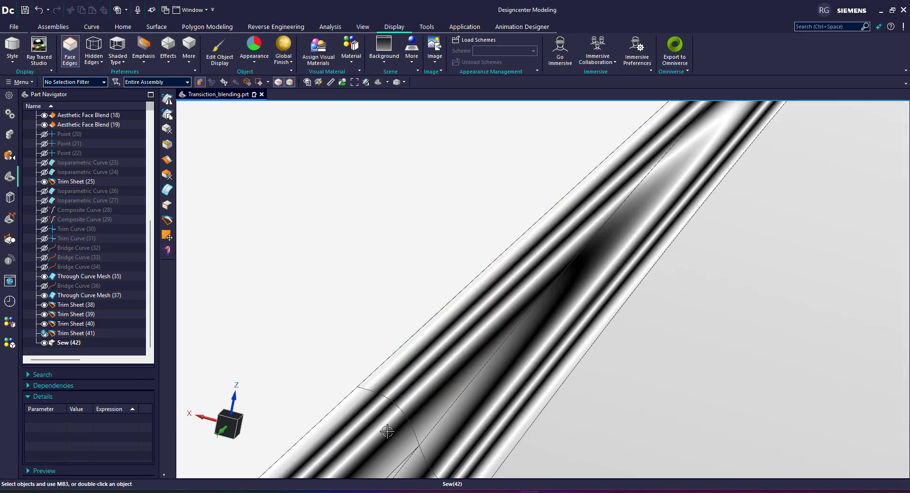
pyautogui.scroll(4, 400, 401)
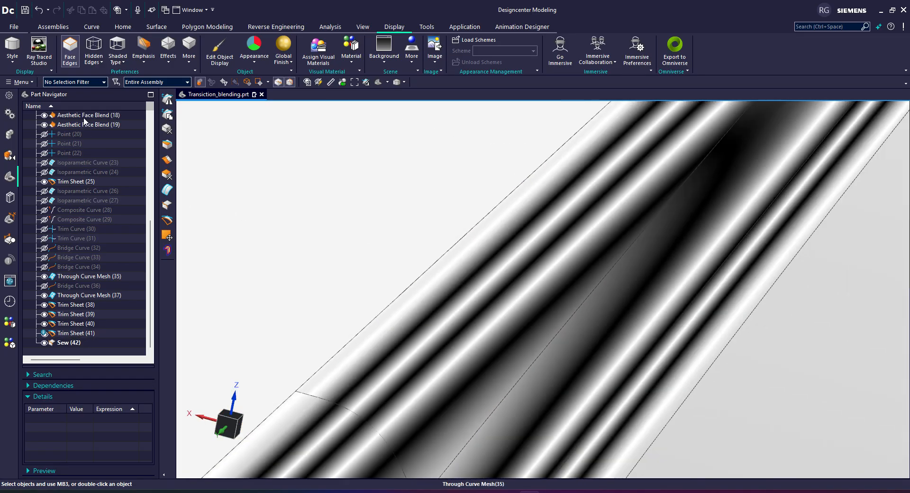
# - Set the selection filter to View and dismiss the browser notification
pyautogui.click(86, 84)
pyautogui.click(72, 221)
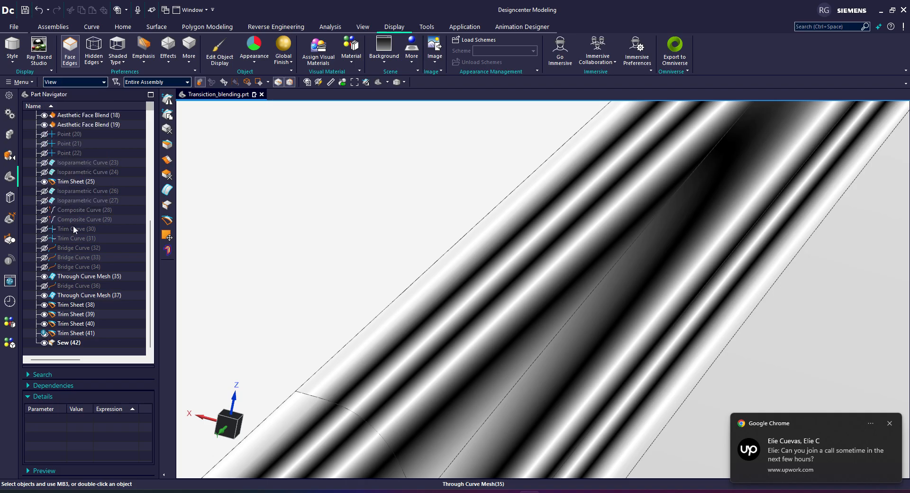
pyautogui.click(888, 423)
# - Turn off the face edges and examine the reflection stripes along the transition up to its vanishing end
pyautogui.scroll(-6, 652, 366)
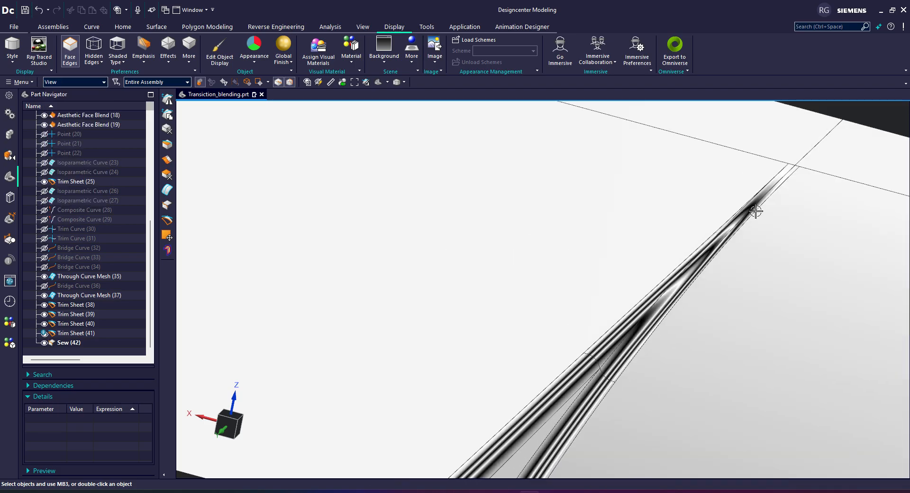
pyautogui.scroll(4, 759, 204)
pyautogui.scroll(2, 661, 241)
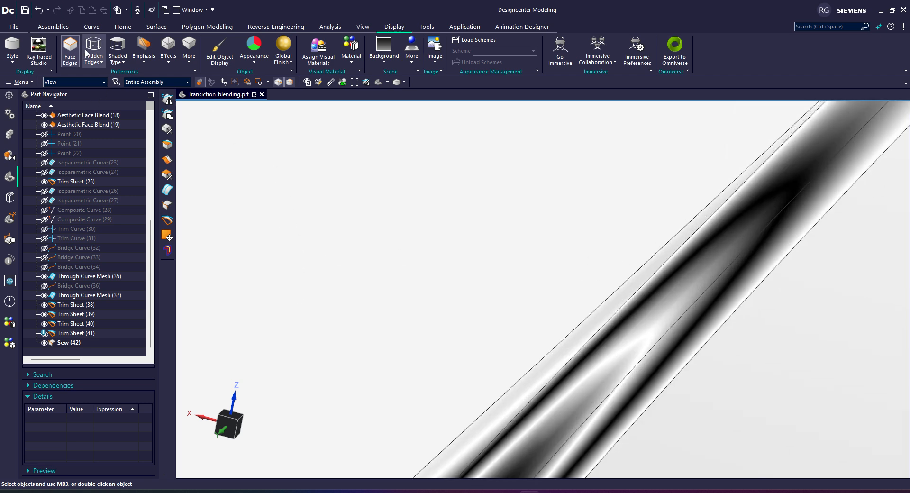
pyautogui.click(70, 51)
pyautogui.scroll(-4, 506, 243)
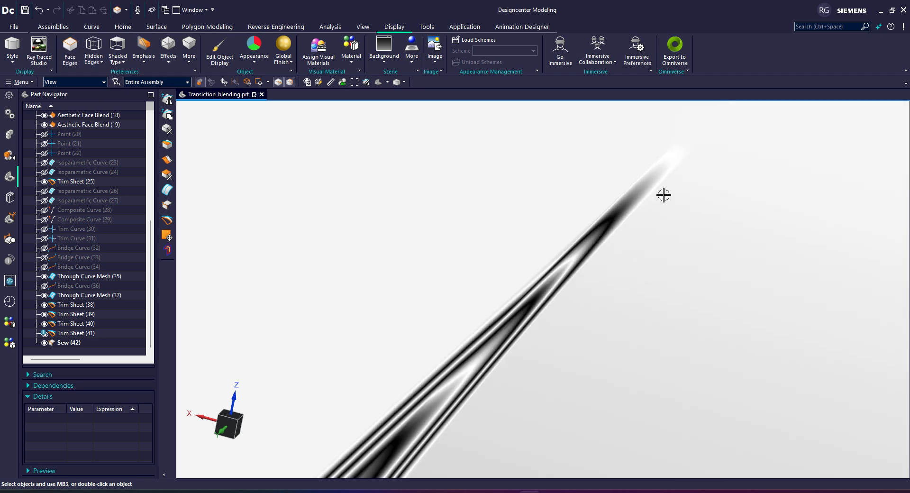
pyautogui.scroll(-2, 627, 268)
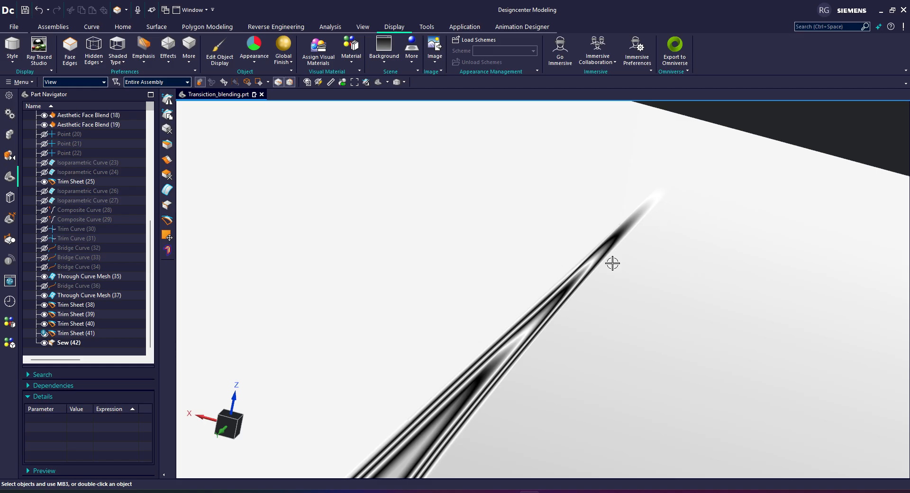
pyautogui.scroll(1, 526, 349)
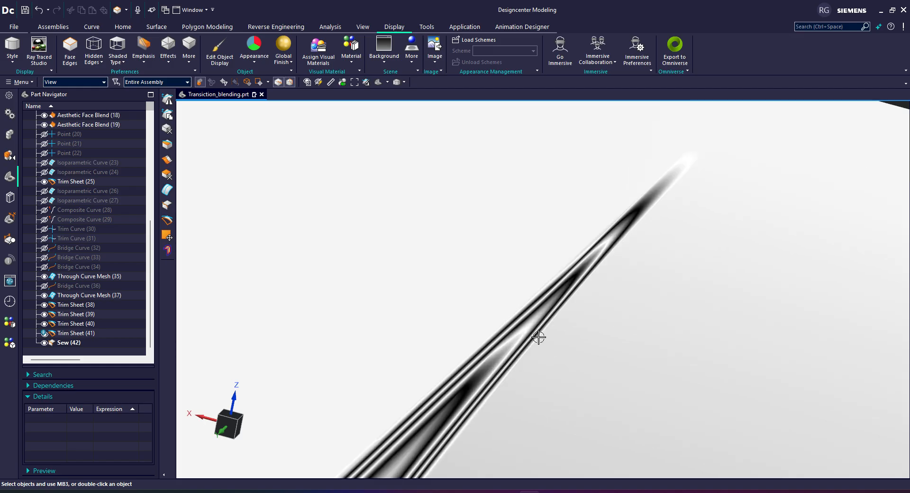
# - Examine the reflection stripes at the transition's tip close up, and compare them with the flow over the whole blend
pyautogui.scroll(-2, 538, 336)
pyautogui.scroll(3, 656, 194)
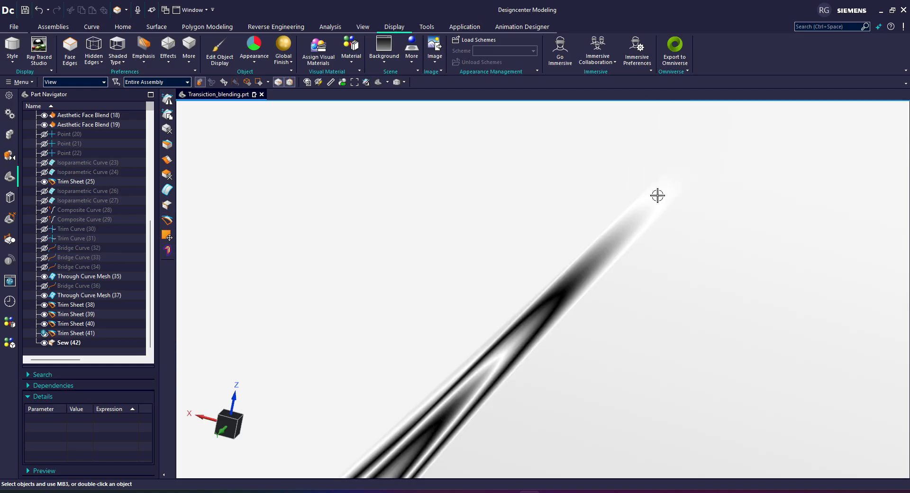
pyautogui.scroll(2, 650, 208)
pyautogui.scroll(-4, 683, 190)
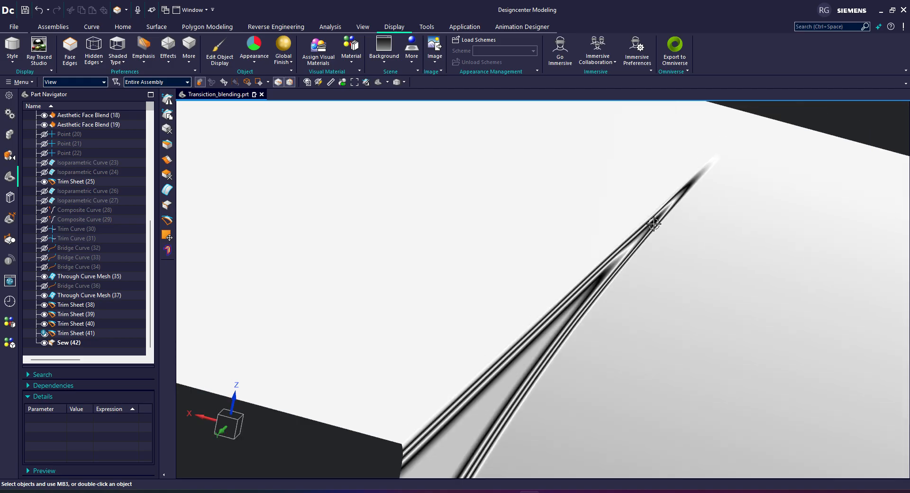
pyautogui.scroll(-3, 653, 224)
pyautogui.scroll(6, 681, 223)
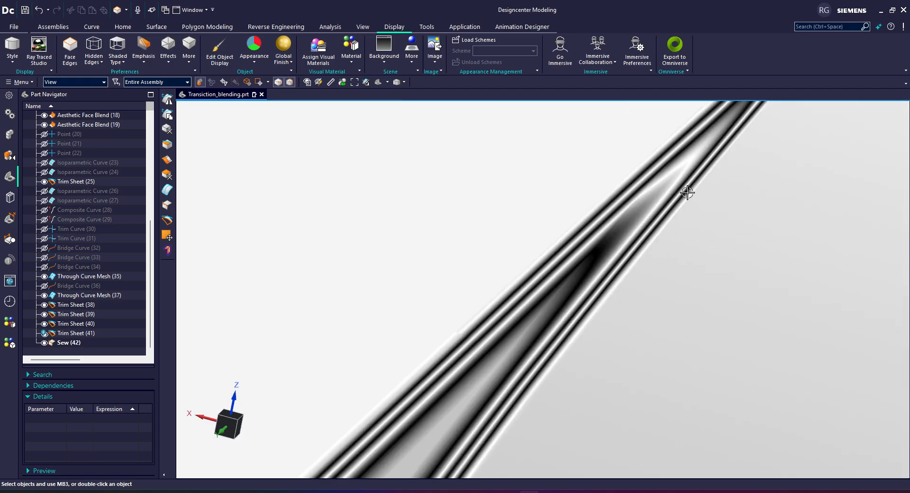
pyautogui.moveTo(622, 287); pyautogui.dragTo(628, 269, button='middle')
pyautogui.scroll(-4, 677, 199)
pyautogui.scroll(-1, 696, 179)
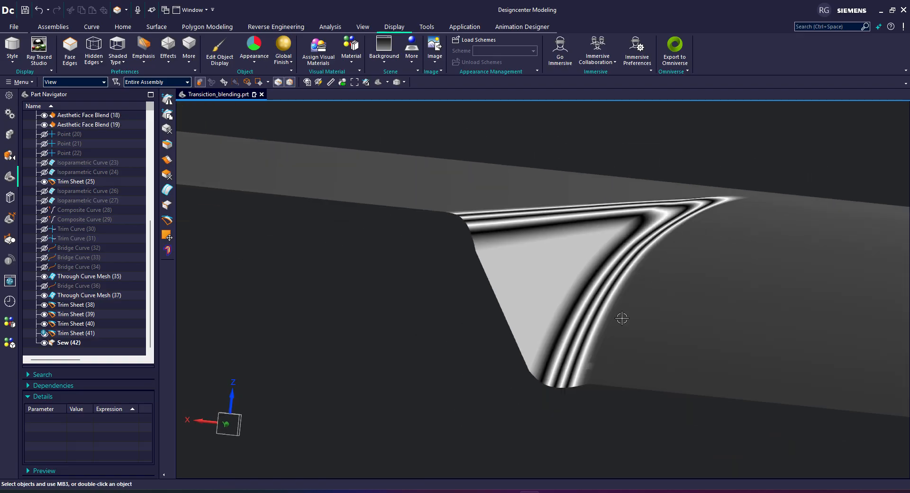
# - Set the angular dimension ANGLE of sketch SKETCH_003 to 10 degrees to update the transition
pyautogui.scroll(7, 119, 260)
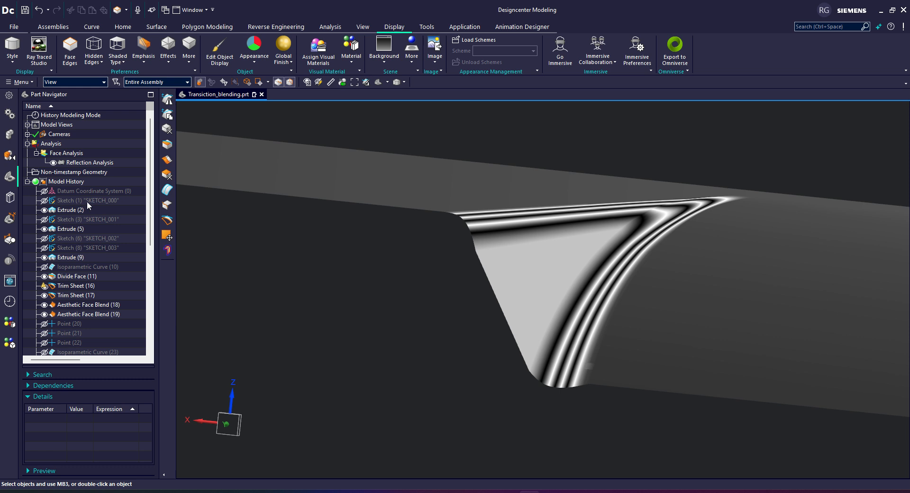
pyautogui.click(890, 430)
pyautogui.click(94, 240)
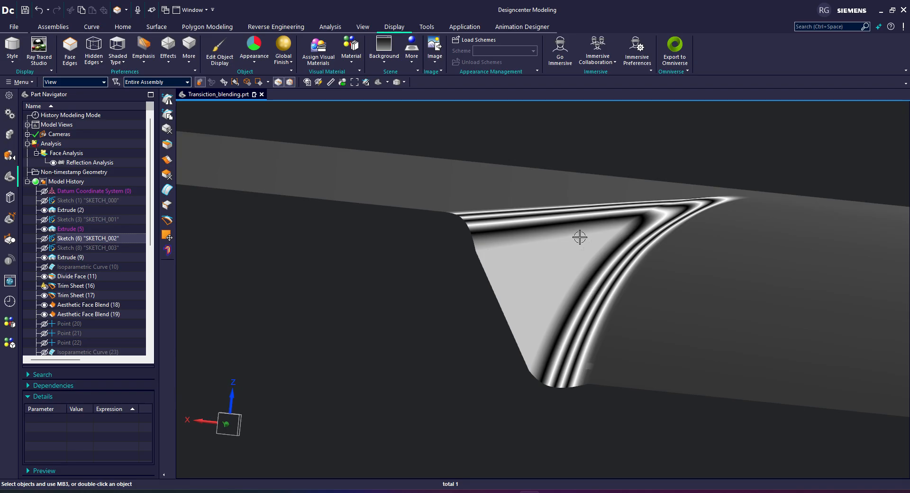
pyautogui.scroll(1, 580, 237)
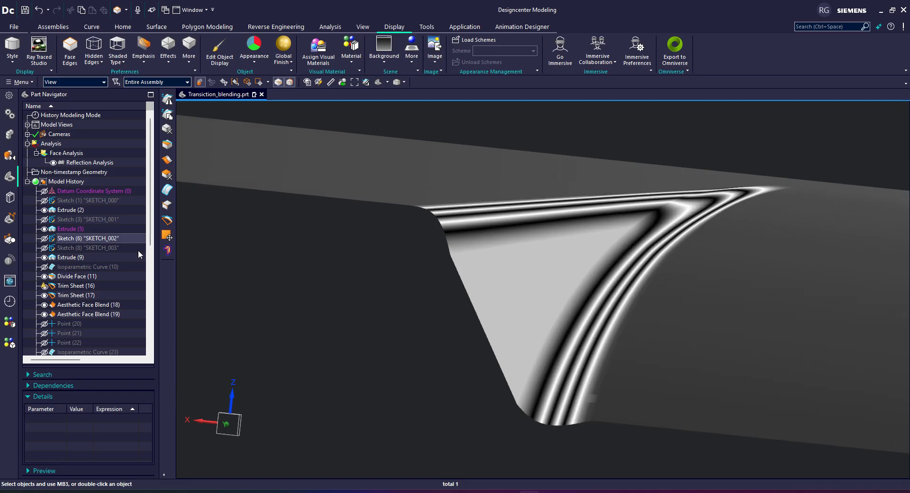
pyautogui.click(90, 247)
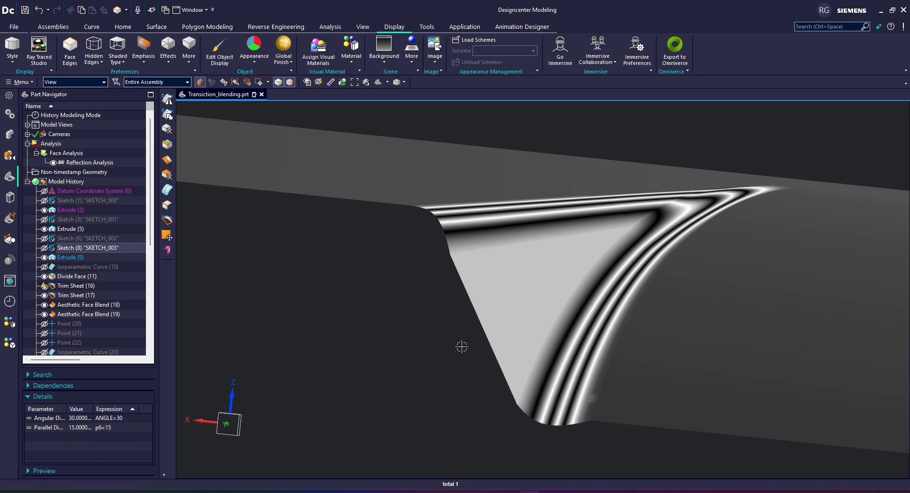
pyautogui.moveTo(463, 345); pyautogui.dragTo(515, 317, button='middle')
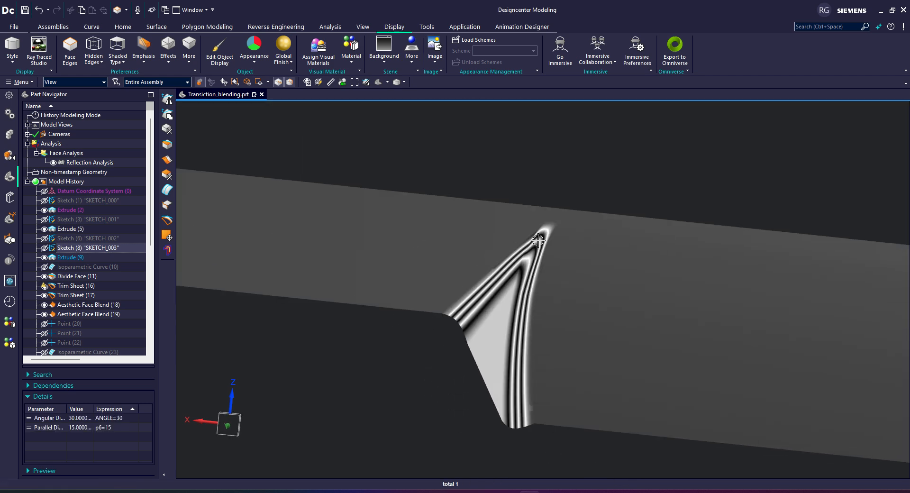
pyautogui.moveTo(538, 241); pyautogui.dragTo(545, 254, button='middle')
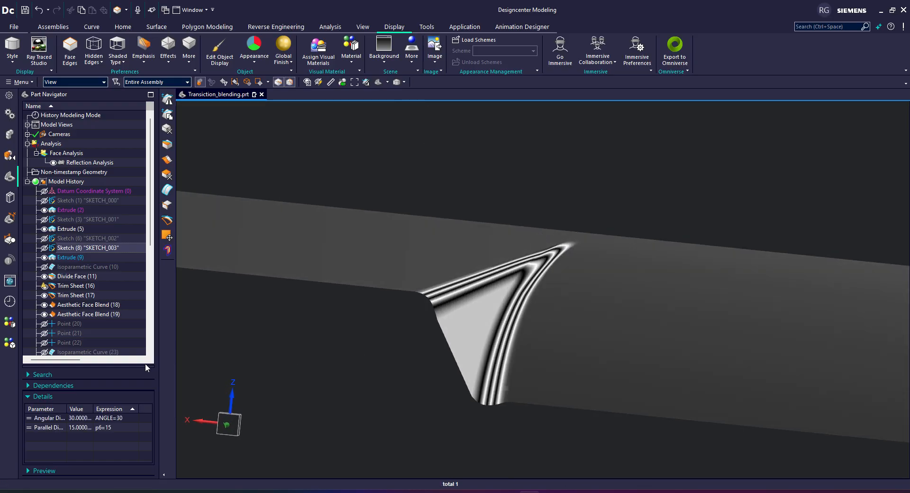
pyautogui.click(122, 420)
pyautogui.click(121, 419)
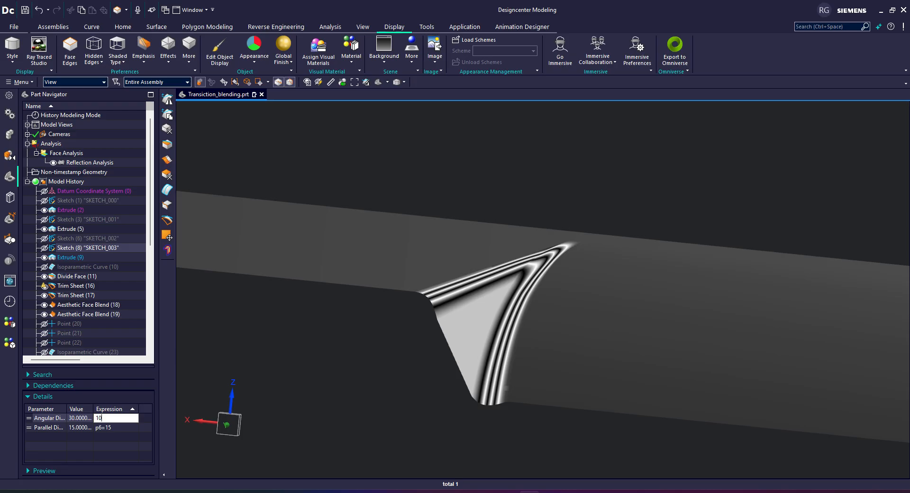
pyautogui.press('Return')
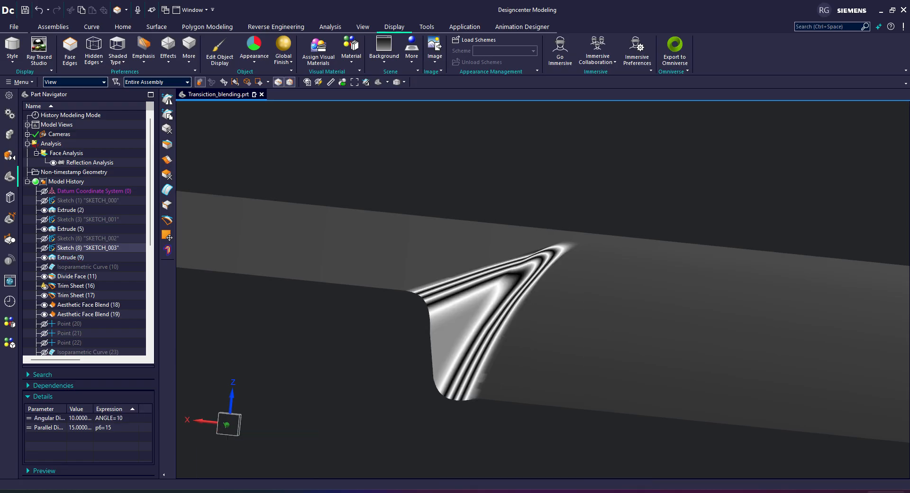
# - Examine the reflection stripes on the updated transition, from the open end to the vanishing tip
pyautogui.moveTo(382, 223); pyautogui.dragTo(380, 227, button='middle')
pyautogui.scroll(6, 478, 260)
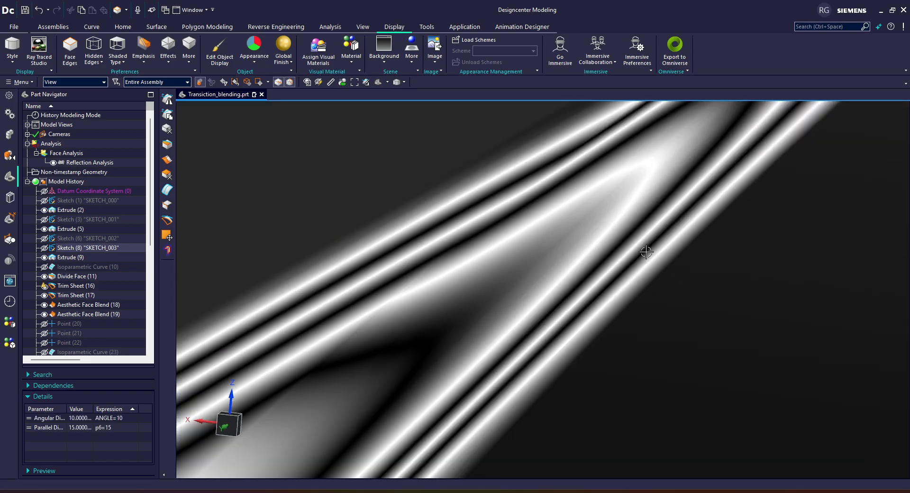
pyautogui.scroll(-8, 607, 306)
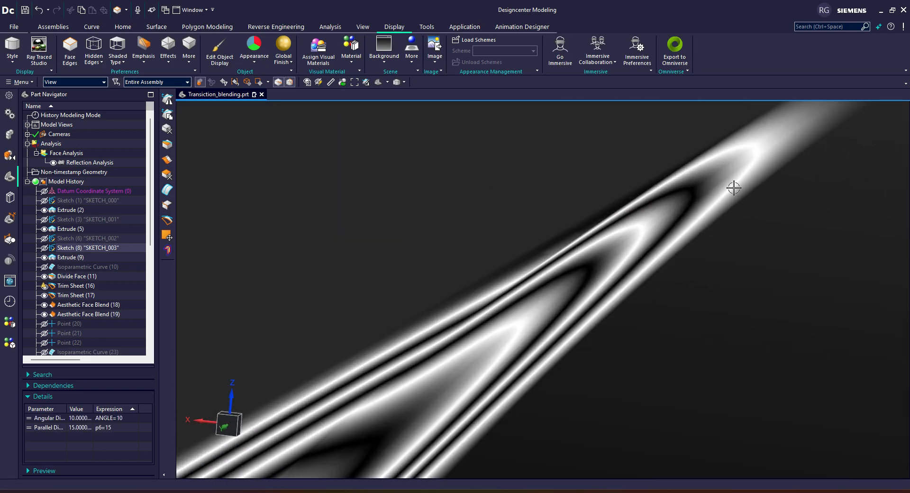
pyautogui.moveTo(726, 190); pyautogui.dragTo(585, 292, button='middle')
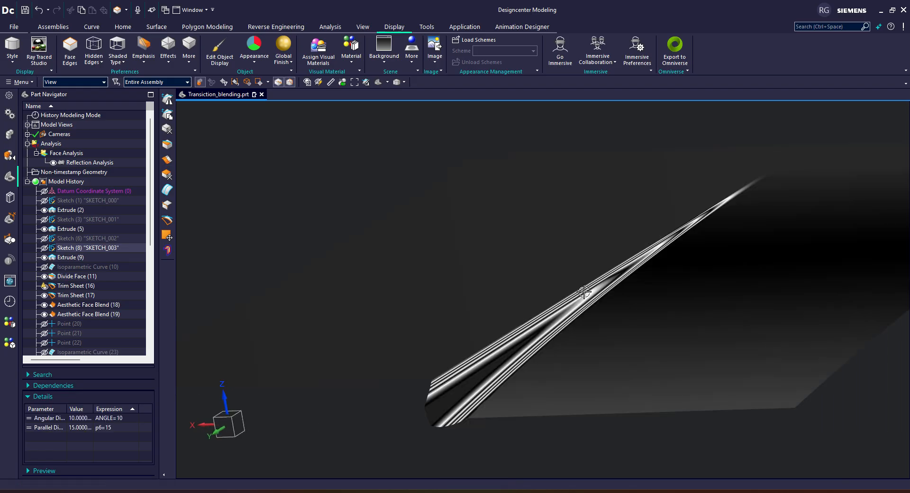
pyautogui.scroll(5, 604, 294)
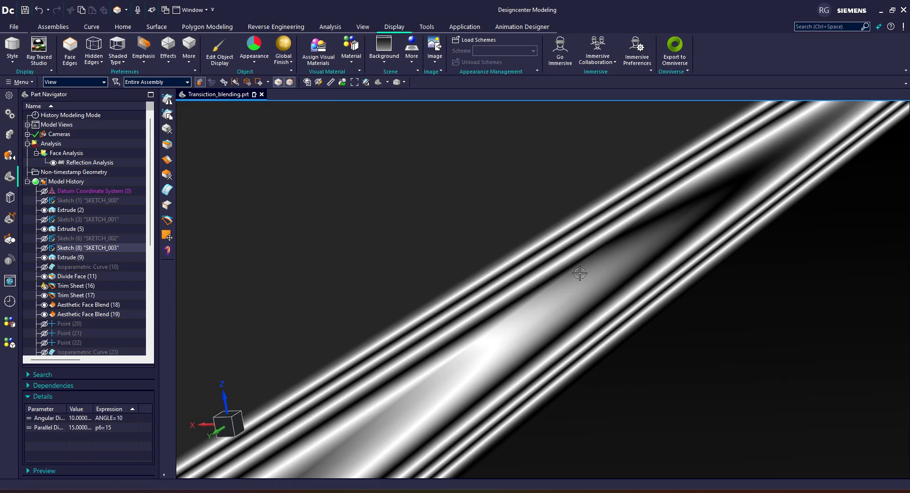
pyautogui.scroll(-5, 611, 275)
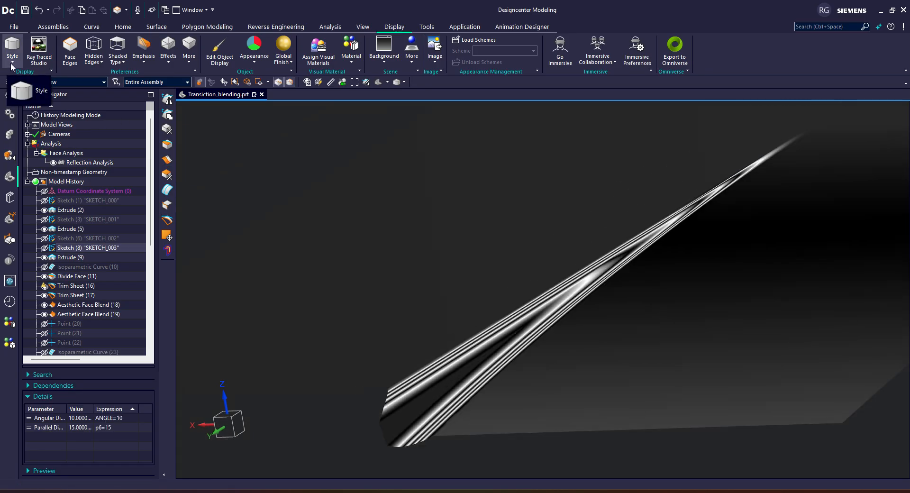
# - Reopen the existing Reflection Analysis and switch its line image to coloured lines to inspect the transition
pyautogui.click(354, 33)
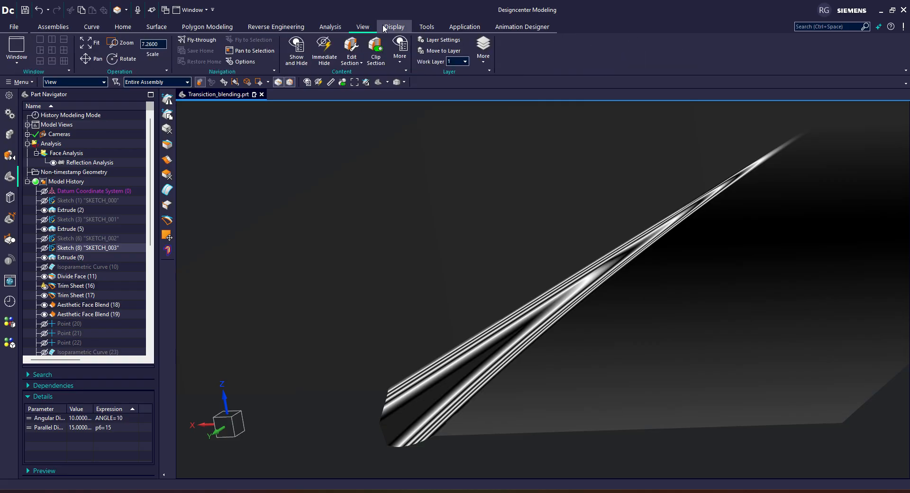
pyautogui.click(330, 27)
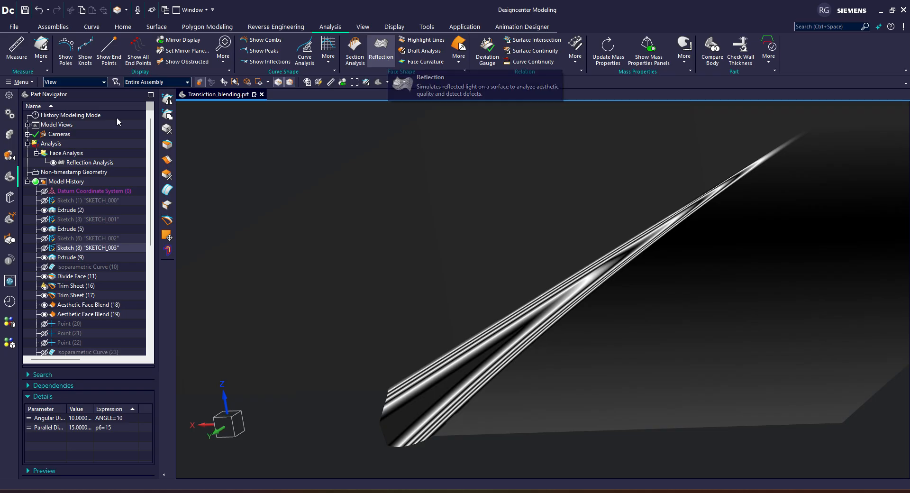
pyautogui.doubleClick(88, 162)
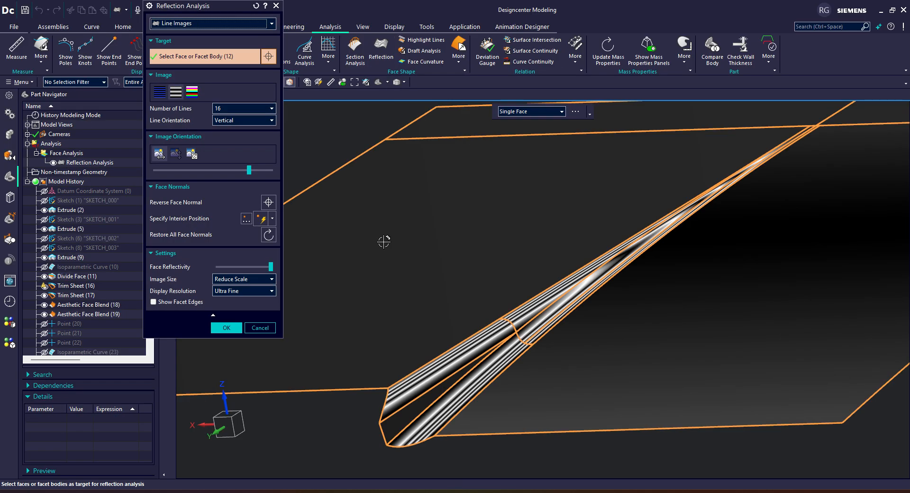
pyautogui.moveTo(491, 264); pyautogui.dragTo(685, 243, button='middle')
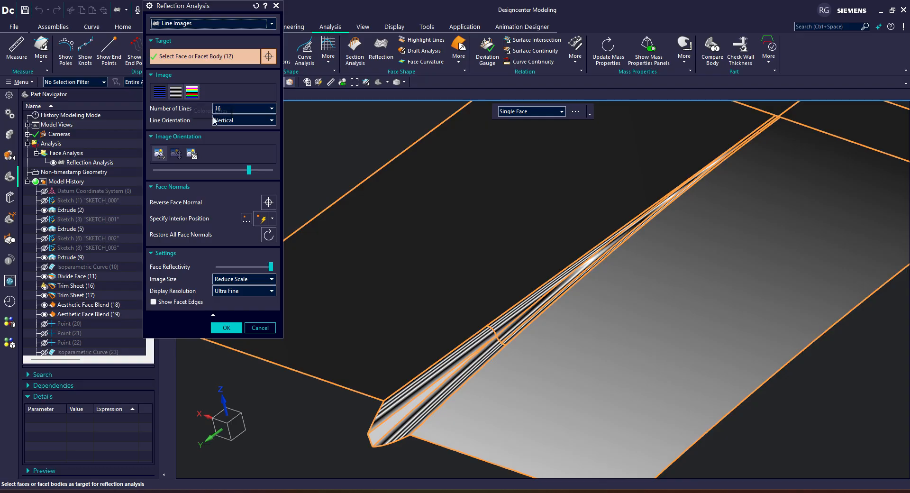
pyautogui.click(191, 91)
pyautogui.scroll(4, 657, 208)
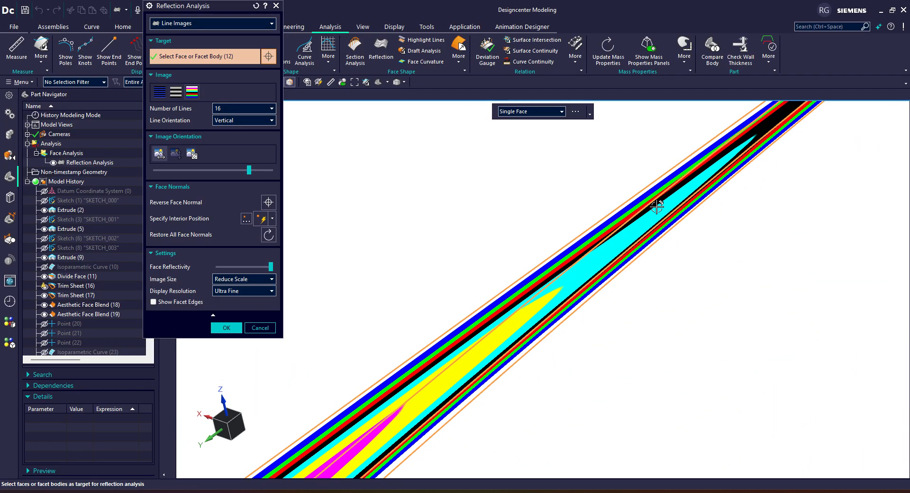
pyautogui.scroll(-5, 656, 208)
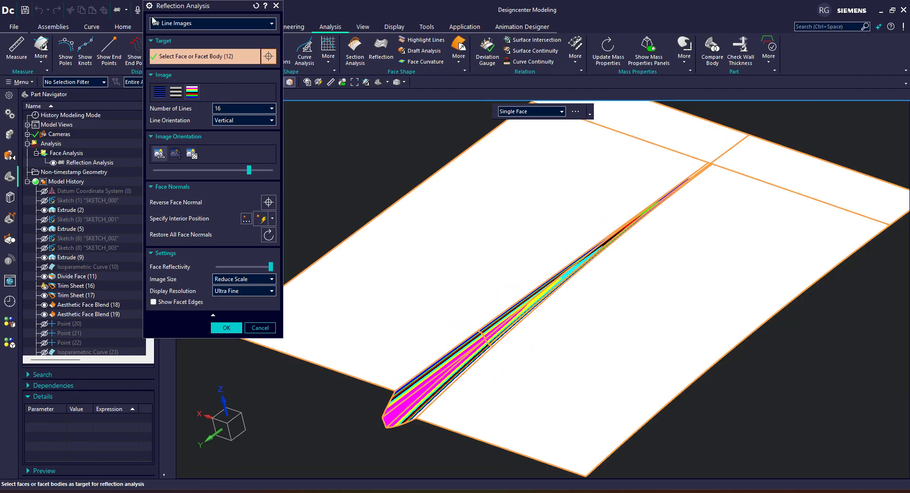
# - Change the reflection type to Scene Images, compare several scenes, and apply the Photo Horizon image to the analysis
pyautogui.click(185, 28)
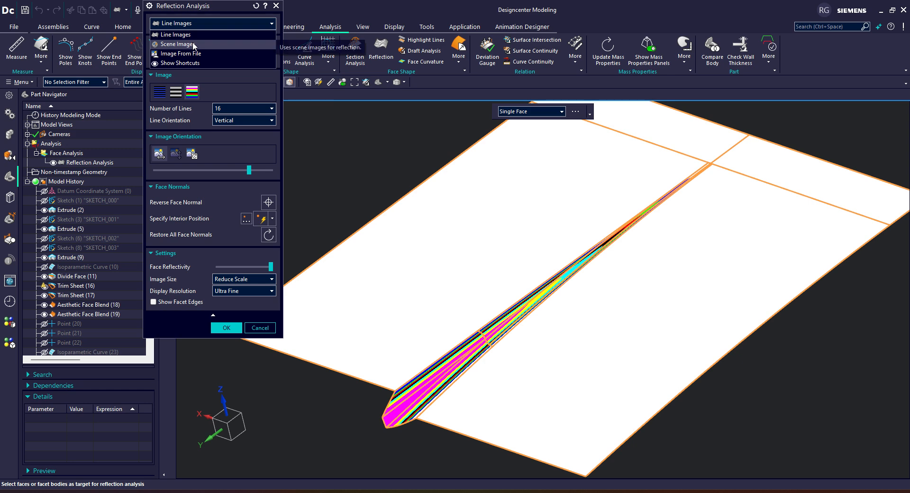
pyautogui.click(194, 45)
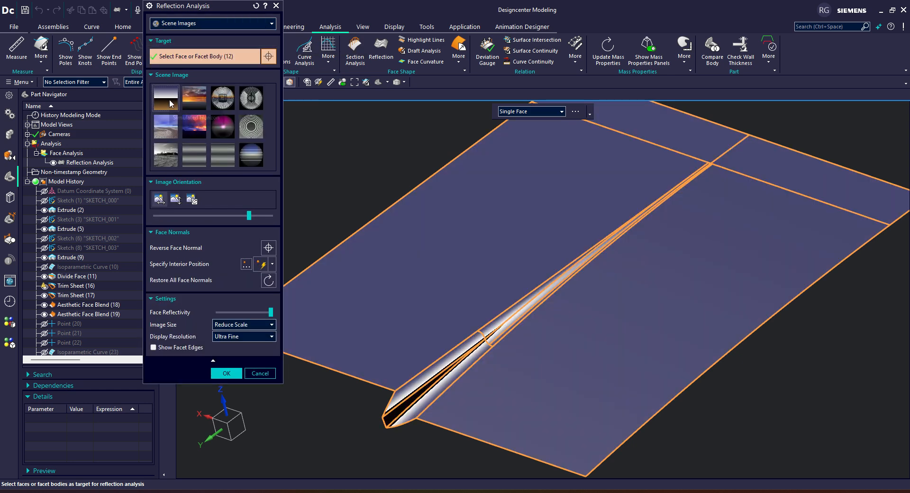
pyautogui.click(196, 107)
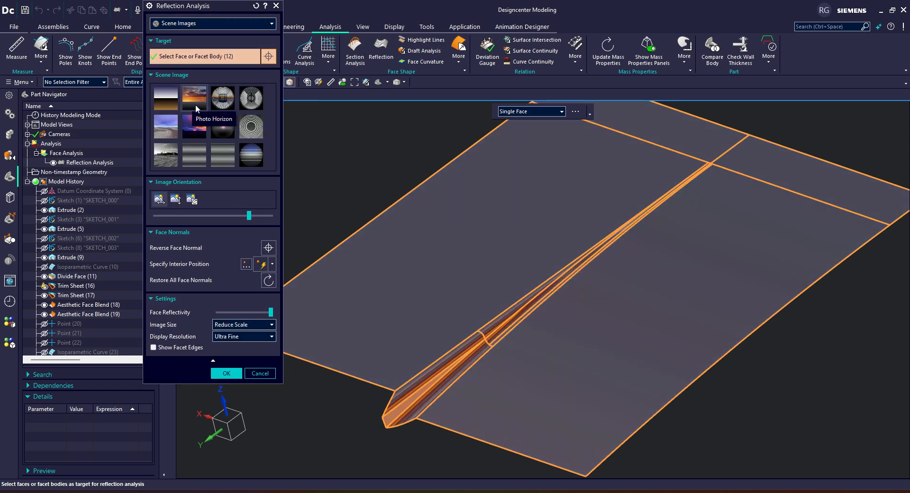
pyautogui.click(167, 127)
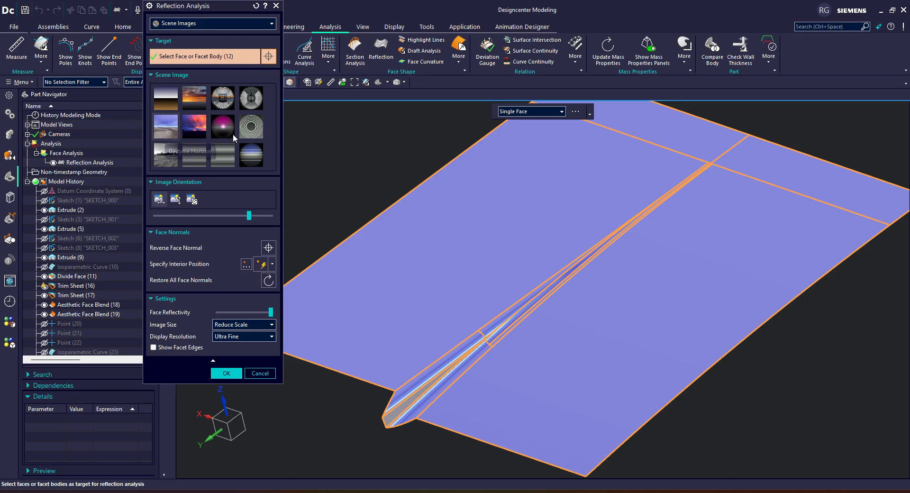
pyautogui.click(166, 156)
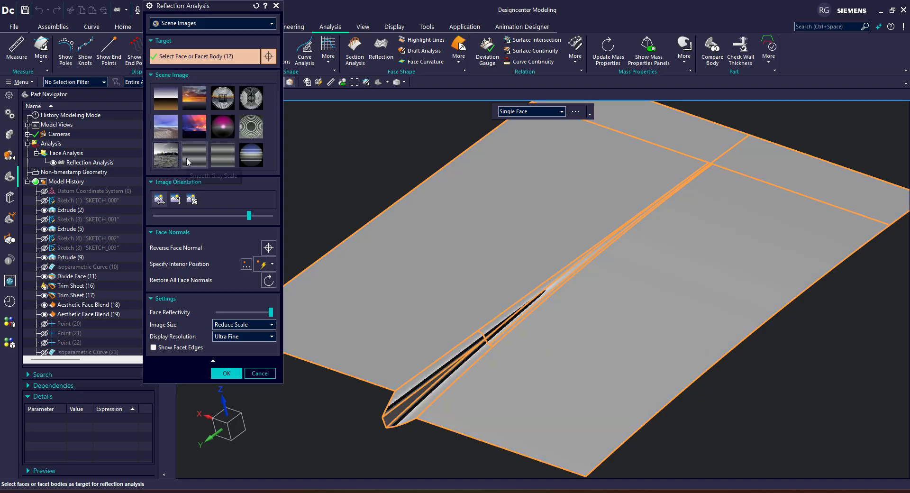
pyautogui.click(200, 128)
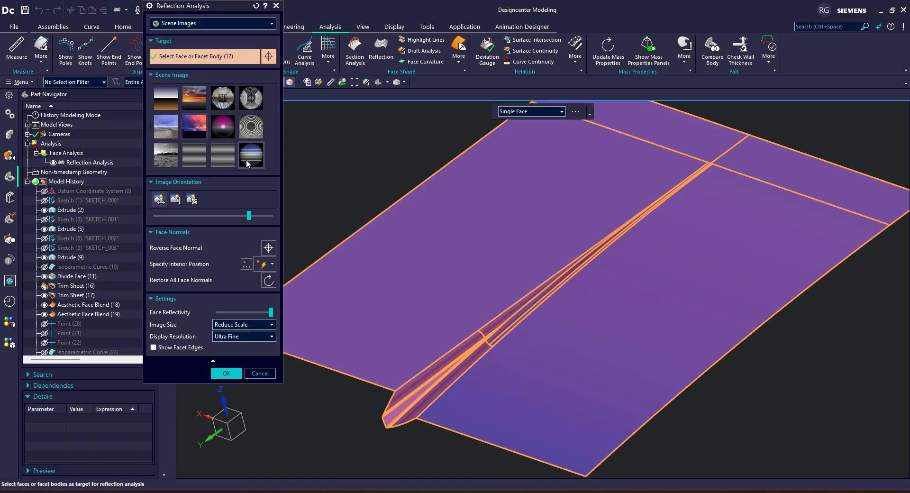
pyautogui.click(194, 98)
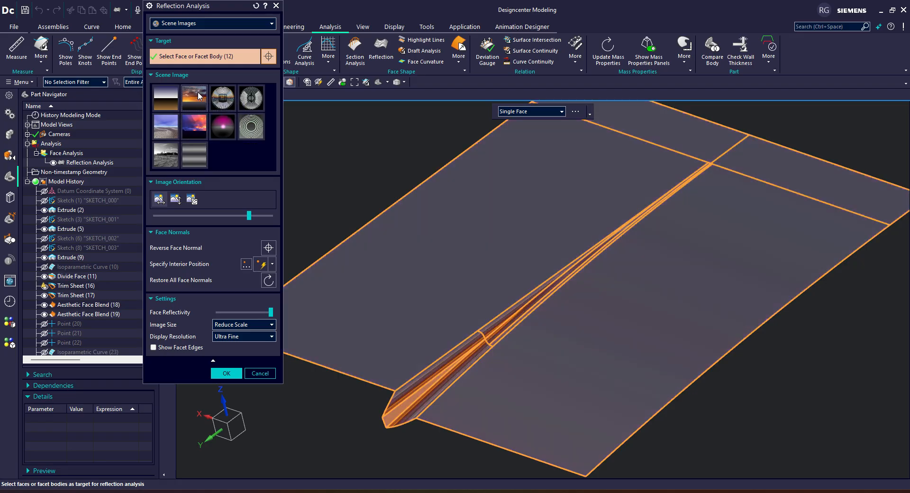
pyautogui.moveTo(567, 284); pyautogui.dragTo(632, 316, button='middle')
pyautogui.click(230, 373)
# - Examine the Photo Horizon reflection on the transition from several angles, including its vanishing tip and the adjoining faces
pyautogui.scroll(3, 571, 229)
pyautogui.scroll(3, 604, 276)
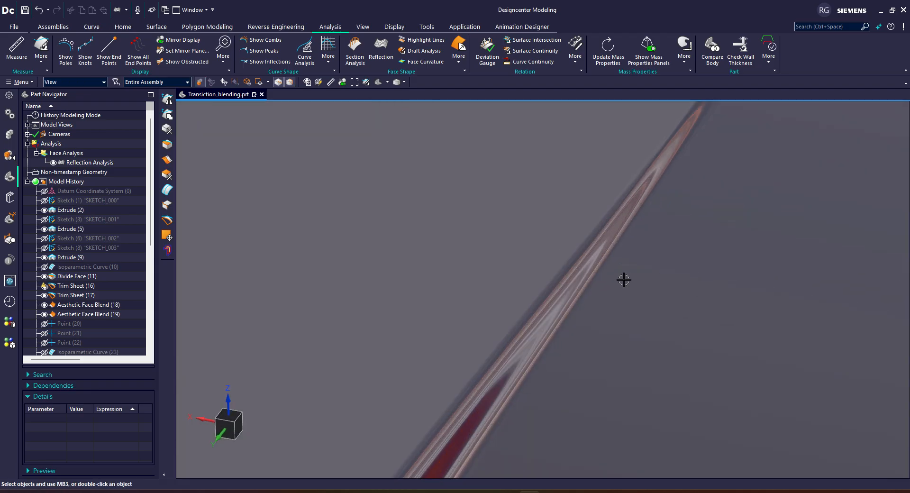
pyautogui.moveTo(623, 279); pyautogui.dragTo(517, 265, button='middle')
pyautogui.scroll(-3, 517, 295)
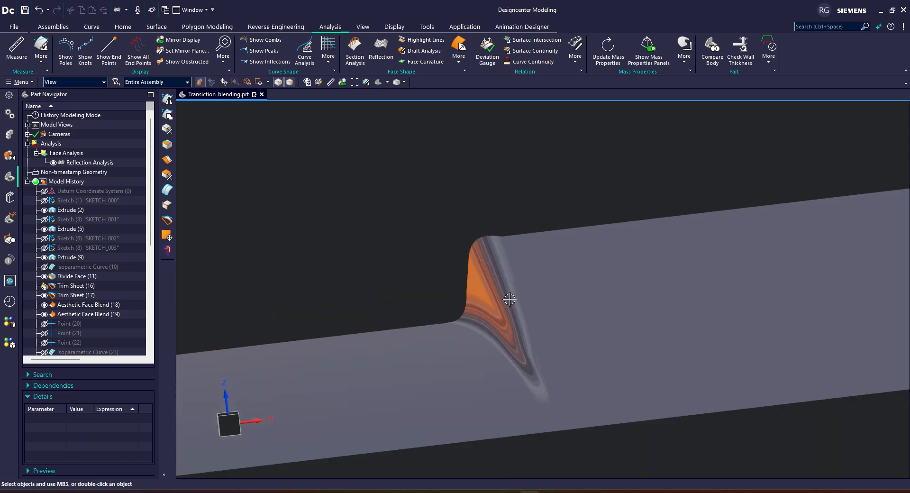
pyautogui.scroll(5, 545, 340)
pyautogui.moveTo(462, 351)
pyautogui.mouseDown(button='middle')
pyautogui.moveTo(526, 333)
pyautogui.moveTo(606, 350)
pyautogui.mouseUp(button='middle')
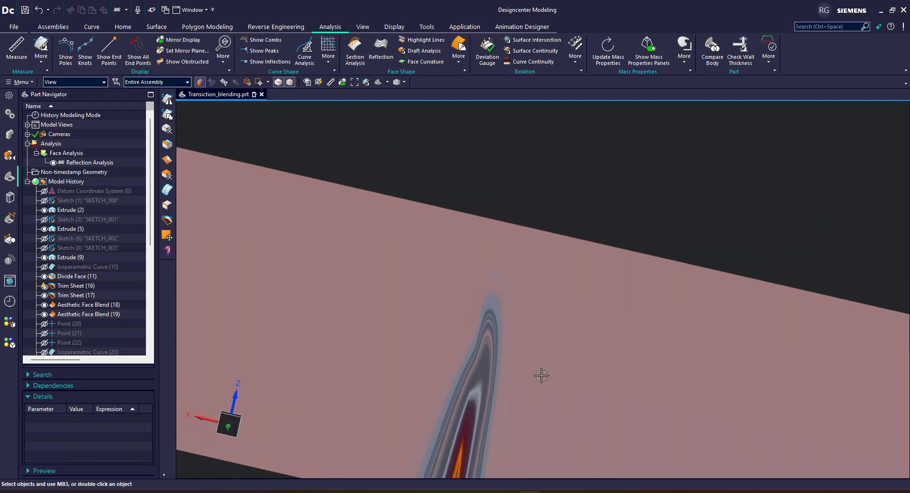
pyautogui.scroll(5, 479, 380)
pyautogui.scroll(-2, 503, 305)
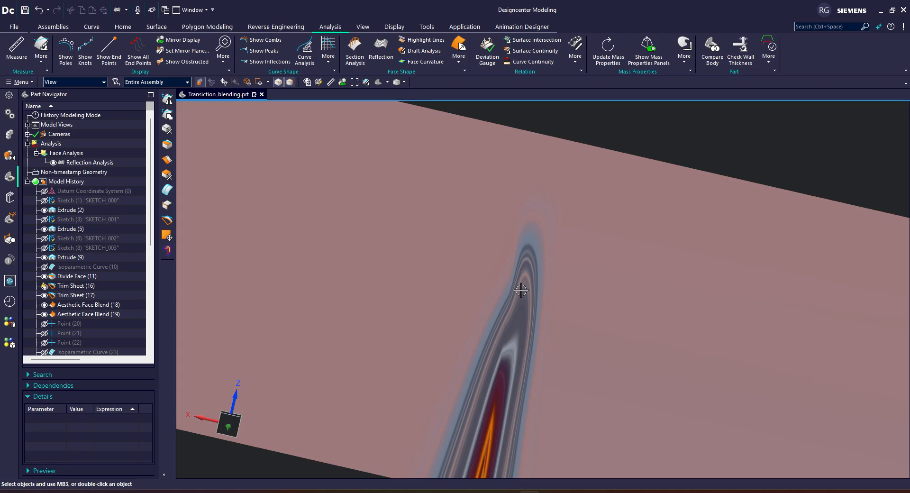
pyautogui.moveTo(531, 256); pyautogui.dragTo(523, 253, button='middle')
pyautogui.scroll(-3, 82, 317)
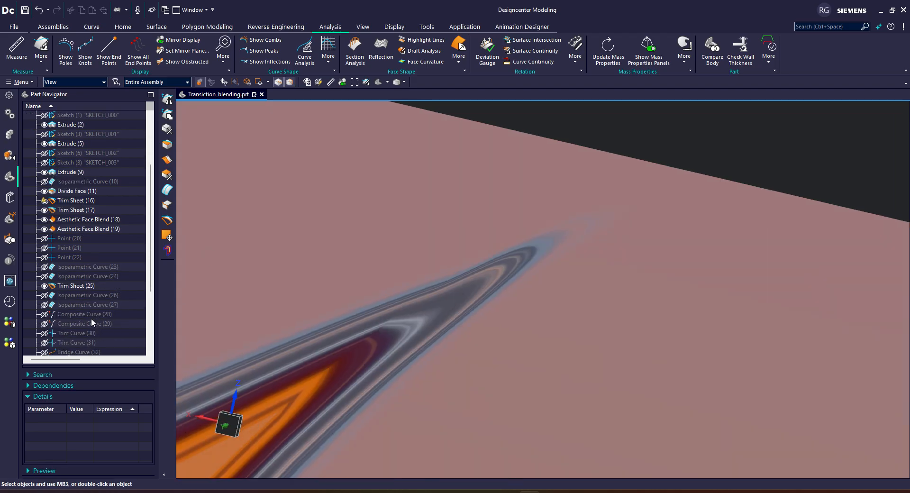
pyautogui.scroll(-4, 602, 265)
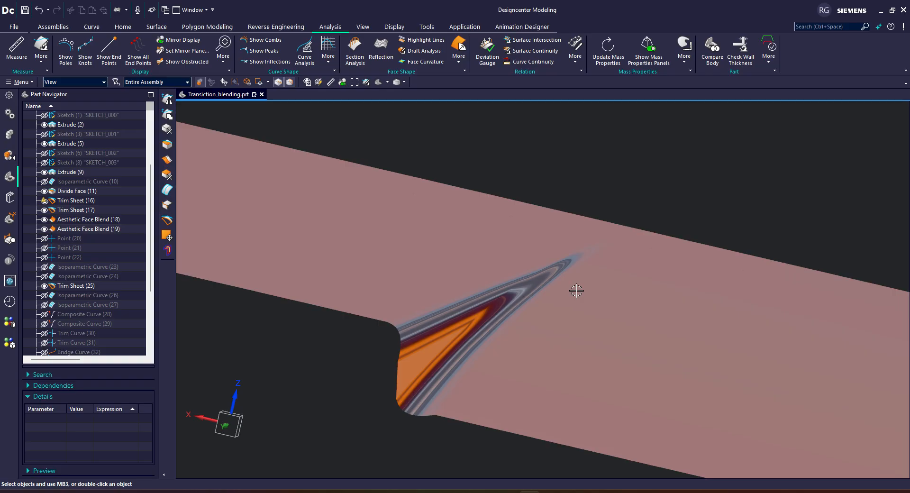
pyautogui.moveTo(576, 290)
pyautogui.mouseDown(button='middle')
pyautogui.moveTo(552, 299)
pyautogui.moveTo(587, 299)
pyautogui.moveTo(657, 248)
pyautogui.moveTo(653, 266)
pyautogui.mouseUp(button='middle')
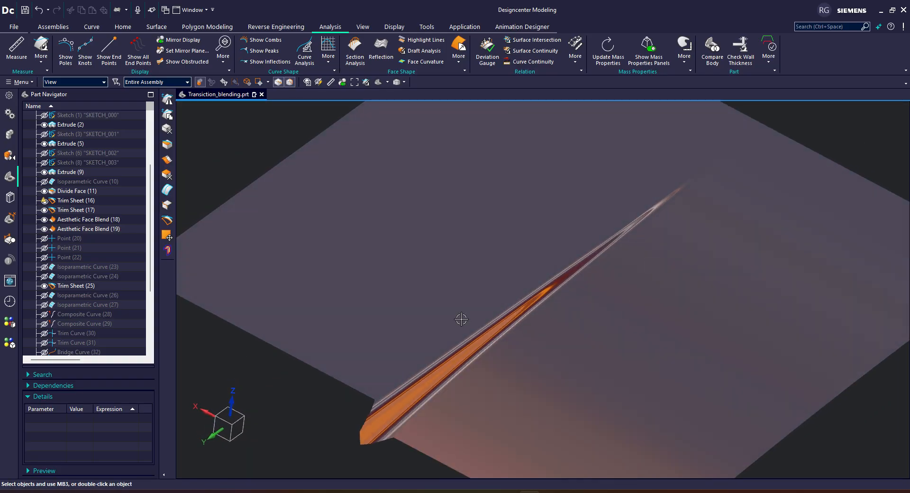